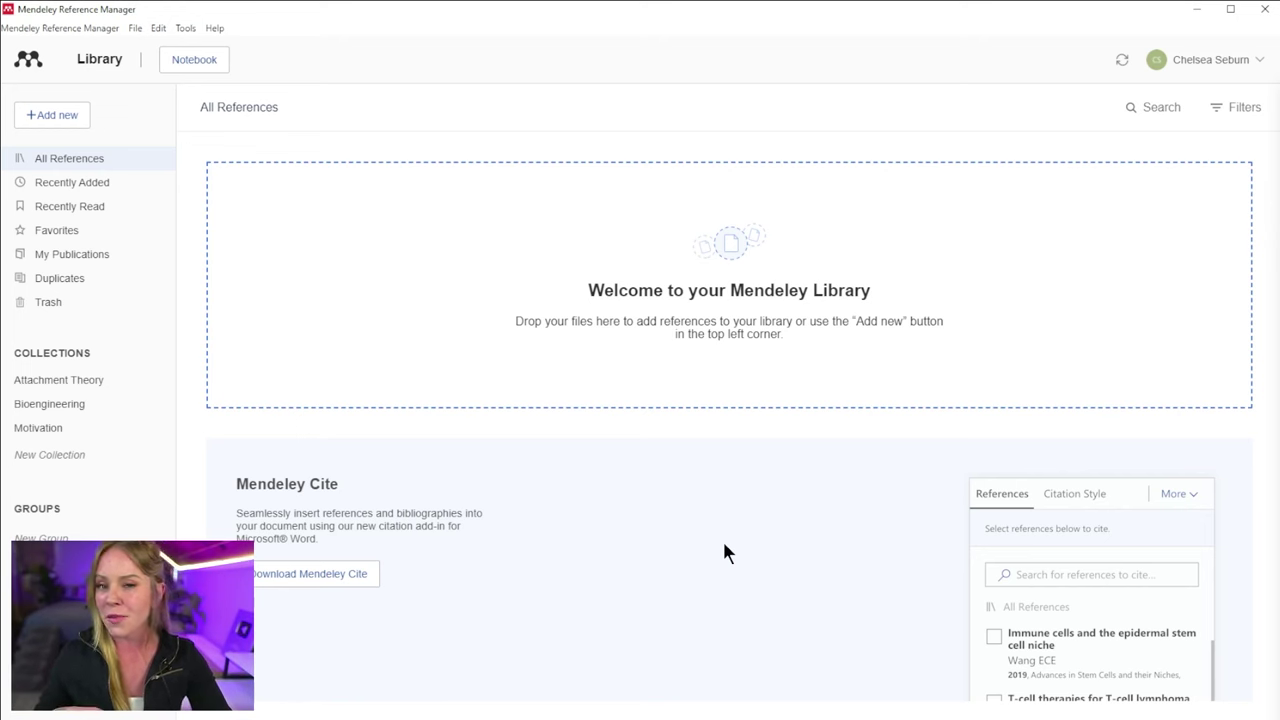
- Switch from the empty Mendeley library to the Chrome window on Google
{"action": "key", "text": "alt+Tab"}
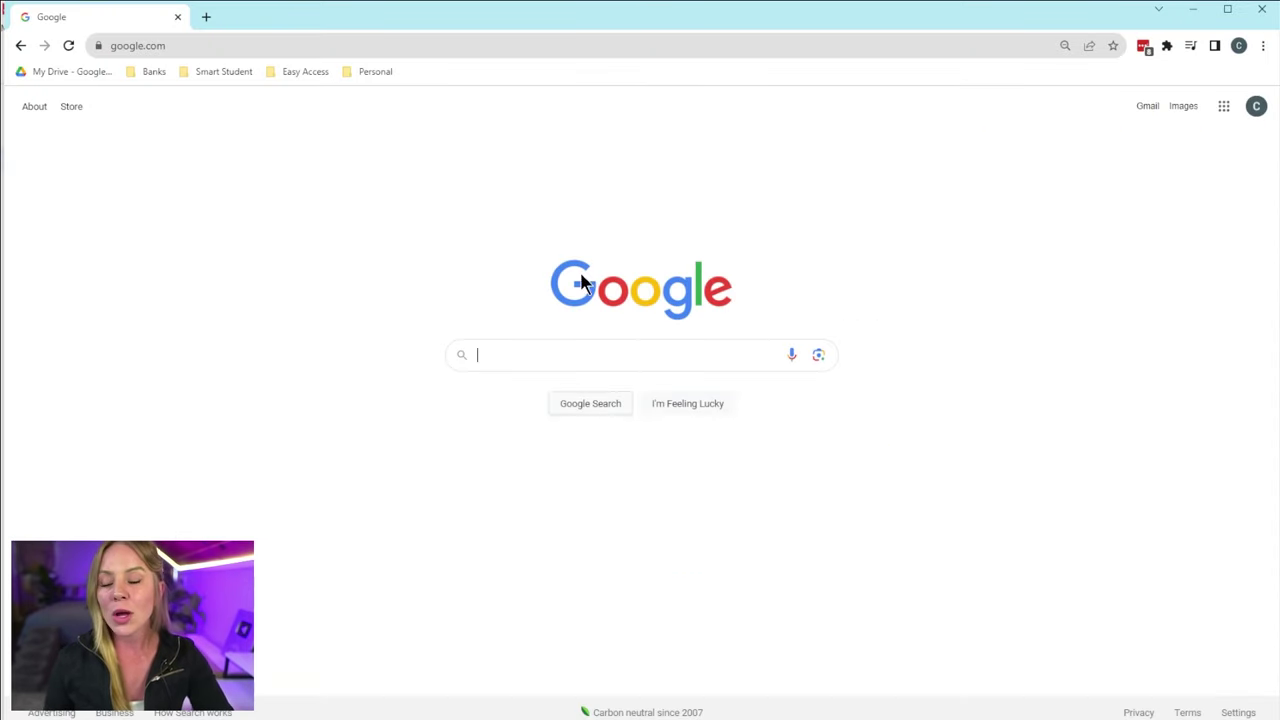
- View the Mendeley Reference Manager desktop download page on mendeley.com, then minimize Chrome
{"action": "left_click", "coordinate": [564, 40]}
{"action": "type", "text": "mendeley"}
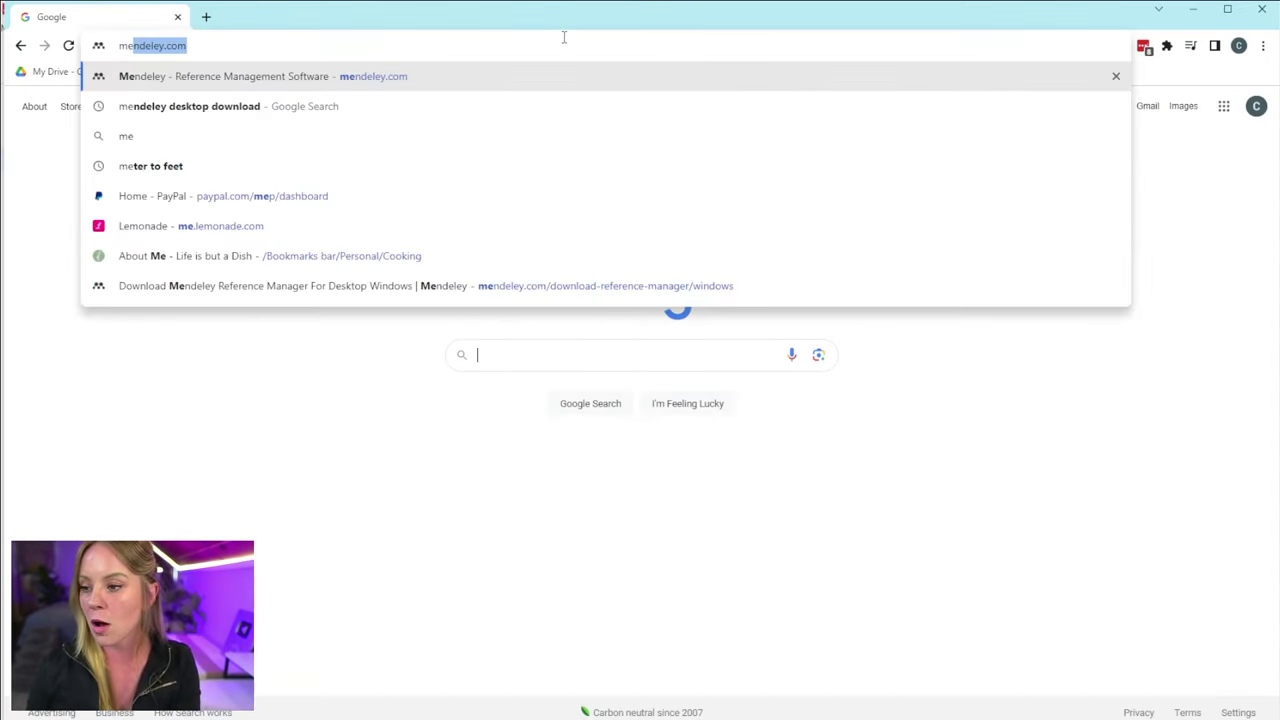
{"action": "key", "text": "Return"}
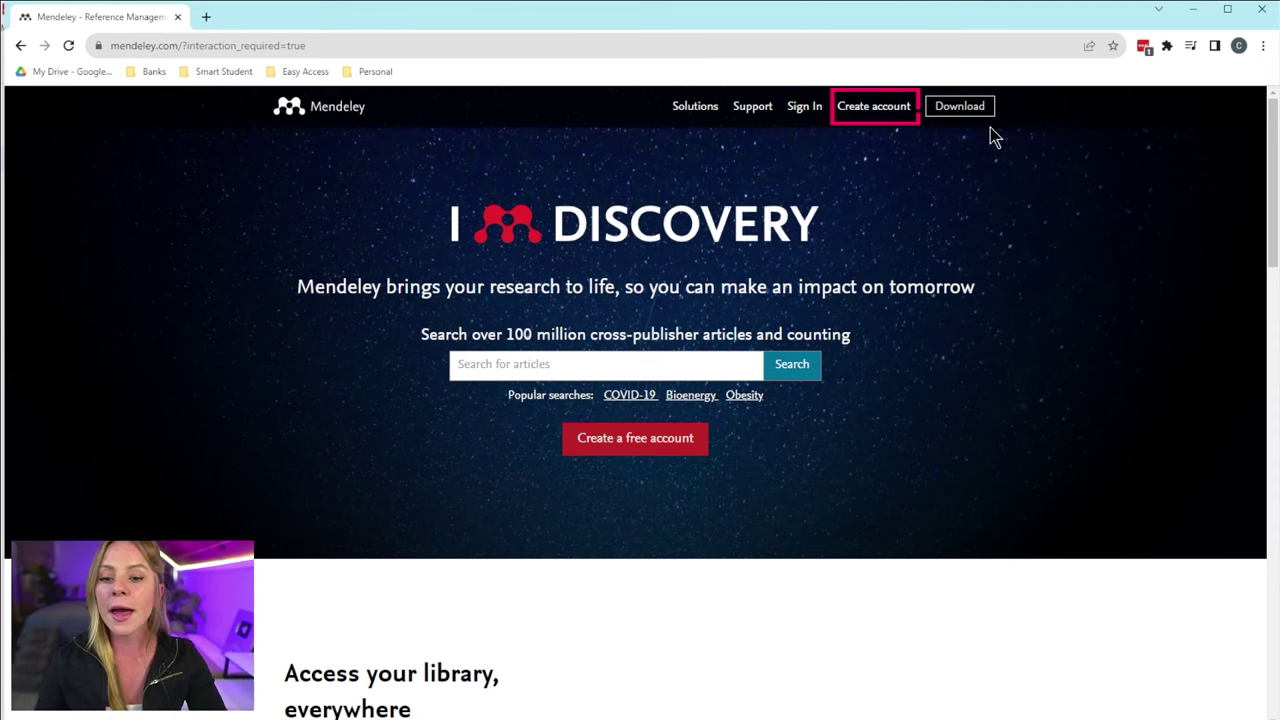
{"action": "left_click", "coordinate": [960, 106]}
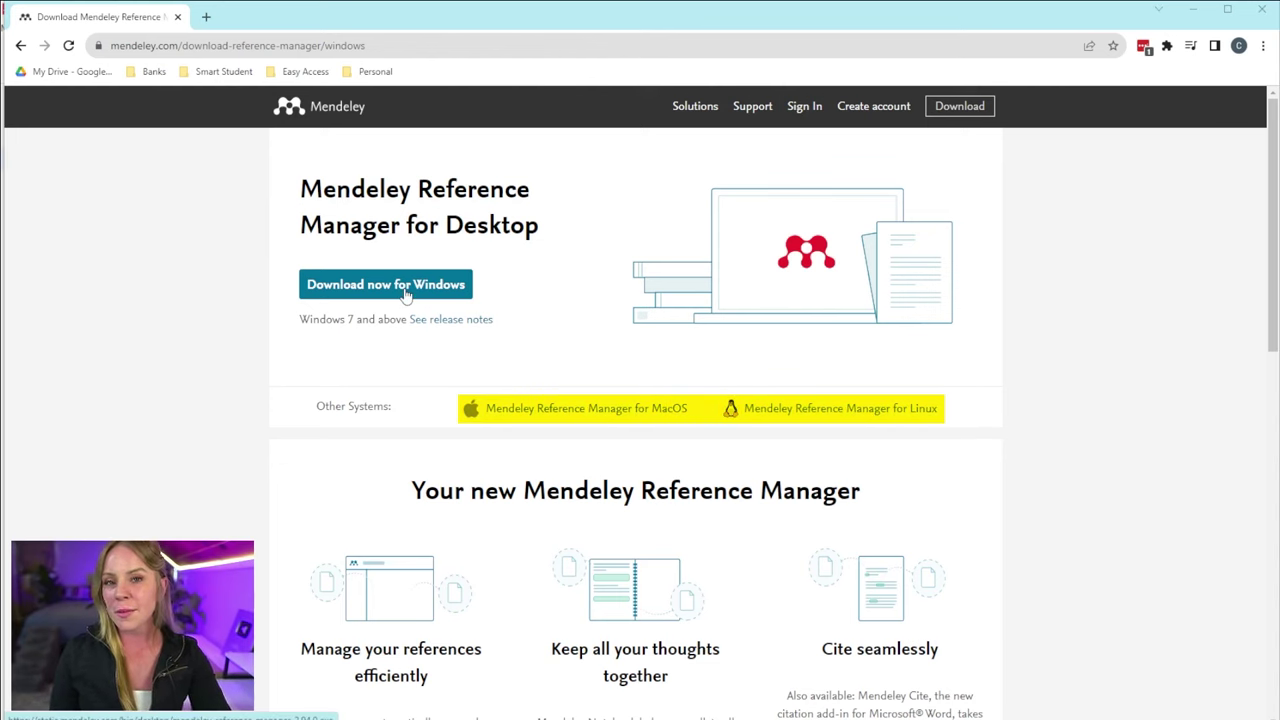
{"action": "left_click", "coordinate": [1193, 10]}
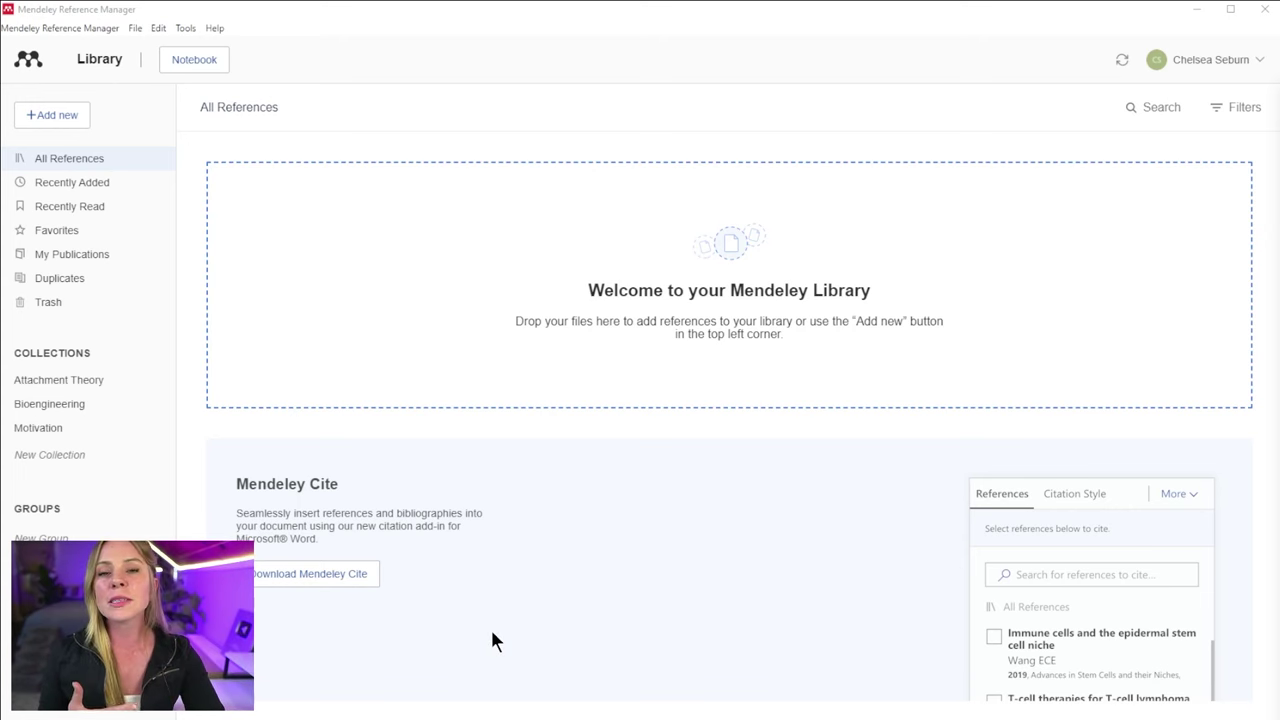
{"action": "key", "text": "alt+Tab"}
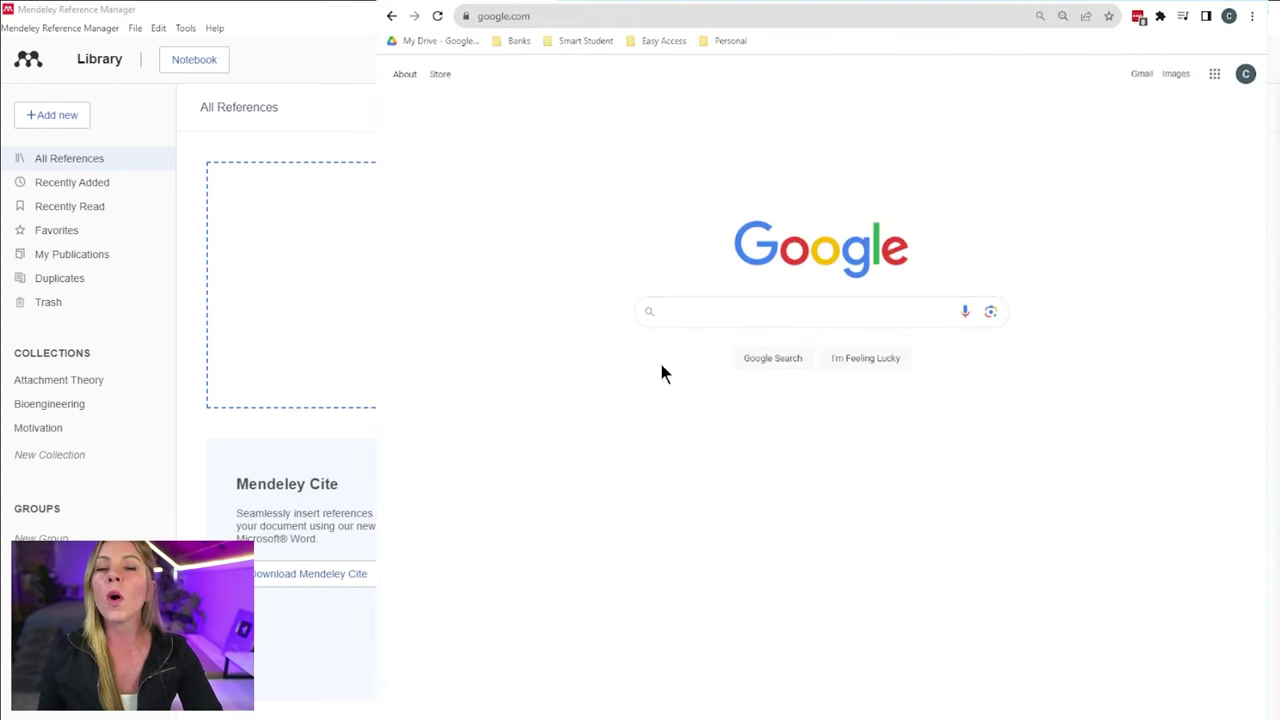
{"action": "left_click", "coordinate": [621, 14]}
{"action": "type", "text": "Men"}
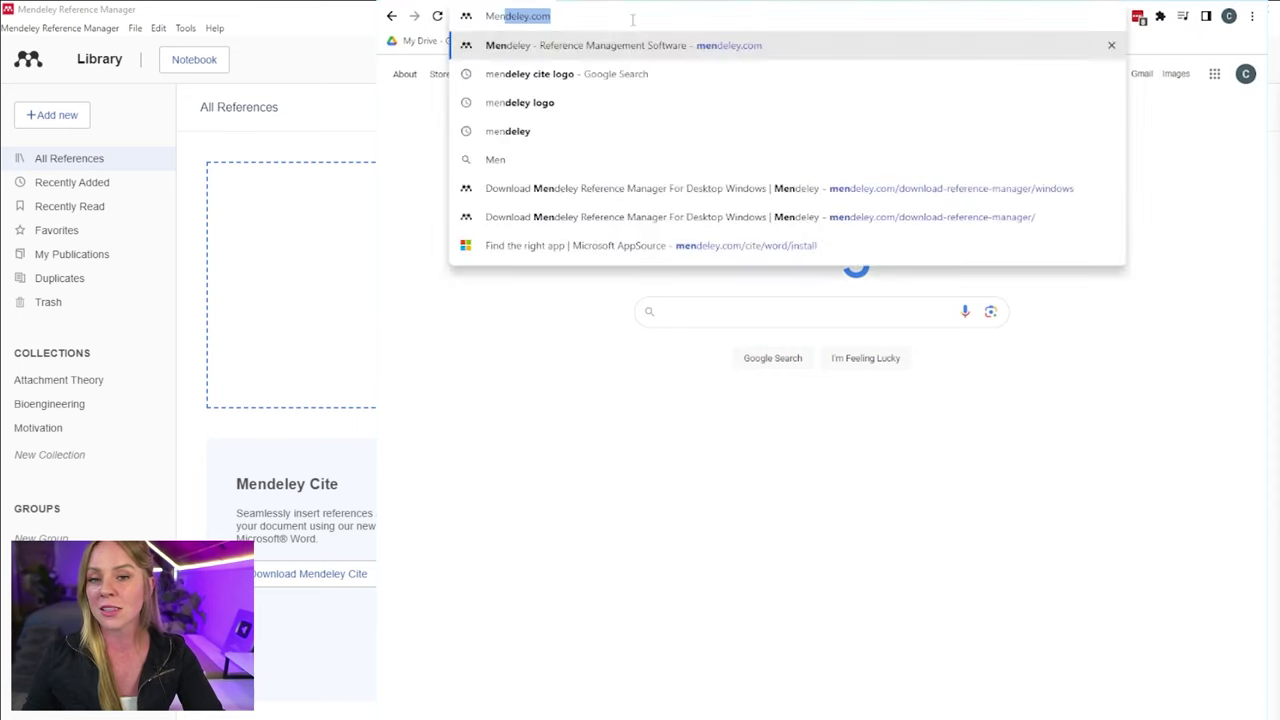
{"action": "key", "text": "Return"}
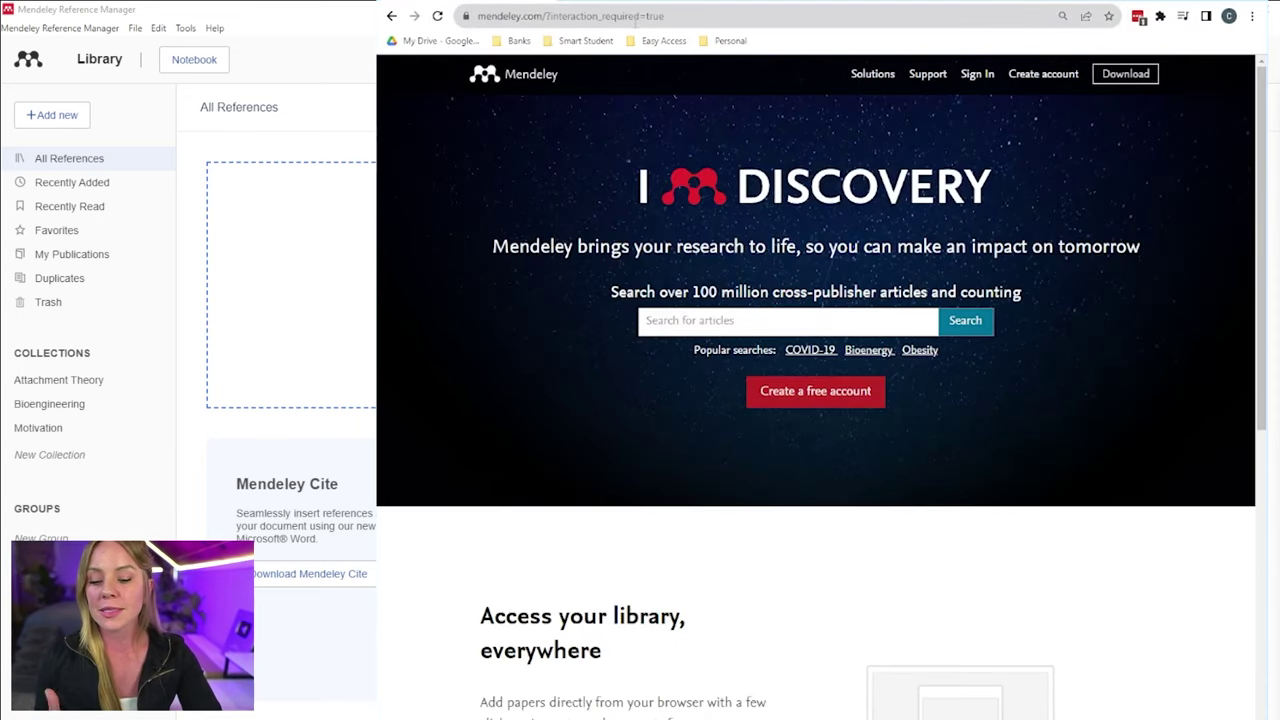
{"action": "scroll", "coordinate": [671, 423], "scroll_direction": "down", "scroll_amount": 7}
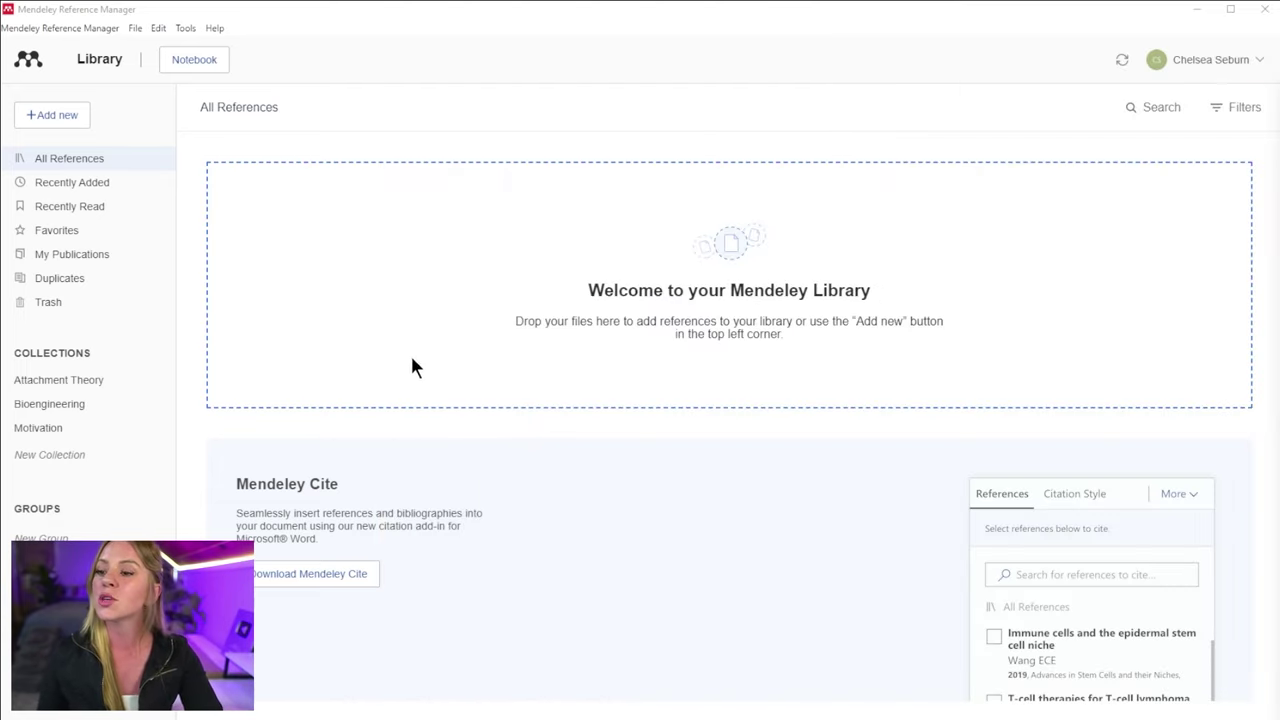
- Check the Tools menu install options, then choose Download Mendeley Cite from the library panel
{"action": "left_click", "coordinate": [187, 28]}
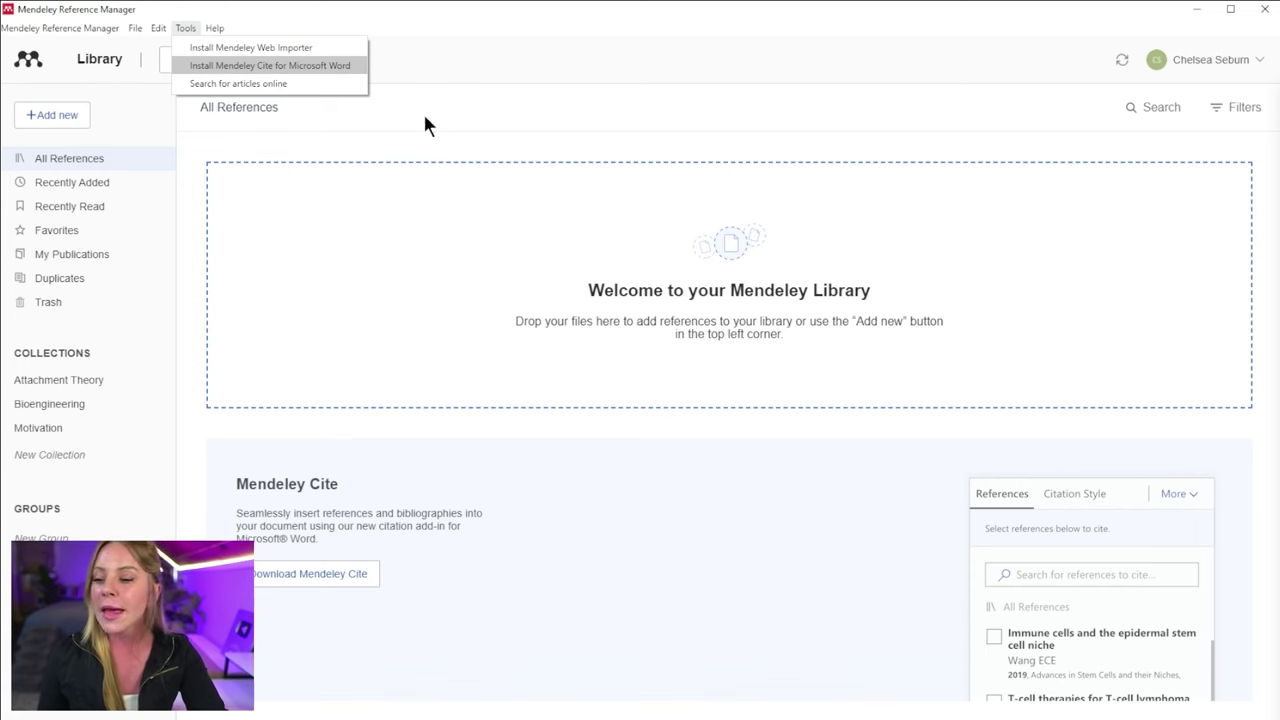
{"action": "left_click", "coordinate": [401, 627]}
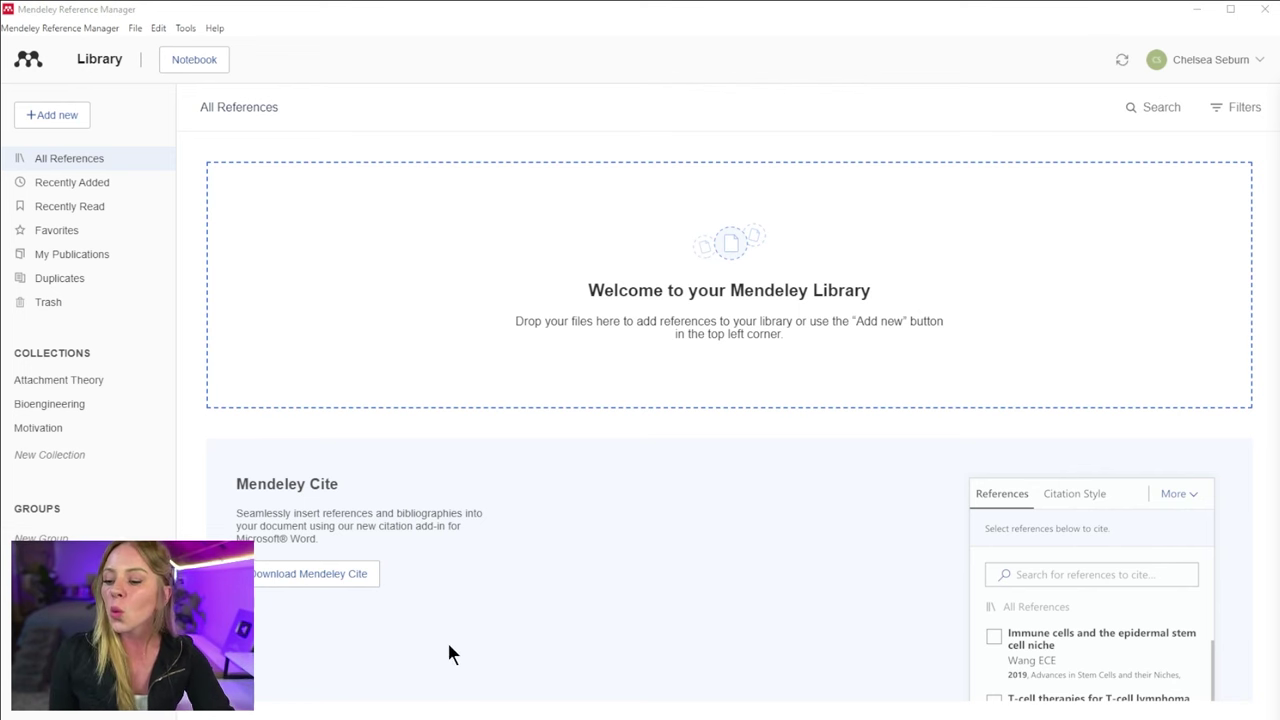
{"action": "left_click", "coordinate": [360, 573]}
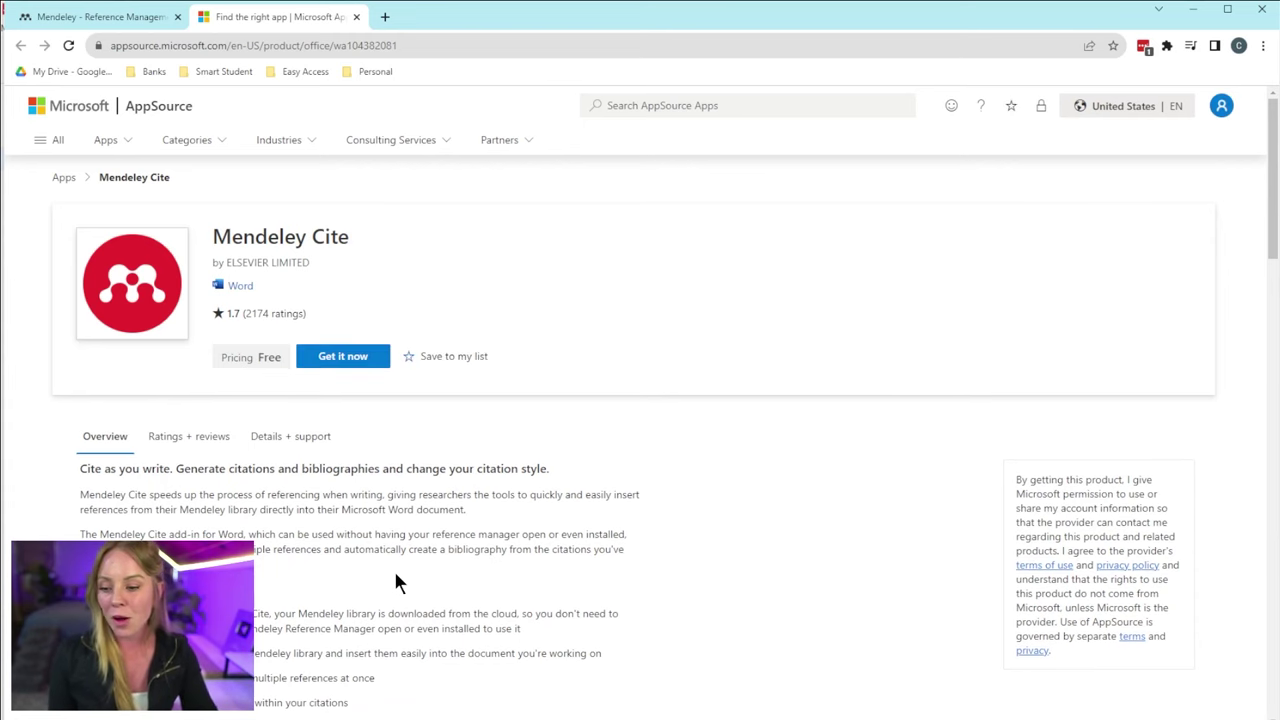
- Get the free Mendeley Cite add-in from AppSource and open it in Word
{"action": "left_click", "coordinate": [371, 360]}
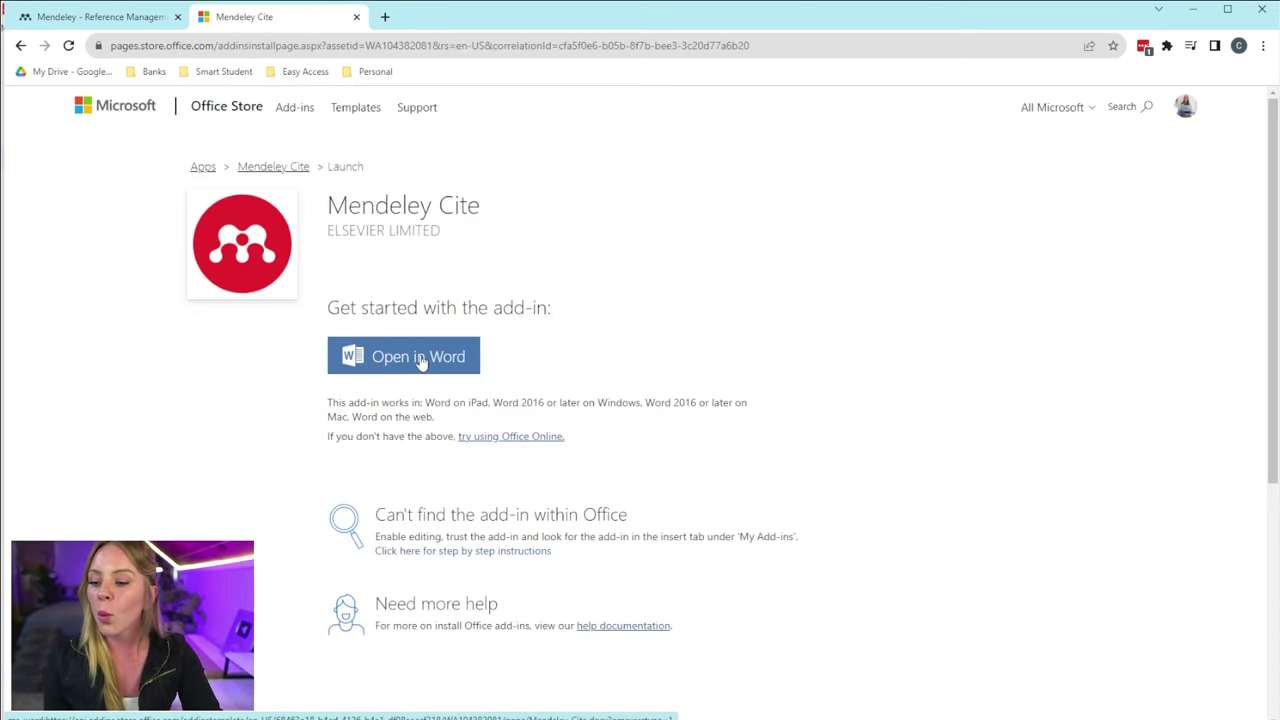
{"action": "left_click", "coordinate": [373, 360]}
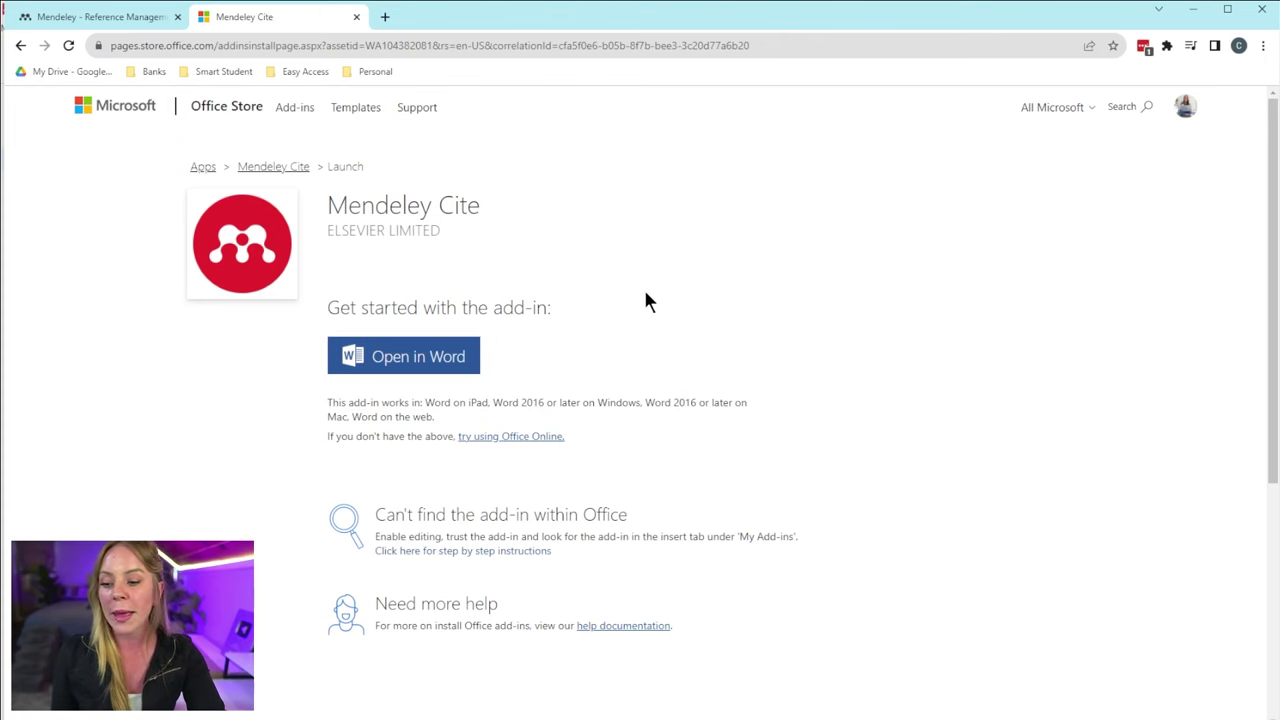
{"action": "left_click", "coordinate": [466, 362]}
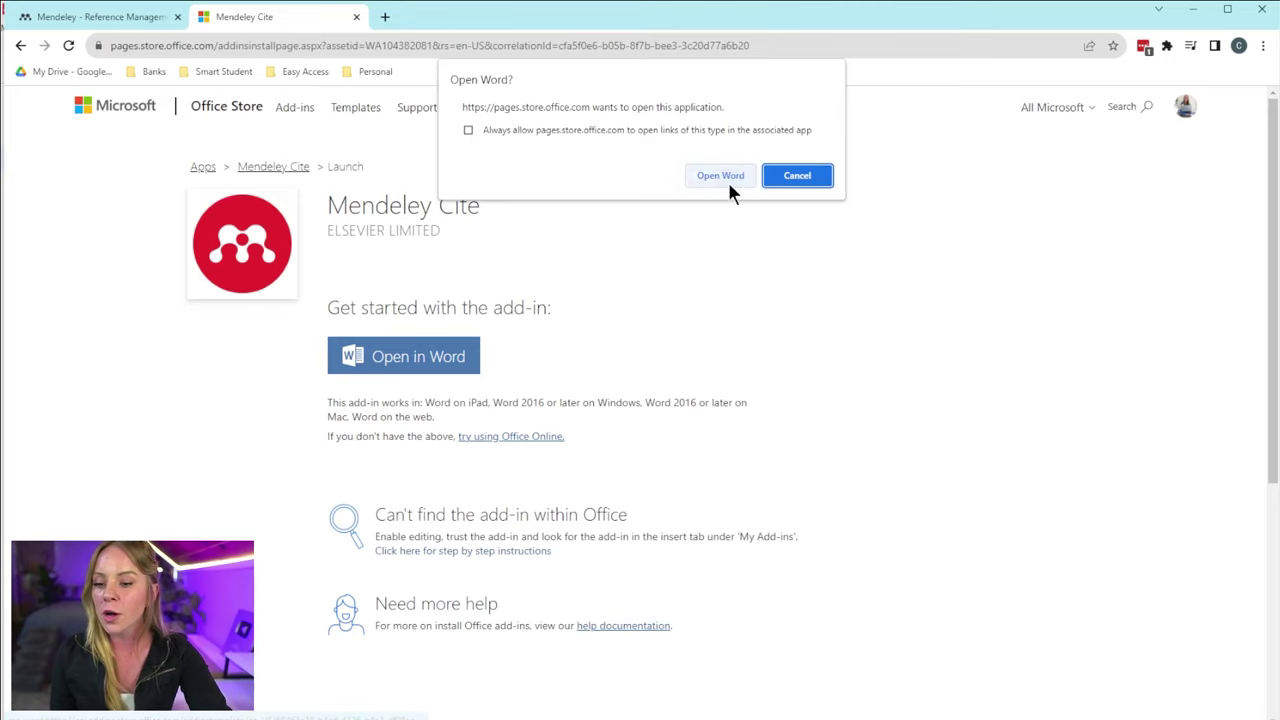
{"action": "left_click", "coordinate": [727, 179]}
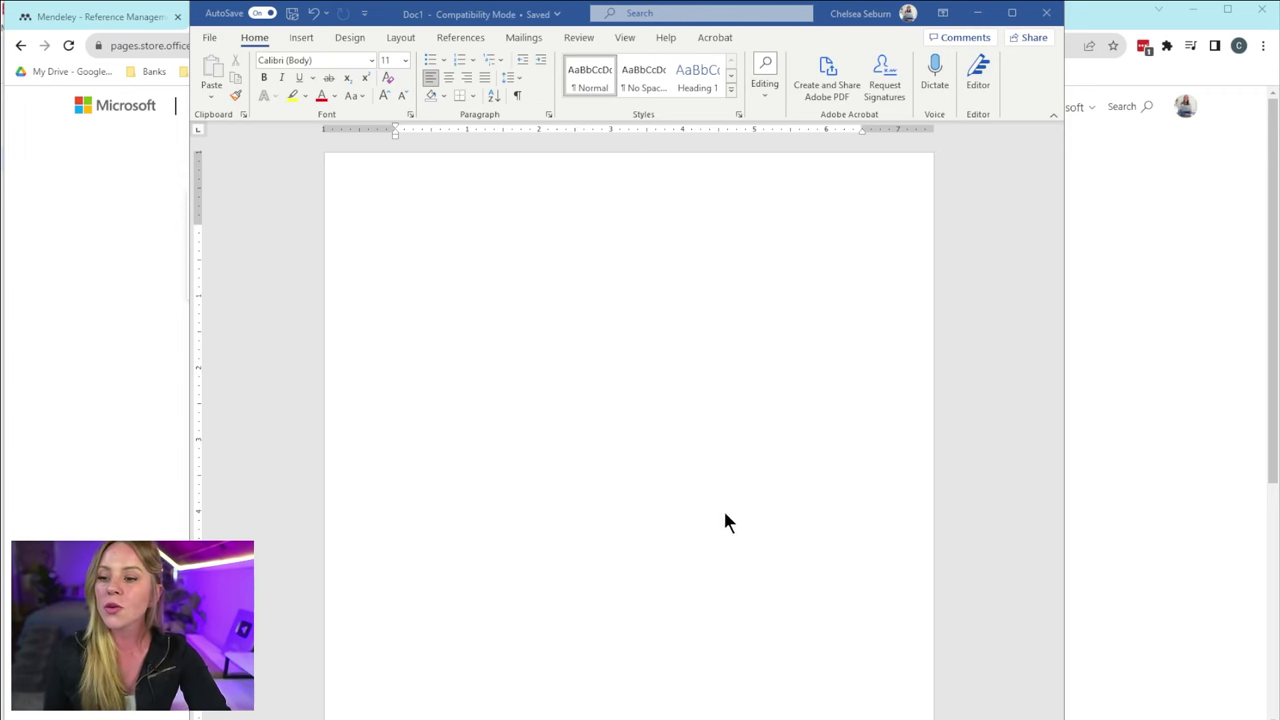
- Open Mendeley Cite from Word's References tab and sign in with the account password
{"action": "left_click", "coordinate": [471, 37]}
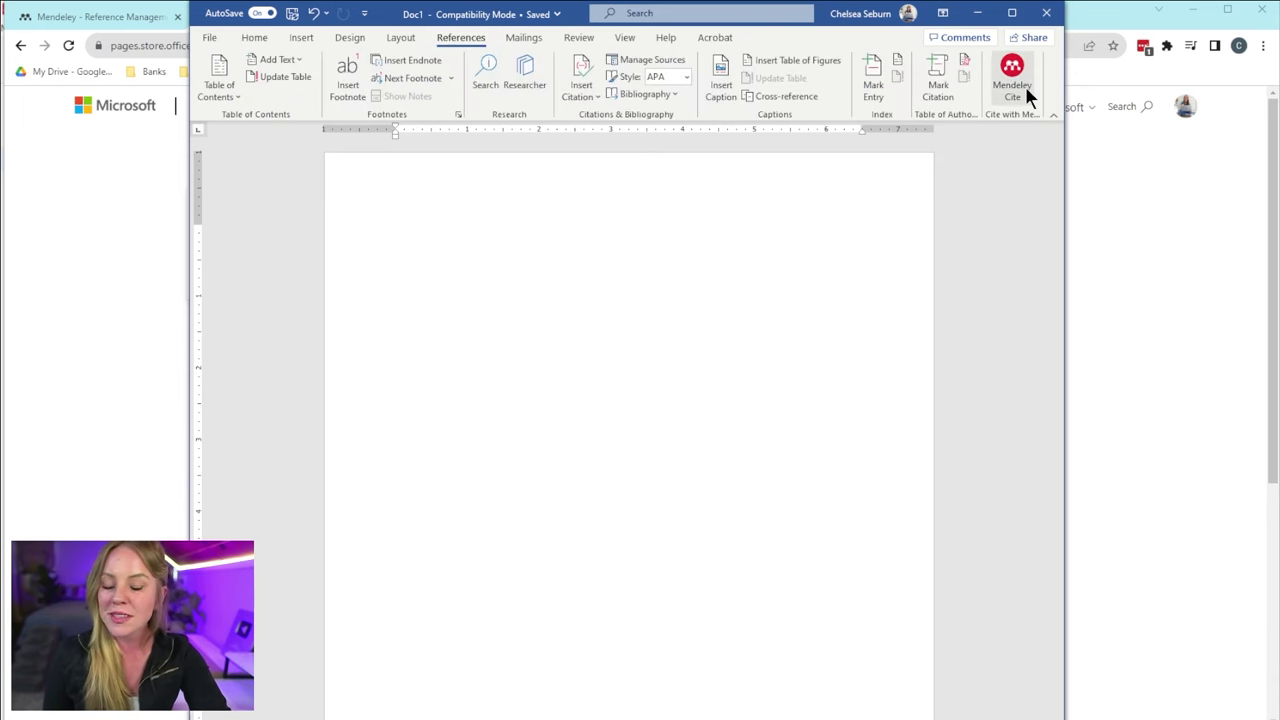
{"action": "left_click", "coordinate": [1026, 88]}
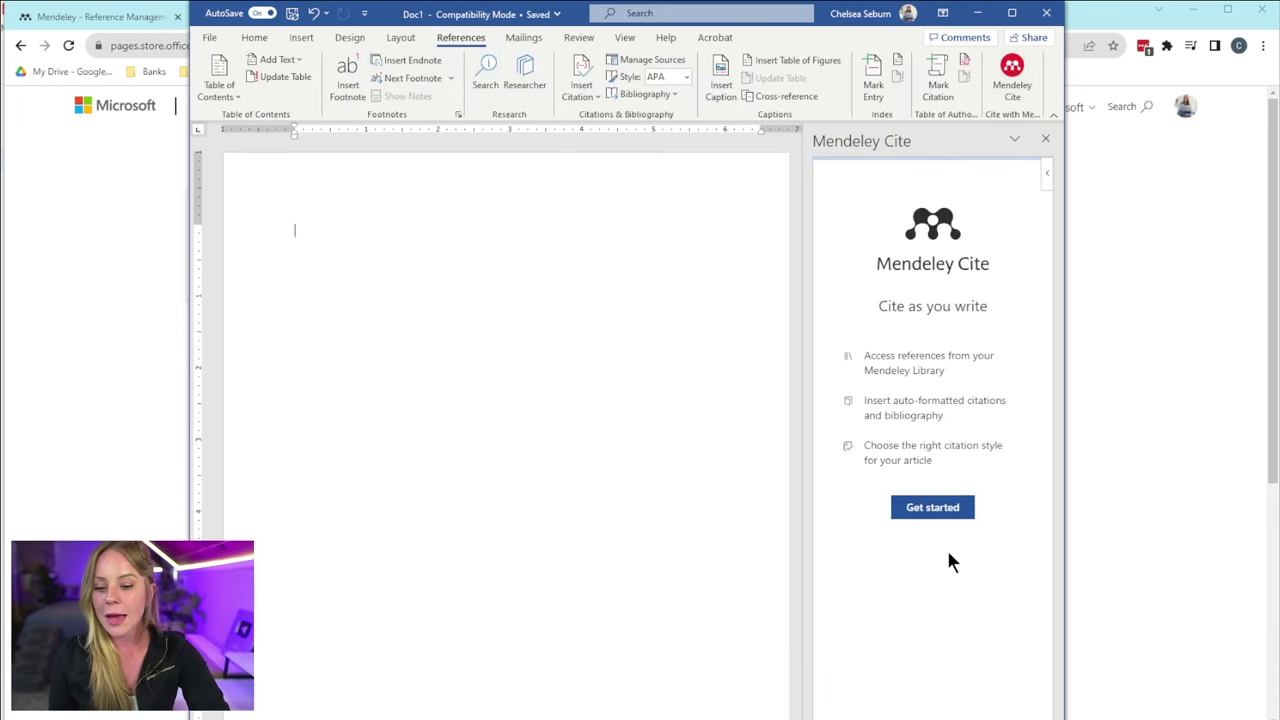
{"action": "left_click", "coordinate": [920, 507]}
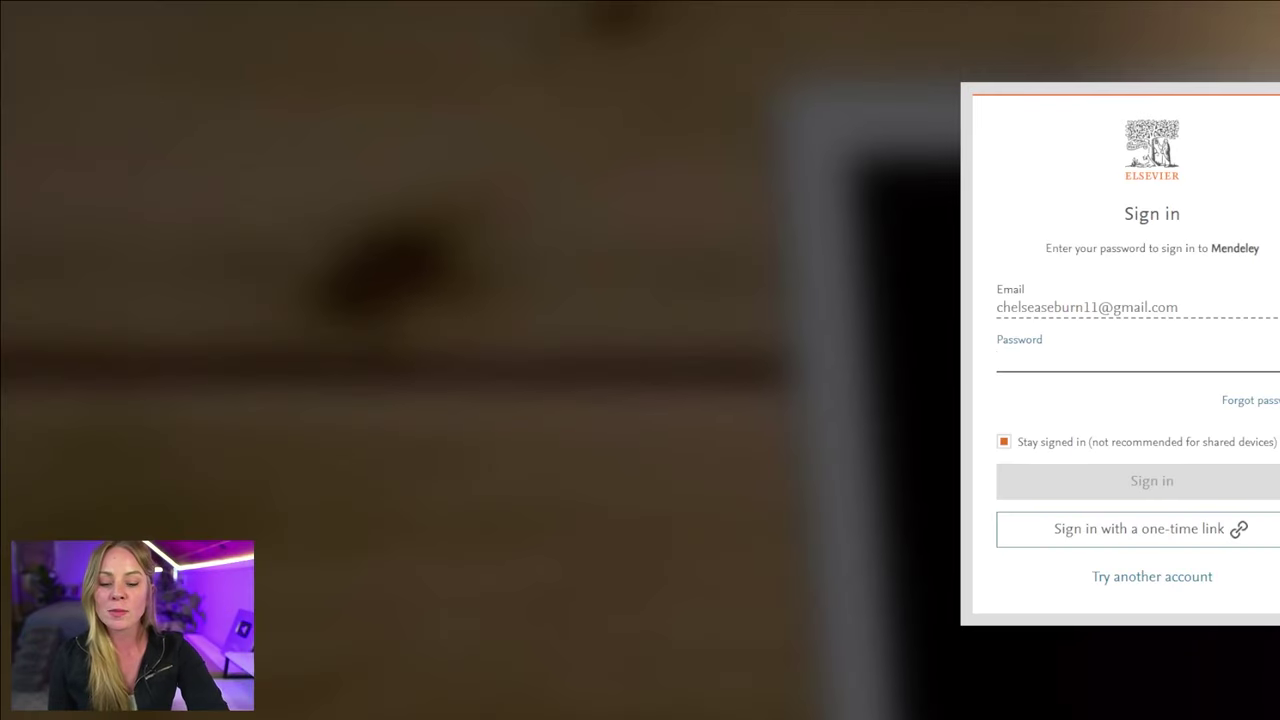
{"action": "type", "text": "••"}
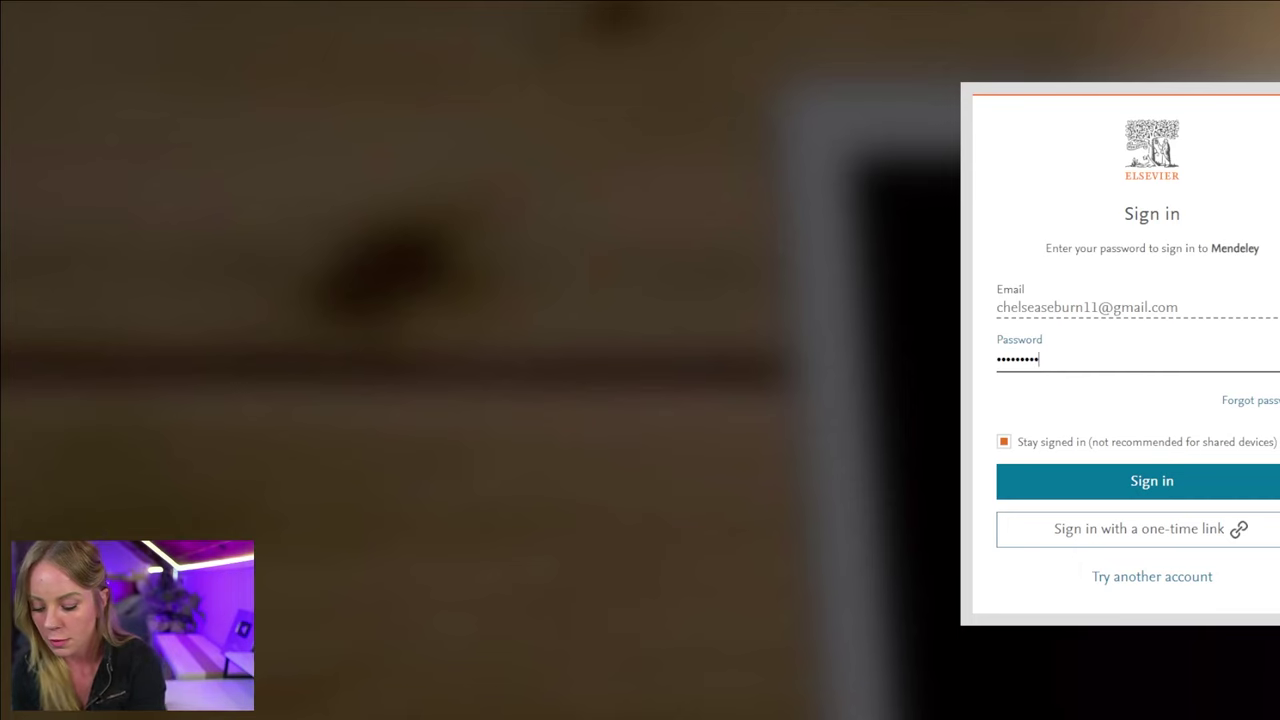
{"action": "type", "text": "•"}
{"action": "key", "text": "Return"}
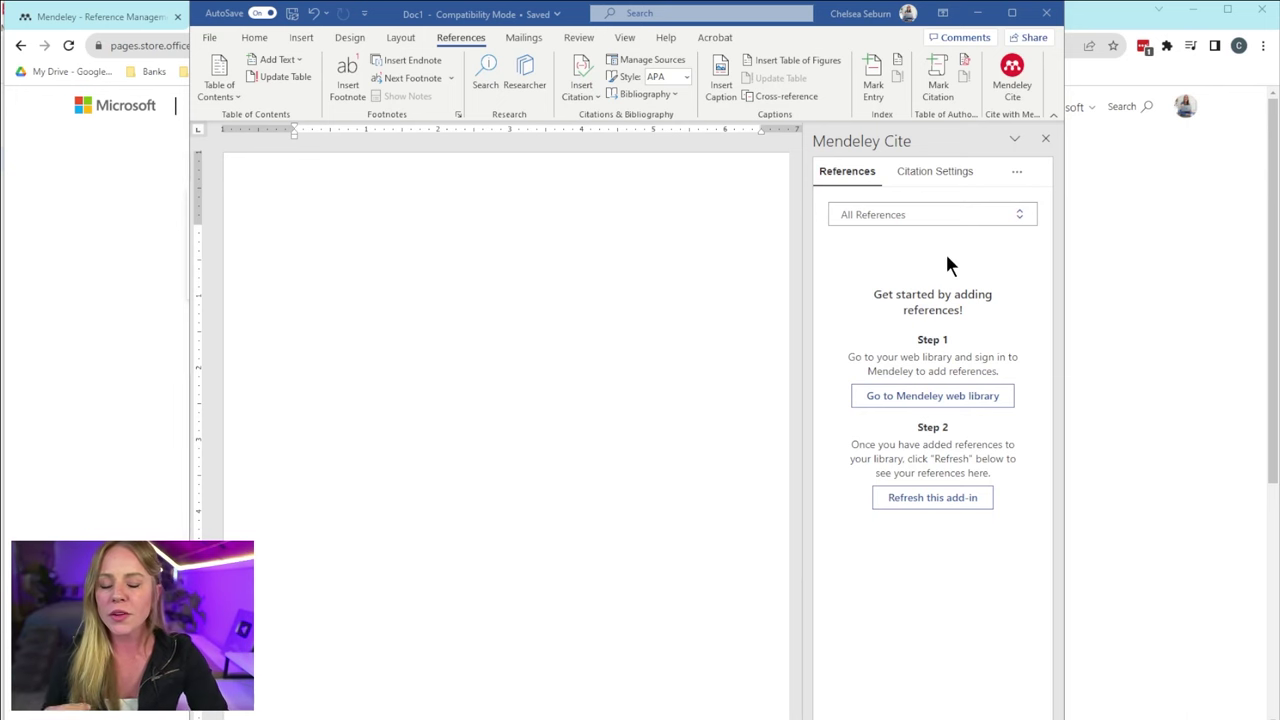
- Check the Mendeley library, refresh the Word add-in, and view its APA 7th / English (US) settings
{"action": "left_click", "coordinate": [978, 27]}
{"action": "left_click", "coordinate": [1194, 23]}
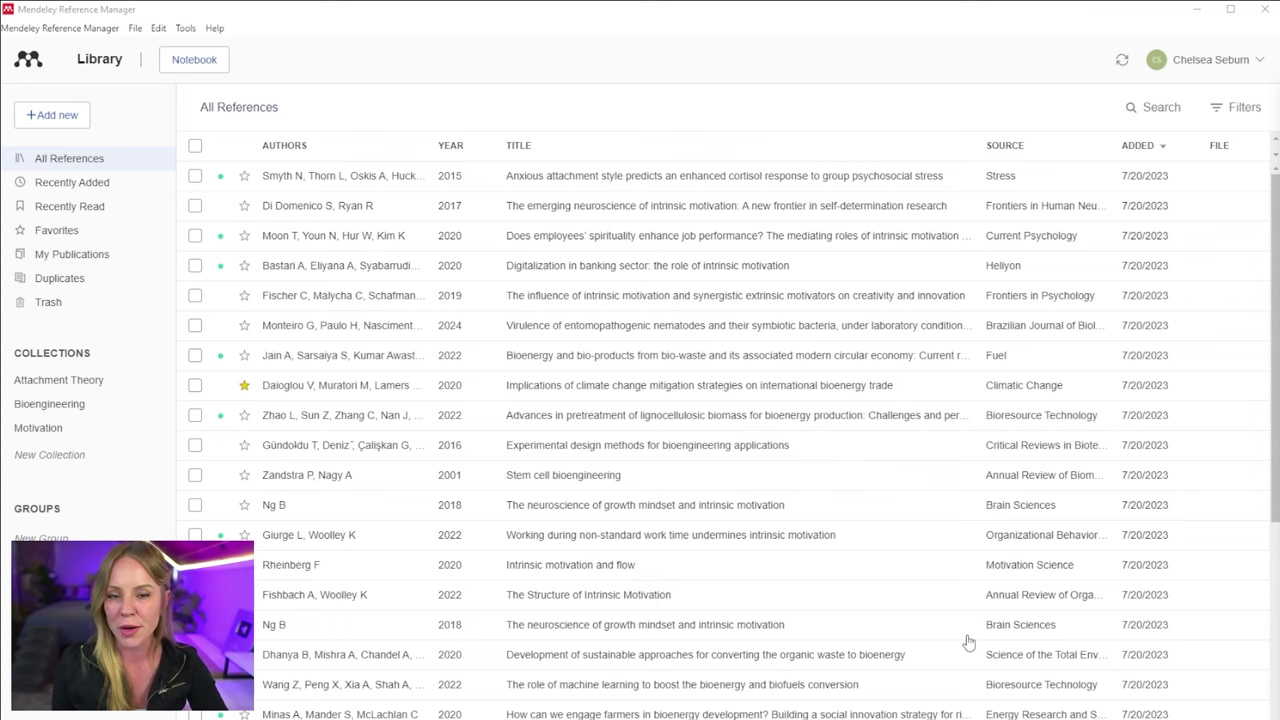
{"action": "key", "text": "alt+Tab"}
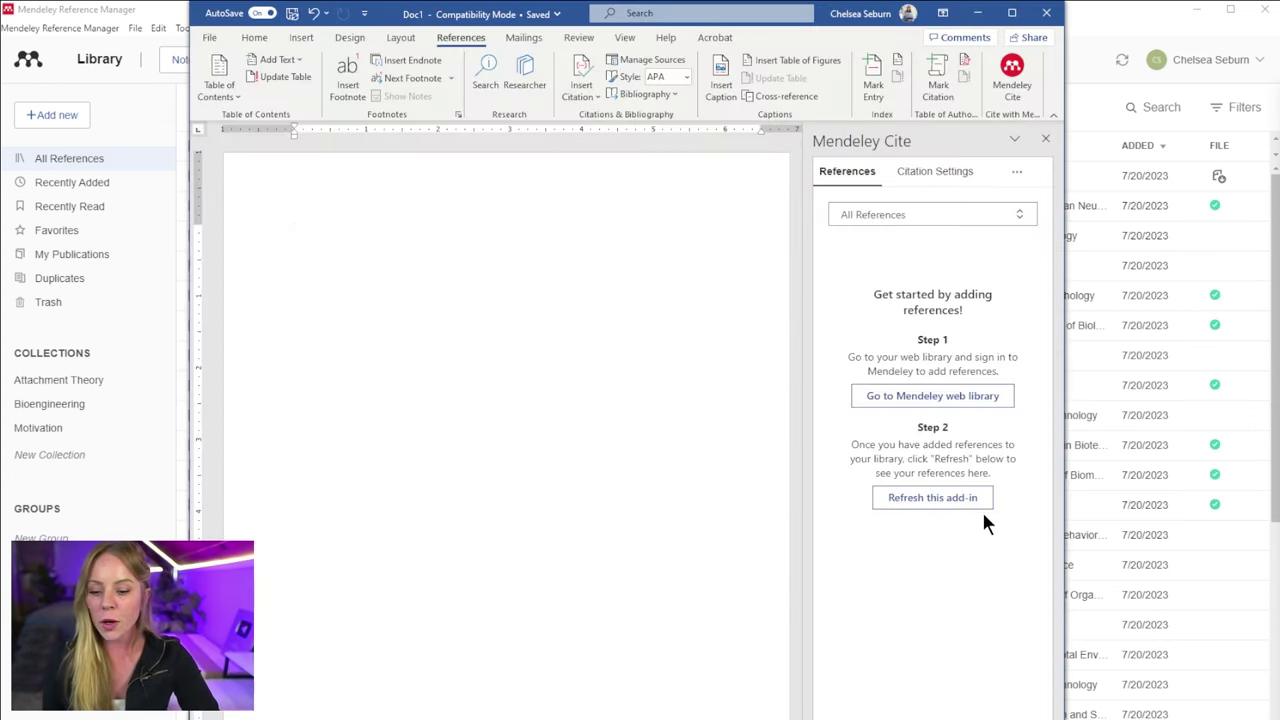
{"action": "left_click", "coordinate": [960, 502]}
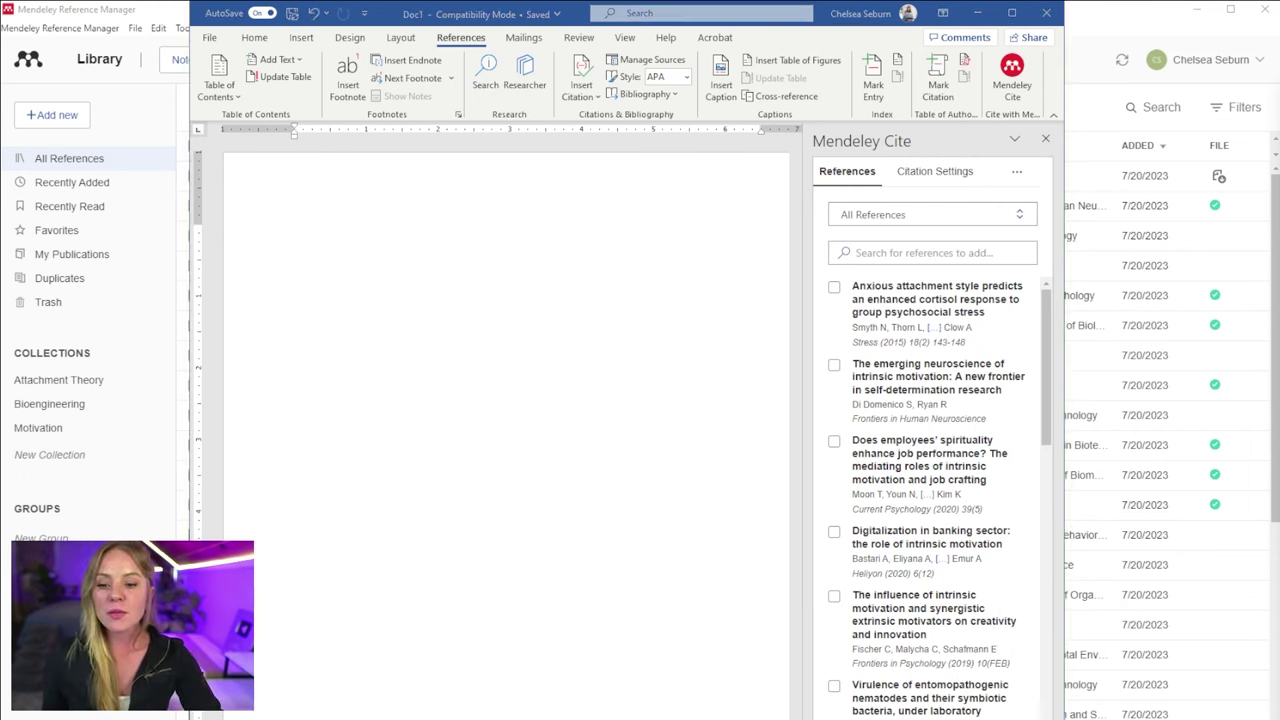
{"action": "left_click", "coordinate": [967, 178]}
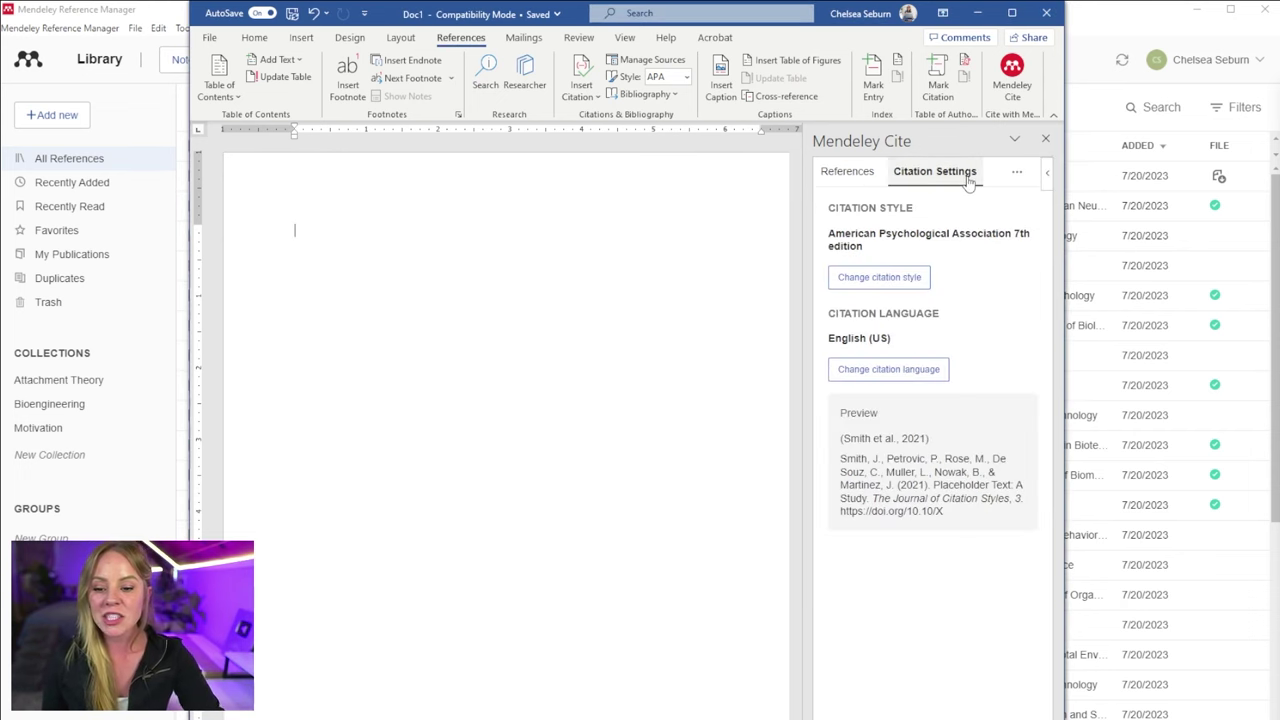
- Search Mendeley Cite's online citation styles for 'harvard' and browse the results
{"action": "left_click", "coordinate": [1198, 10]}
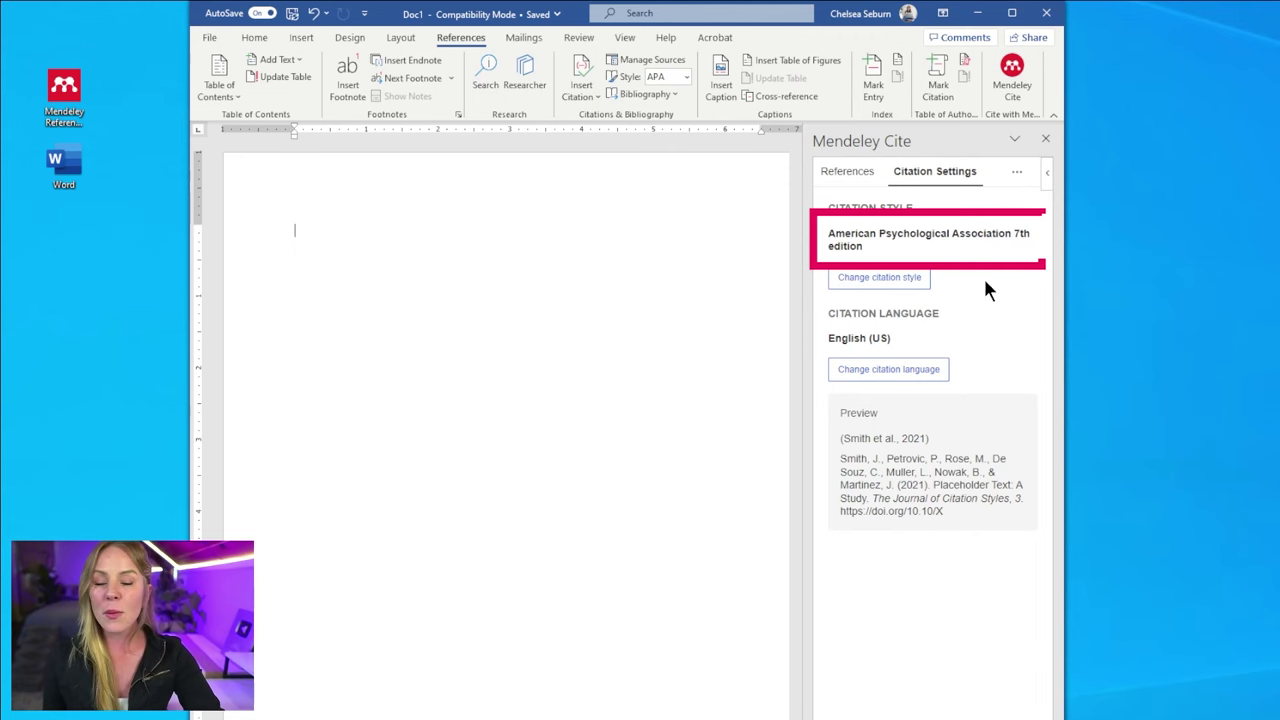
{"action": "left_click", "coordinate": [914, 277]}
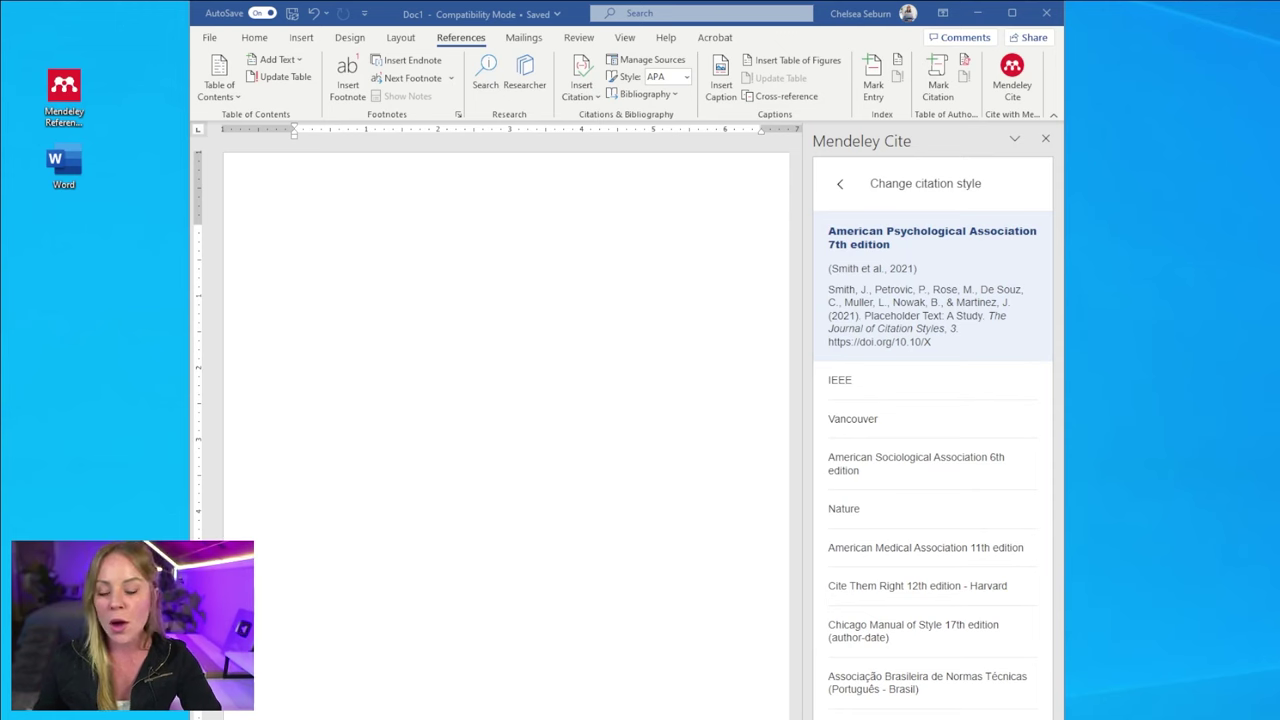
{"action": "left_click", "coordinate": [930, 712]}
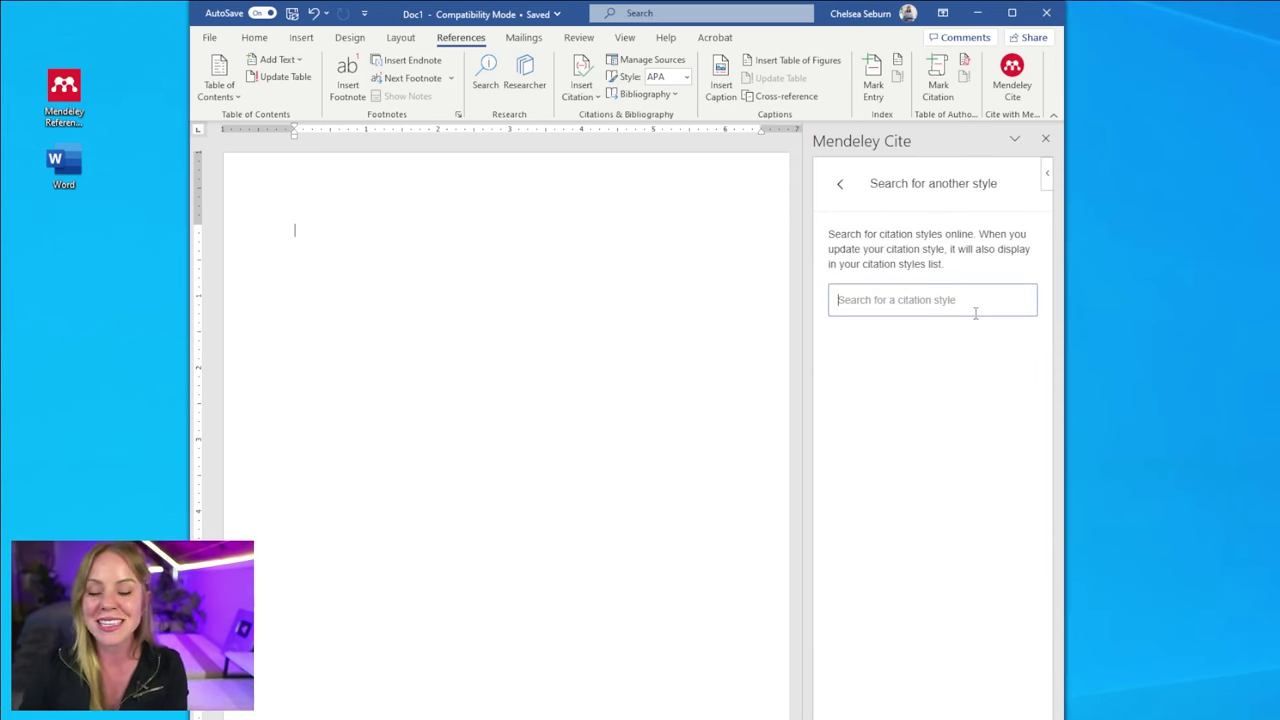
{"action": "type", "text": "harvard"}
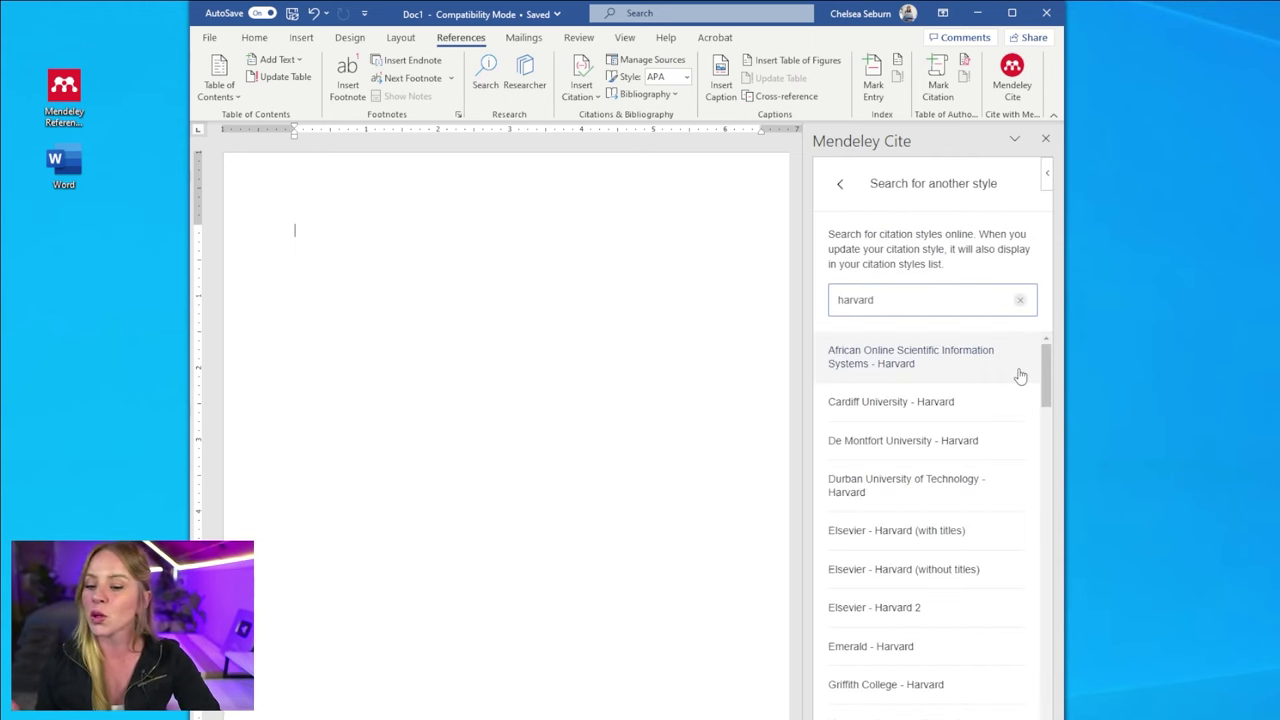
{"action": "scroll", "coordinate": [951, 486], "scroll_direction": "down", "scroll_amount": 10}
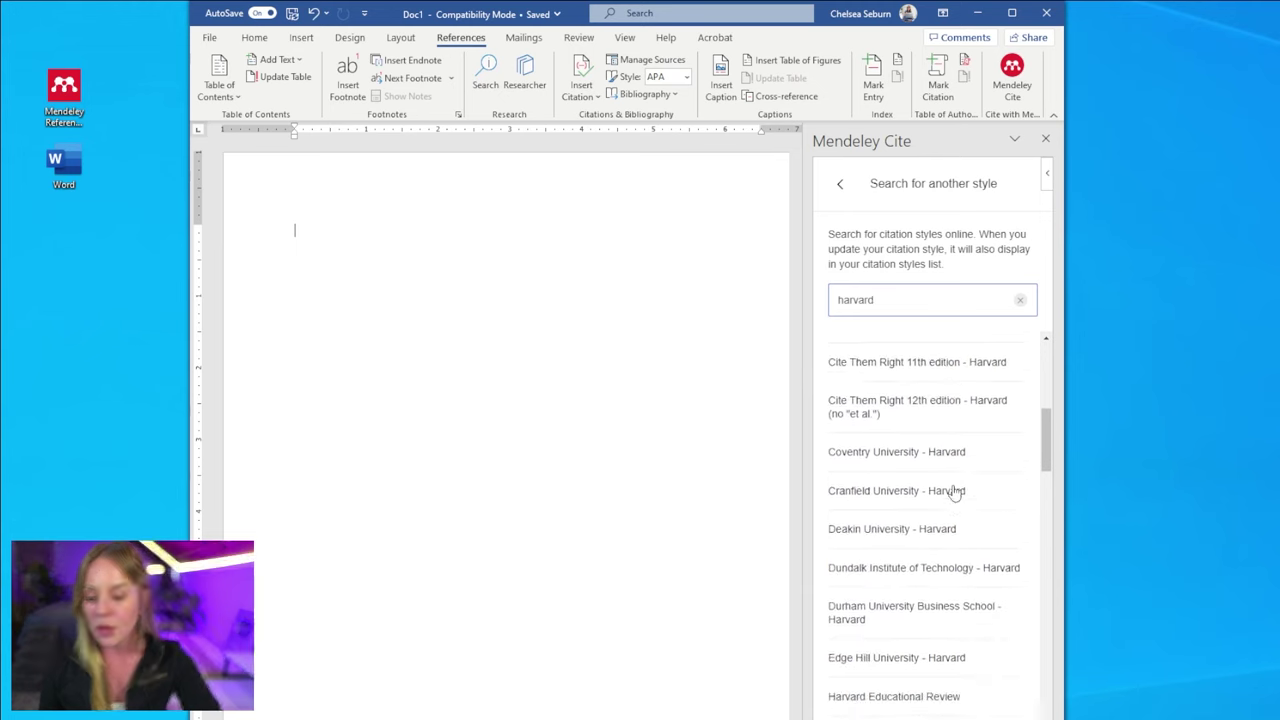
{"action": "scroll", "coordinate": [955, 492], "scroll_direction": "down", "scroll_amount": 15}
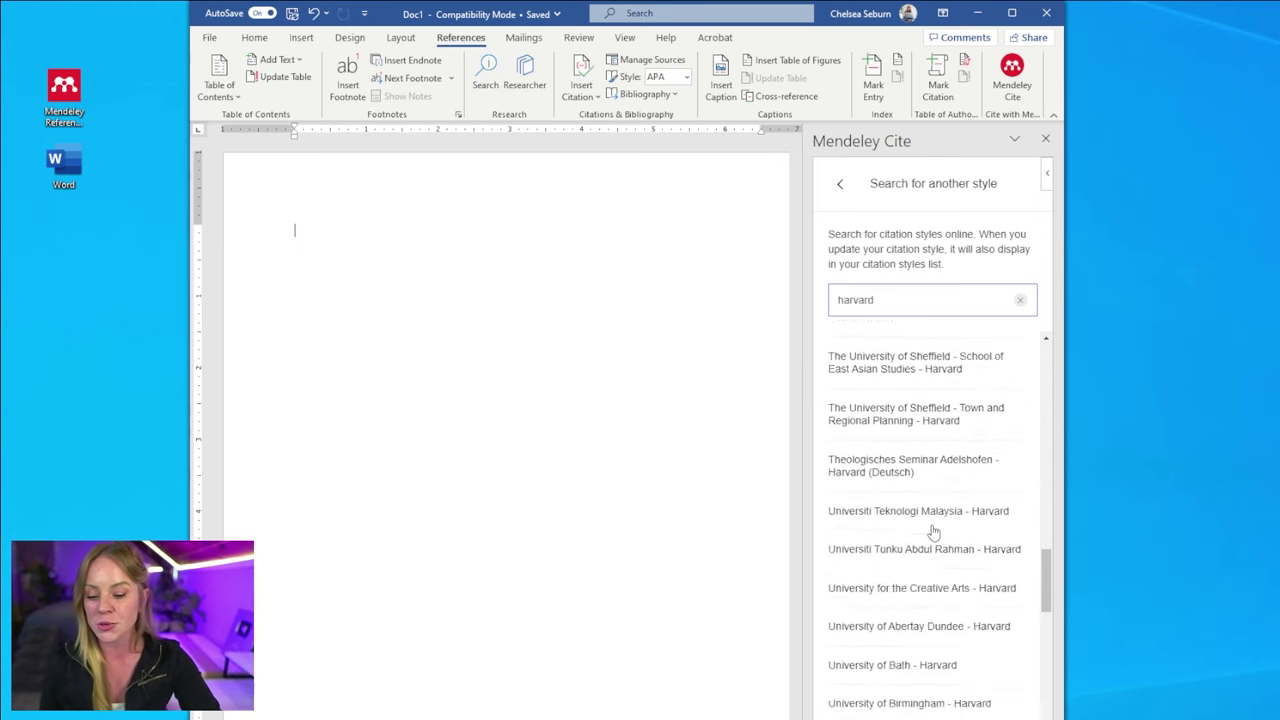
{"action": "scroll", "coordinate": [965, 560], "scroll_direction": "down", "scroll_amount": 3}
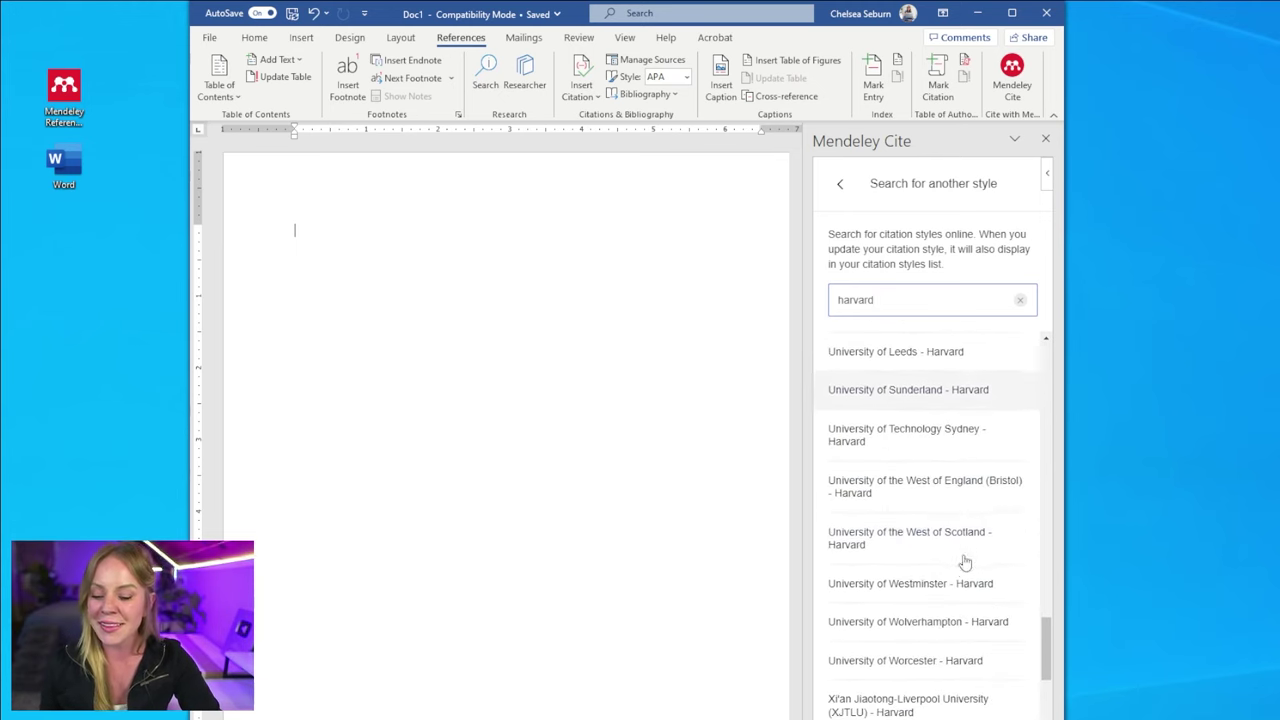
{"action": "scroll", "coordinate": [958, 588], "scroll_direction": "up", "scroll_amount": 3}
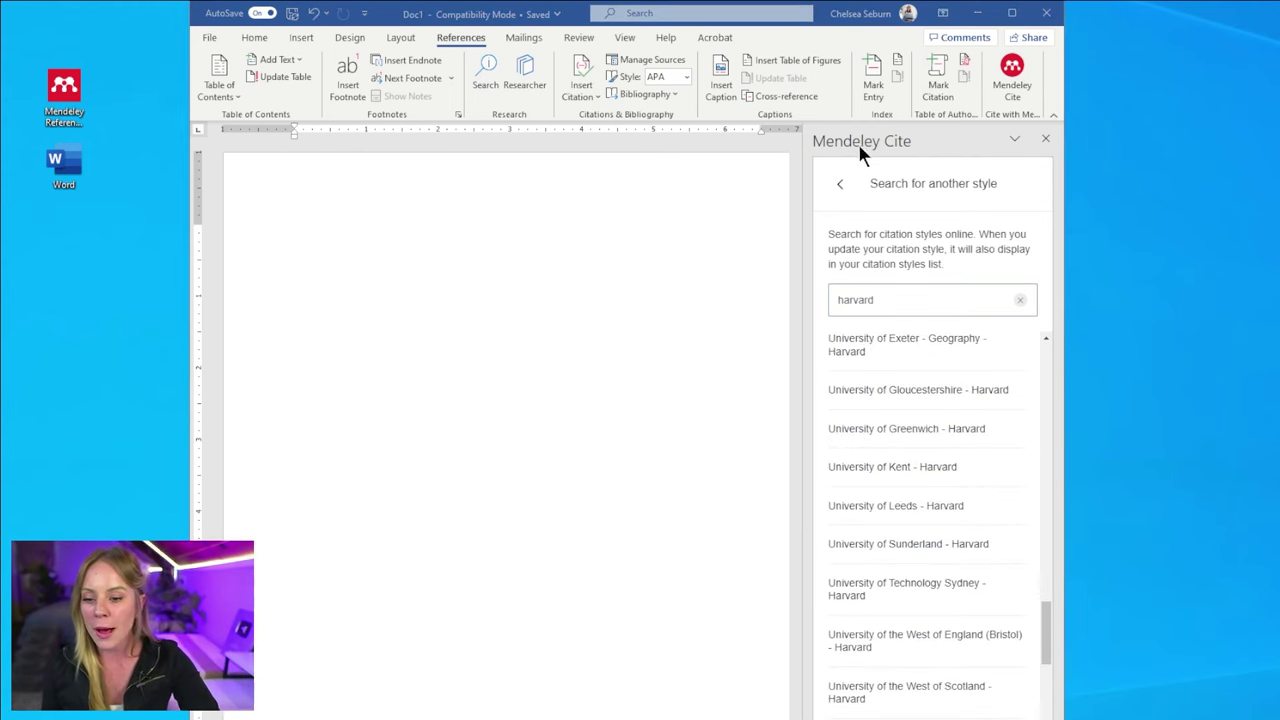
- Keep APA 7th edition and English (US), then return to the References list
{"action": "left_click", "coordinate": [838, 184]}
{"action": "left_click", "coordinate": [836, 185]}
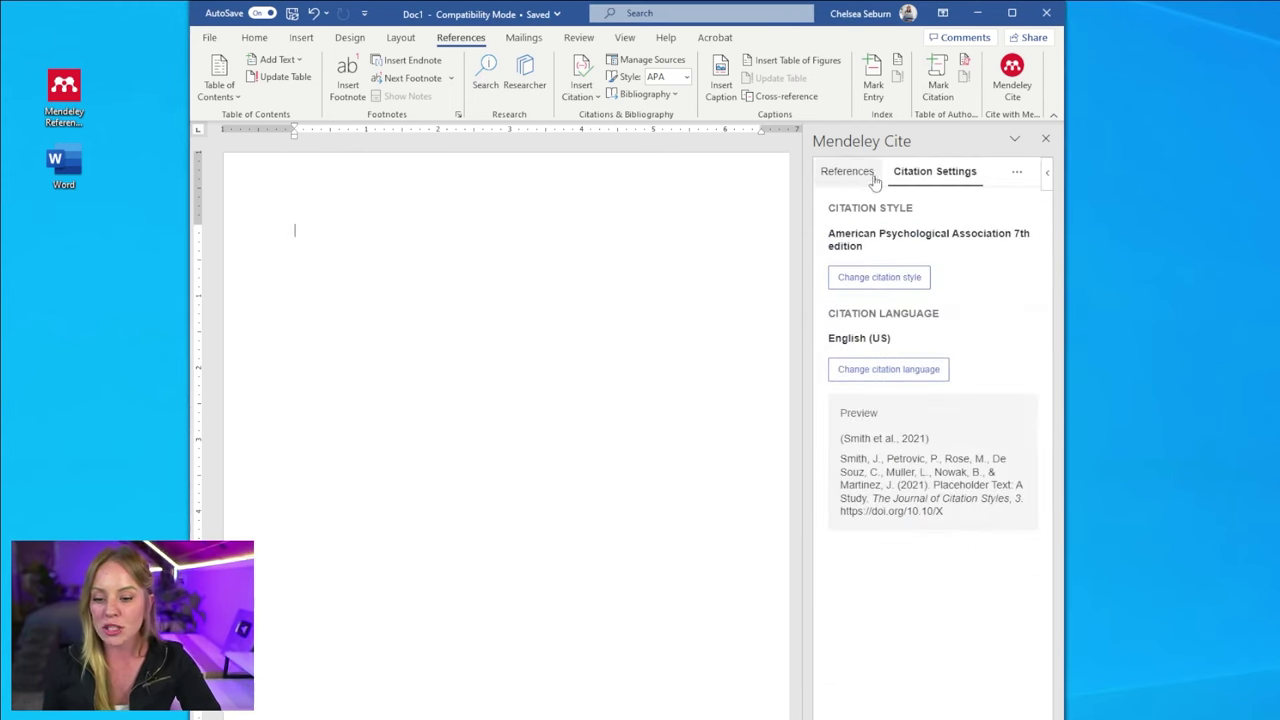
{"action": "left_click", "coordinate": [933, 375]}
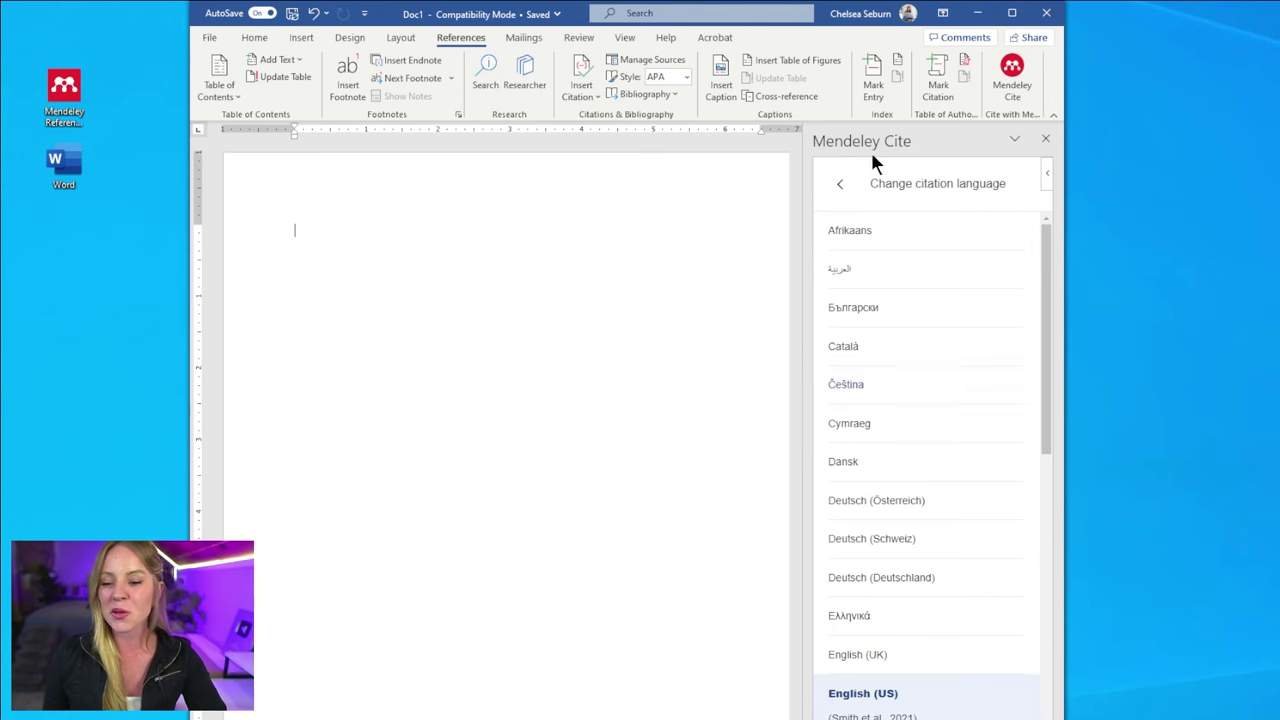
{"action": "left_click", "coordinate": [844, 184]}
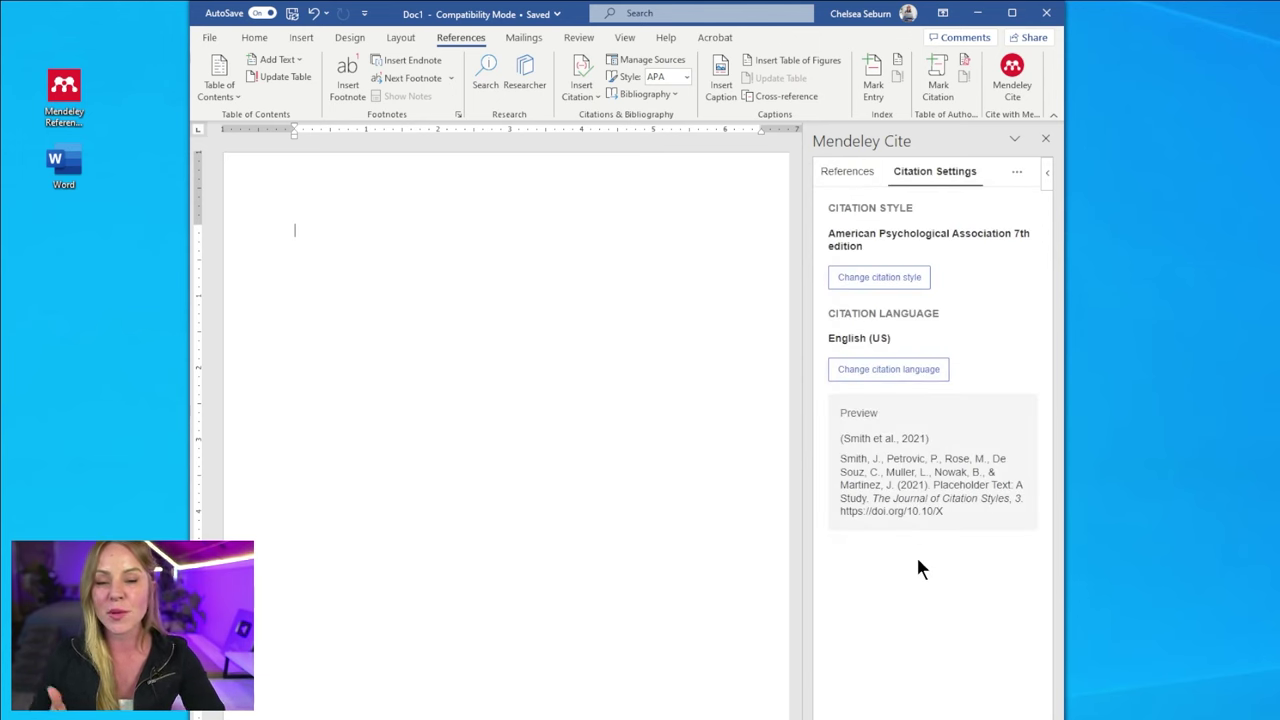
{"action": "left_click", "coordinate": [834, 174]}
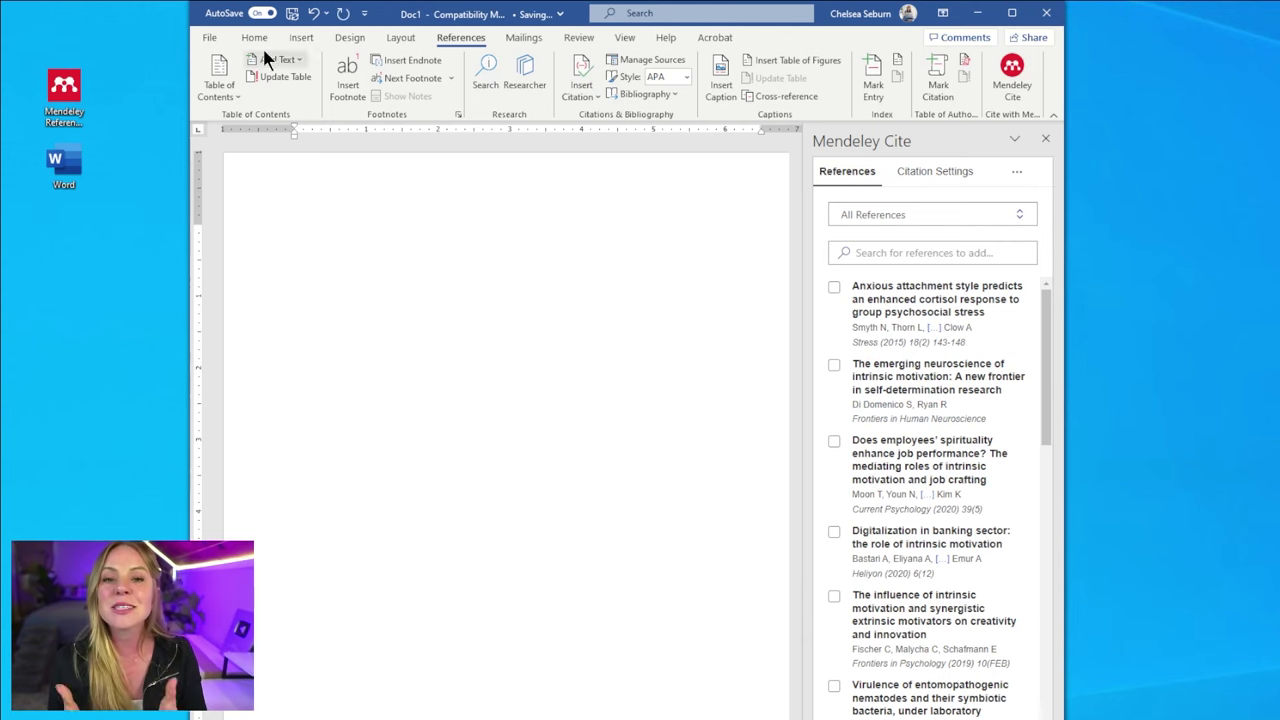
- Add a top-of-page number to the header in Times New Roman, 12 pt
{"action": "double_click", "coordinate": [578, 178]}
{"action": "left_click", "coordinate": [281, 85]}
{"action": "mouse_move", "coordinate": [322, 125]}
{"action": "left_click", "coordinate": [527, 312]}
{"action": "left_click", "coordinate": [254, 37]}
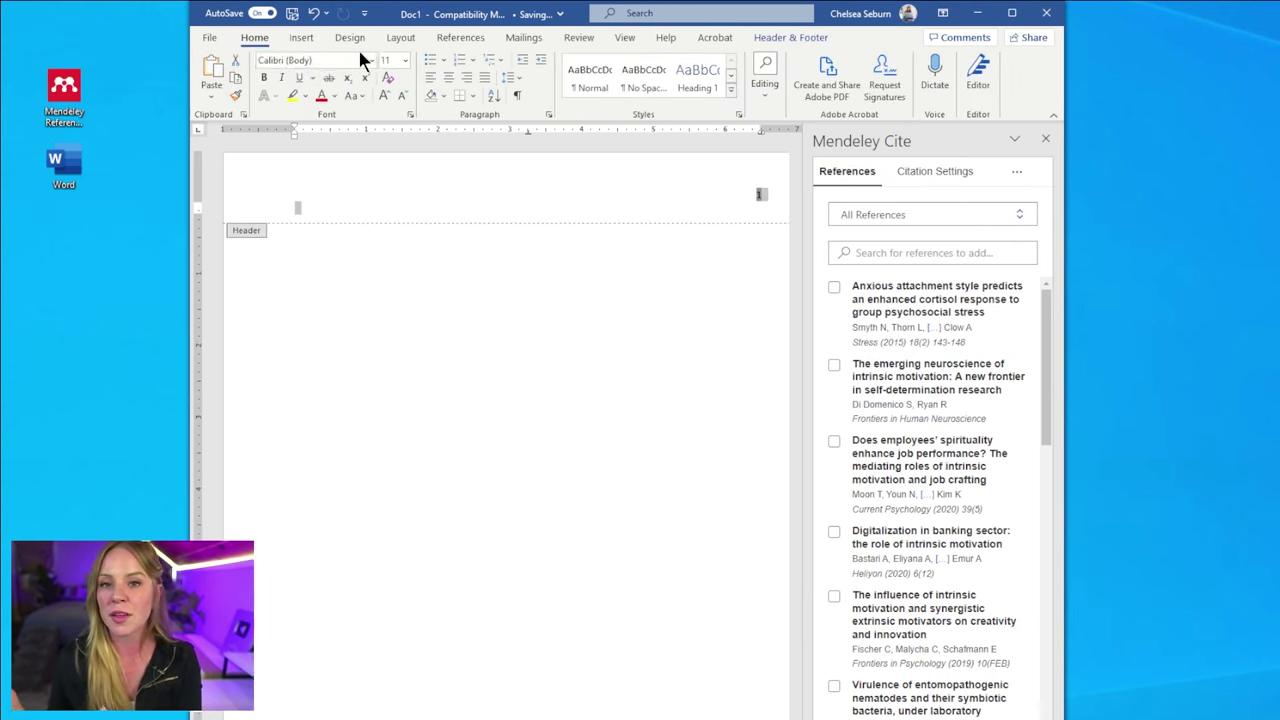
{"action": "left_click", "coordinate": [405, 60]}
{"action": "left_click", "coordinate": [343, 306]}
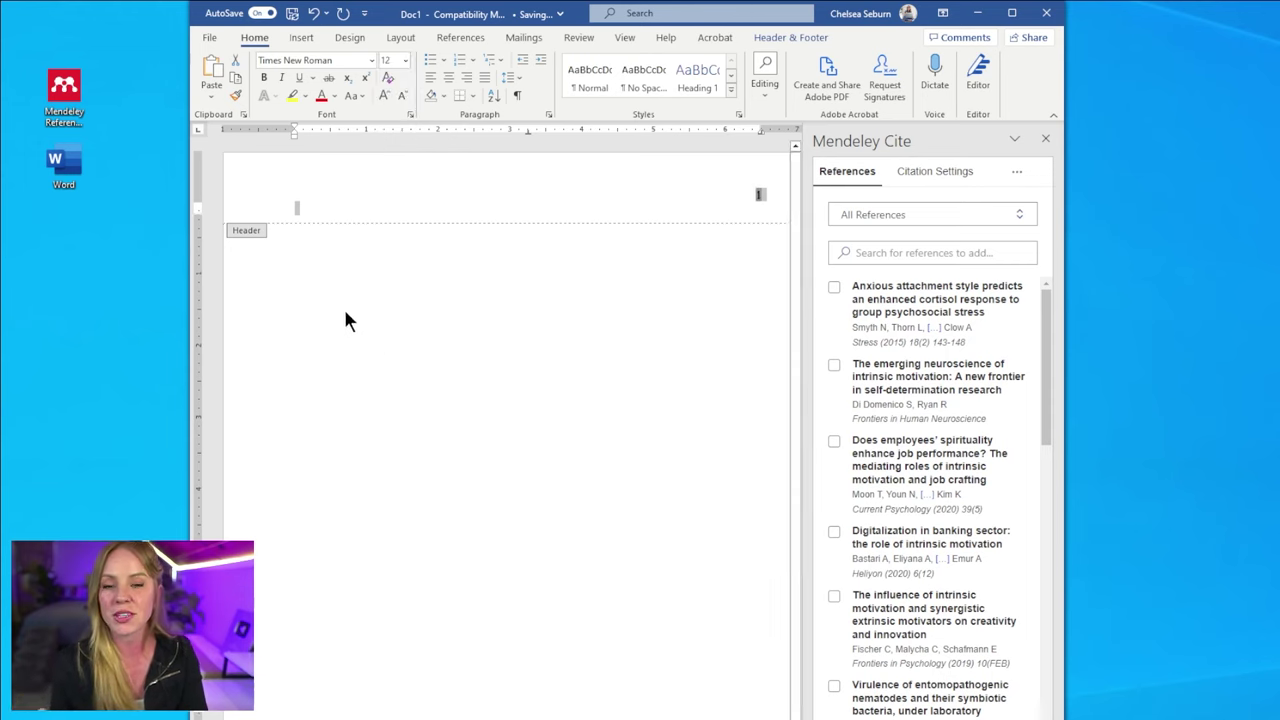
- Make the body text double-spaced and centered
{"action": "double_click", "coordinate": [343, 306]}
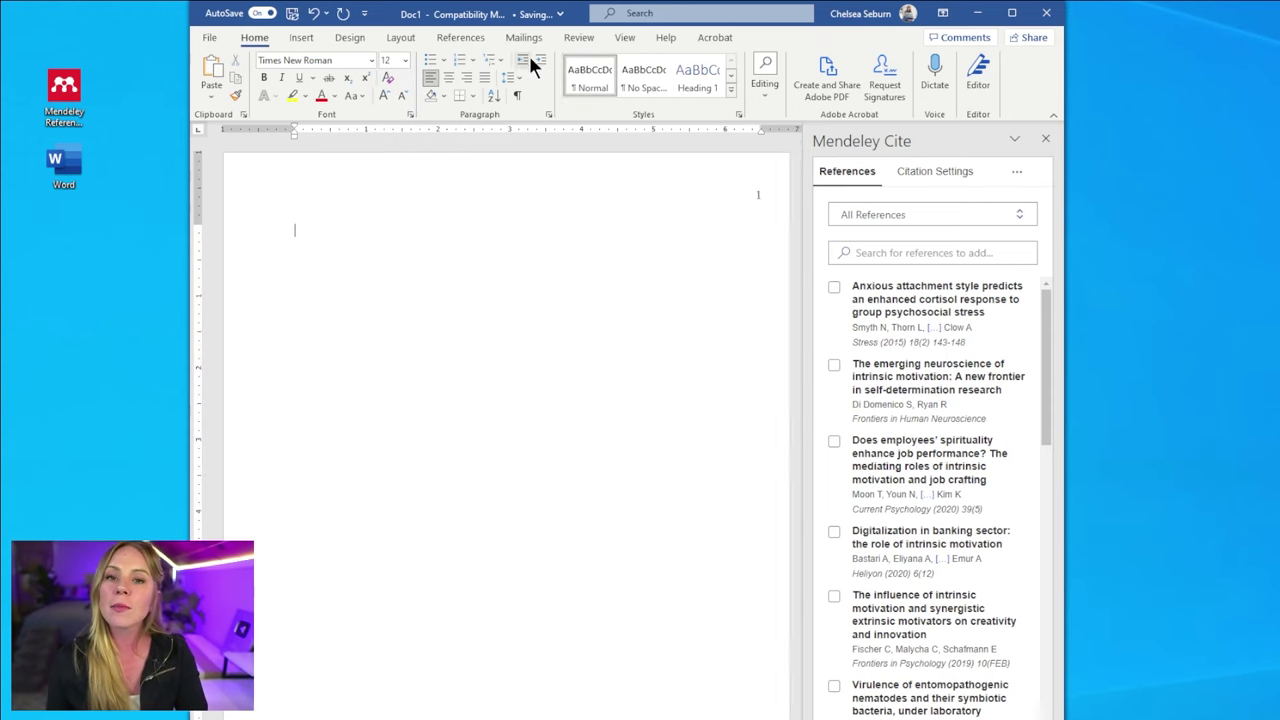
{"action": "left_click", "coordinate": [510, 77]}
{"action": "left_click", "coordinate": [537, 160]}
{"action": "key", "text": "ctrl+e"}
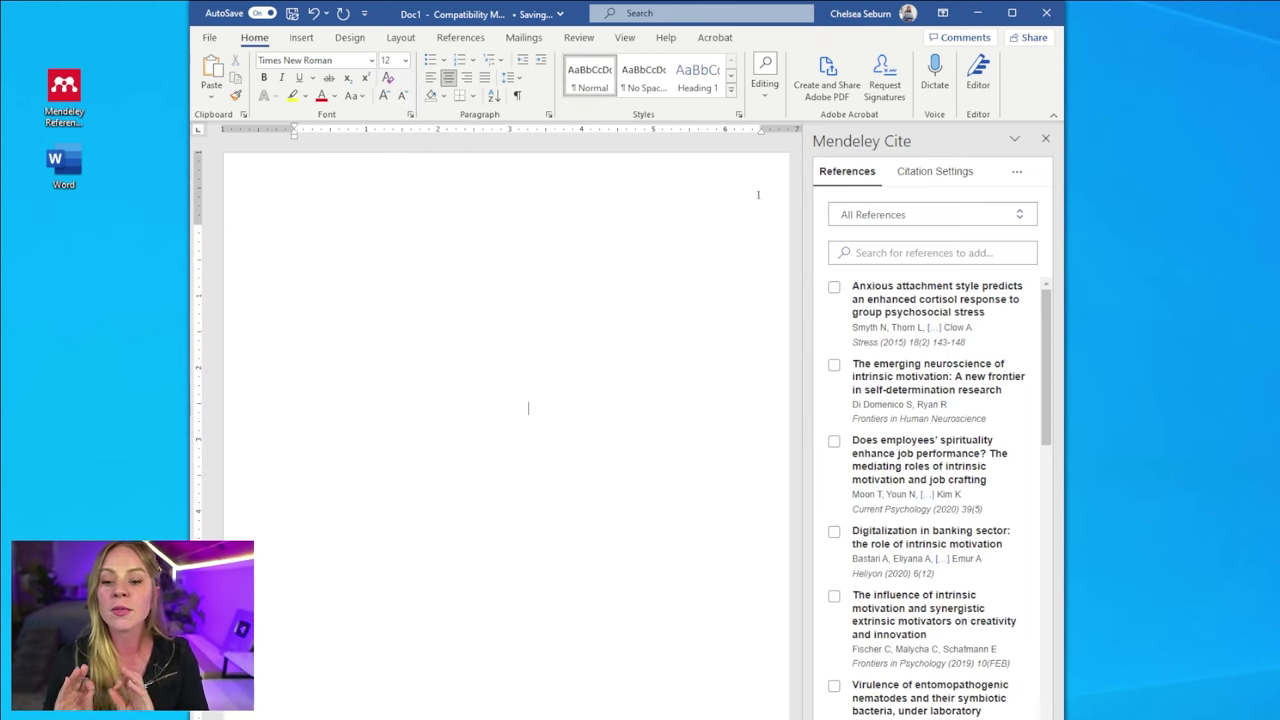
- Type the title page: bold 'Evolution of Biological Engineering', author, John F. Kennedy University, instructor, August 22, 2023
{"action": "key", "text": "ctrl+b"}
{"action": "type", "text": "Evolution of Biological Engineering"}
{"action": "key", "text": "Return"}
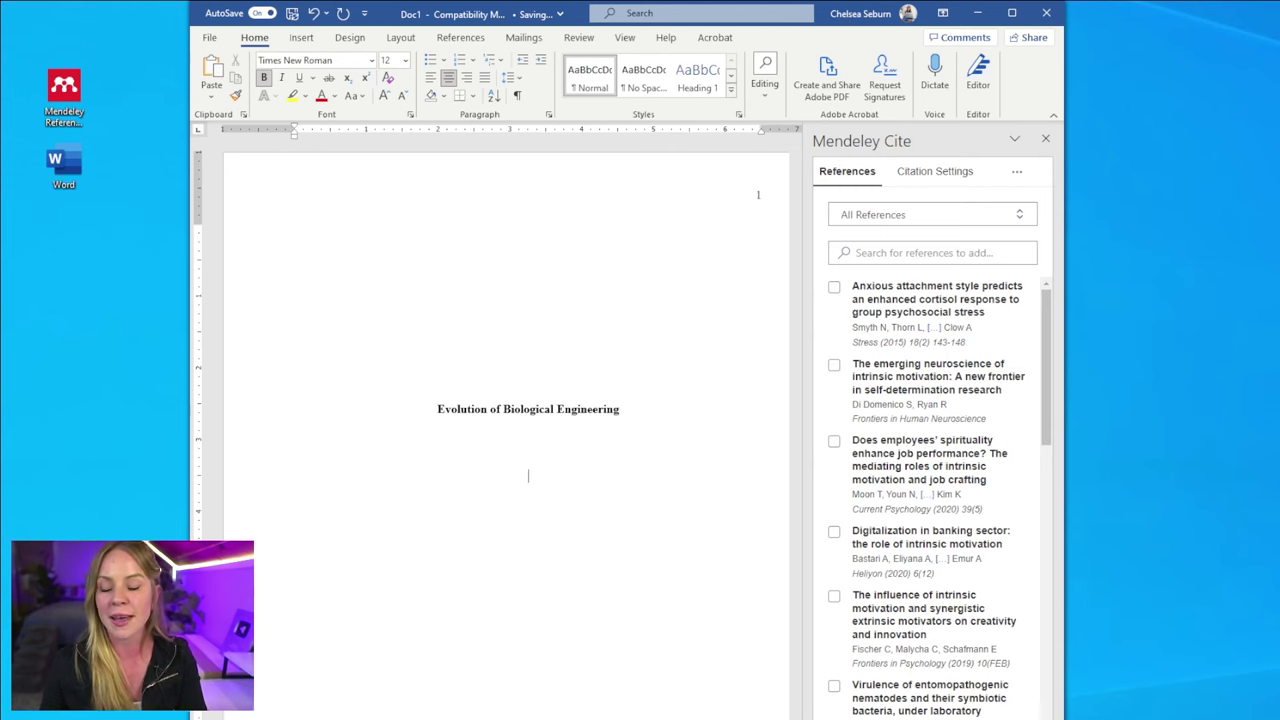
{"action": "key", "text": "ctrl+b"}
{"action": "type", "text": "Chelsea R. Seburn"}
{"action": "key", "text": "Return"}
{"action": "type", "text": "John F. Kennedy Uni"}
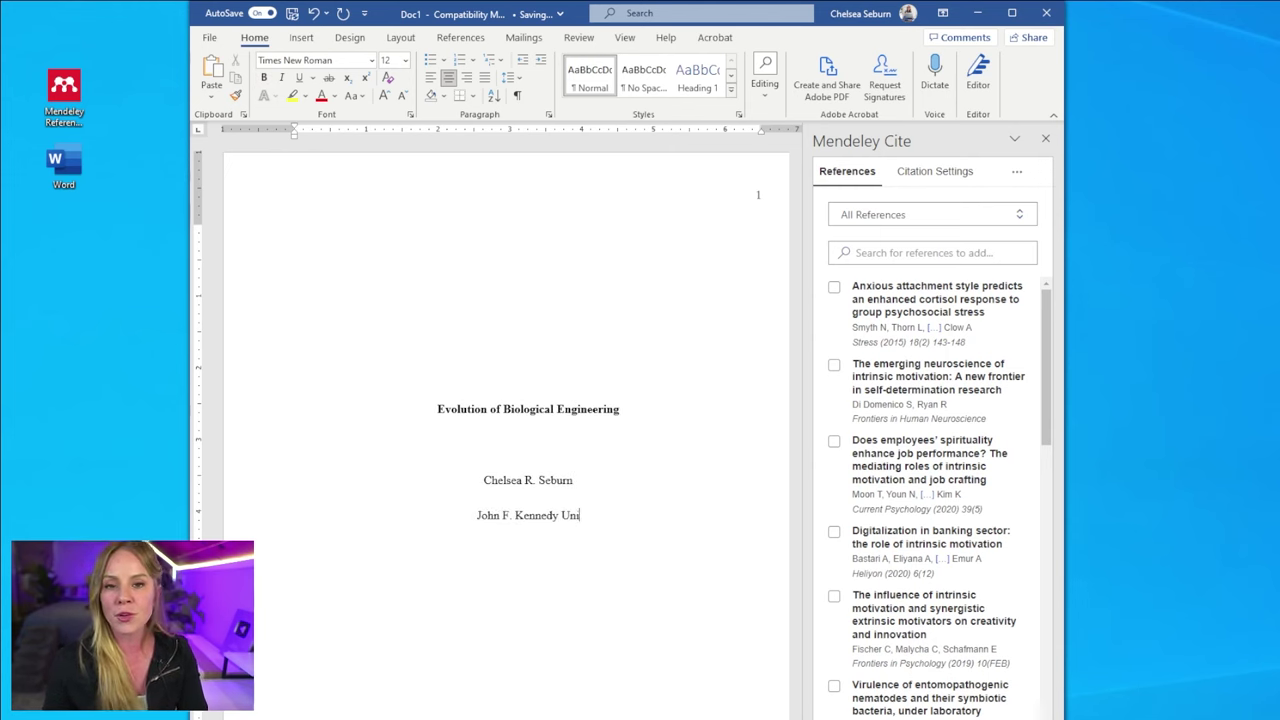
{"action": "type", "text": "versity"}
{"action": "key", "text": "Return"}
{"action": "type", "text": "Professor Chandler Bing"}
{"action": "key", "text": "Return"}
{"action": "type", "text": "August "}
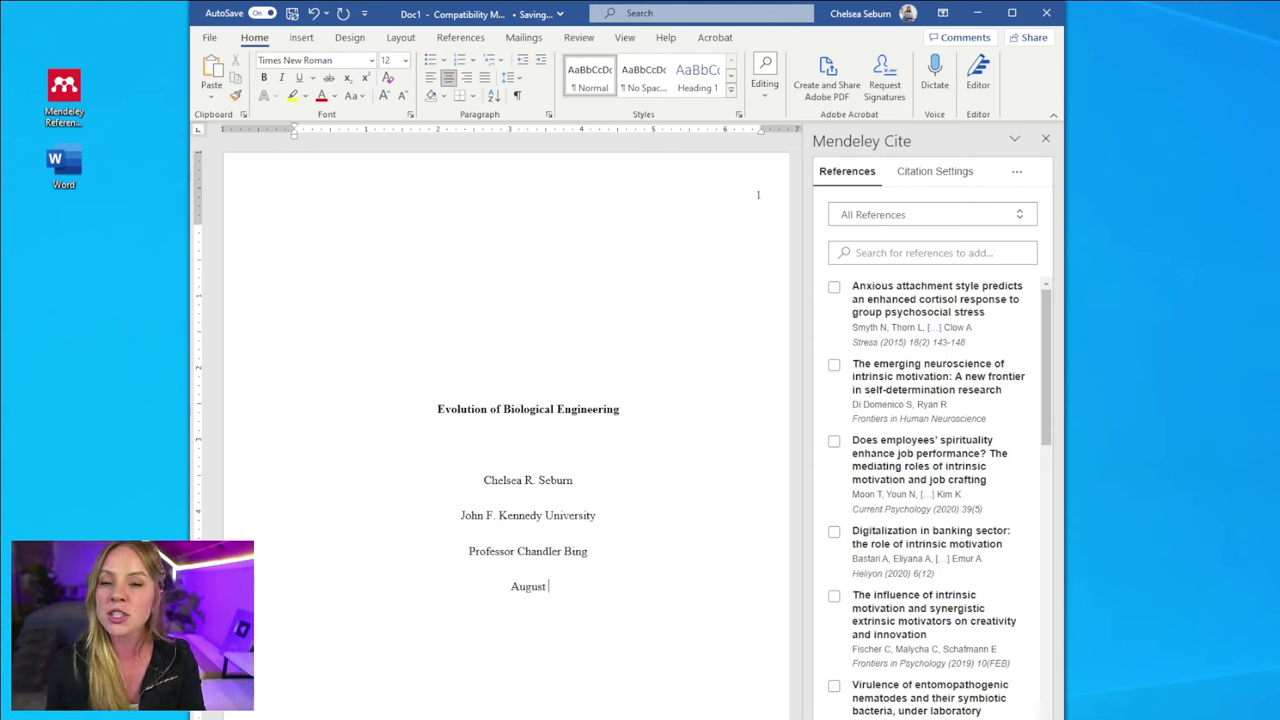
{"action": "type", "text": "22, 2023"}
- Insert a page break after the date to start page 2
{"action": "triple_click", "coordinate": [600, 409]}
{"action": "key", "text": "ctrl+c"}
{"action": "left_click", "coordinate": [600, 585]}
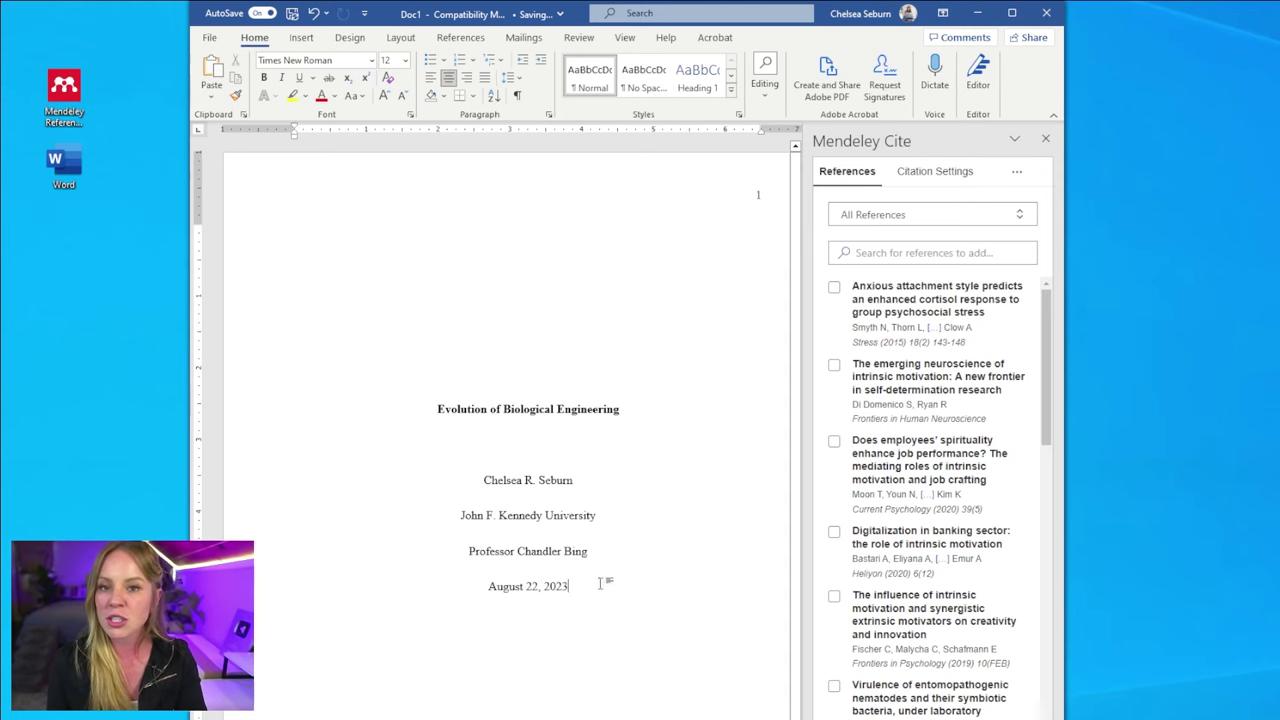
{"action": "left_click", "coordinate": [301, 37]}
{"action": "left_click", "coordinate": [209, 84]}
{"action": "left_click", "coordinate": [274, 148]}
- Paste the title atop page 2 with a left-aligned lorem ipsum paragraph below
{"action": "key", "text": "ctrl+v"}
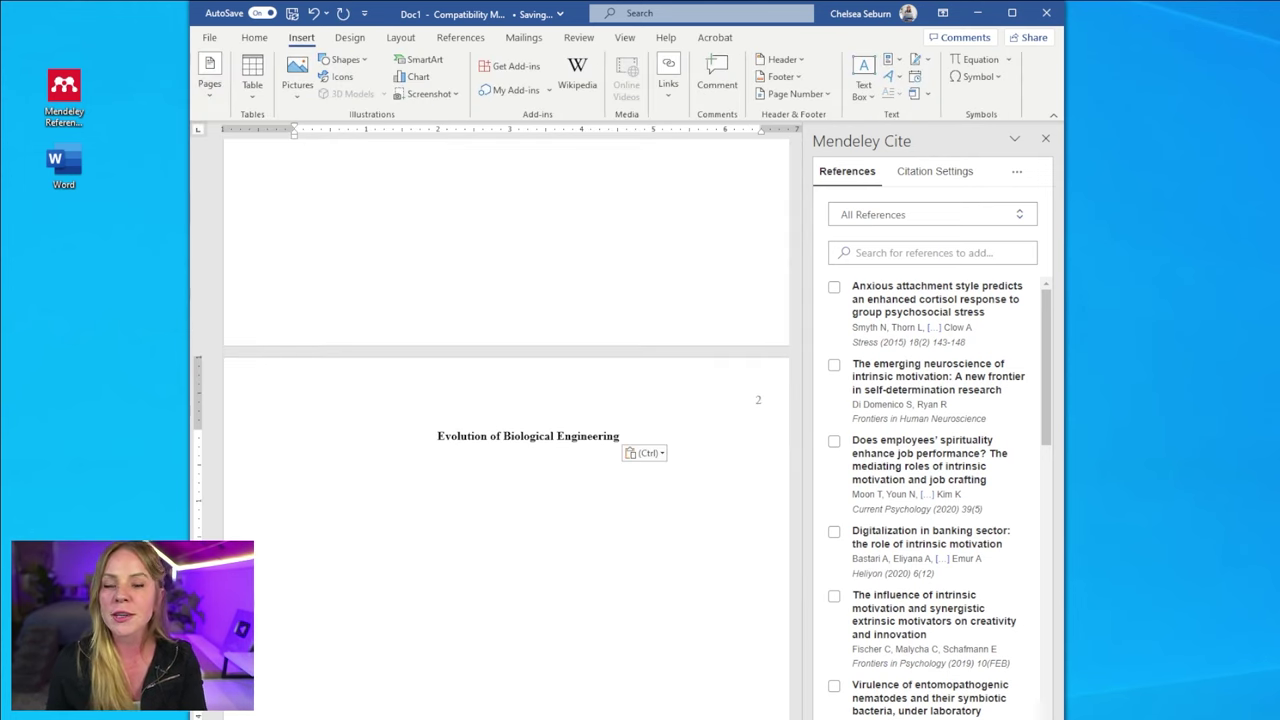
{"action": "left_click", "coordinate": [254, 37]}
{"action": "key", "text": "Return"}
{"action": "left_click", "coordinate": [431, 77]}
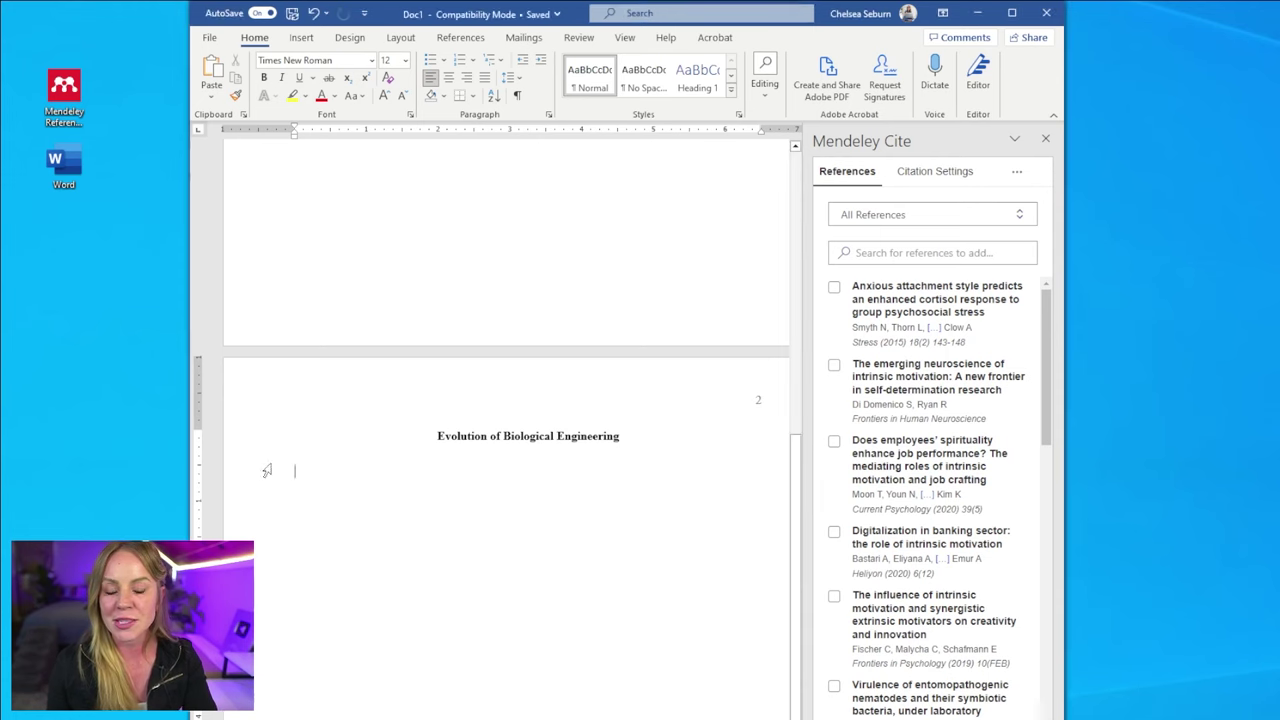
{"action": "type", "text": "Lorem ipsum dolor sit amet, consectetuer adipiscing elit. Maecenas porttitor congue massa. Fusce posuere, magna sed pulvinar ultricies, purus lectus malesuada libero, sit amet commodo magna eros quis urna. Nunc viverra imperdiet enim. Fusce est. Vivamus a tellus. Pellentesque habitant morbi tristique senectus et netus et malesuada fames ac turpis egestas. Proin pharetra nonummy pede. Mauris et orci aenean nec lorem. In porttitor. Donec laoreet nonummy augue. Suspendisse dui purus, scelerisque at, vulputate vitae, pretium mattis, nunc. Mauris eget neque at sem venenatis eleifend ut nonummy."}
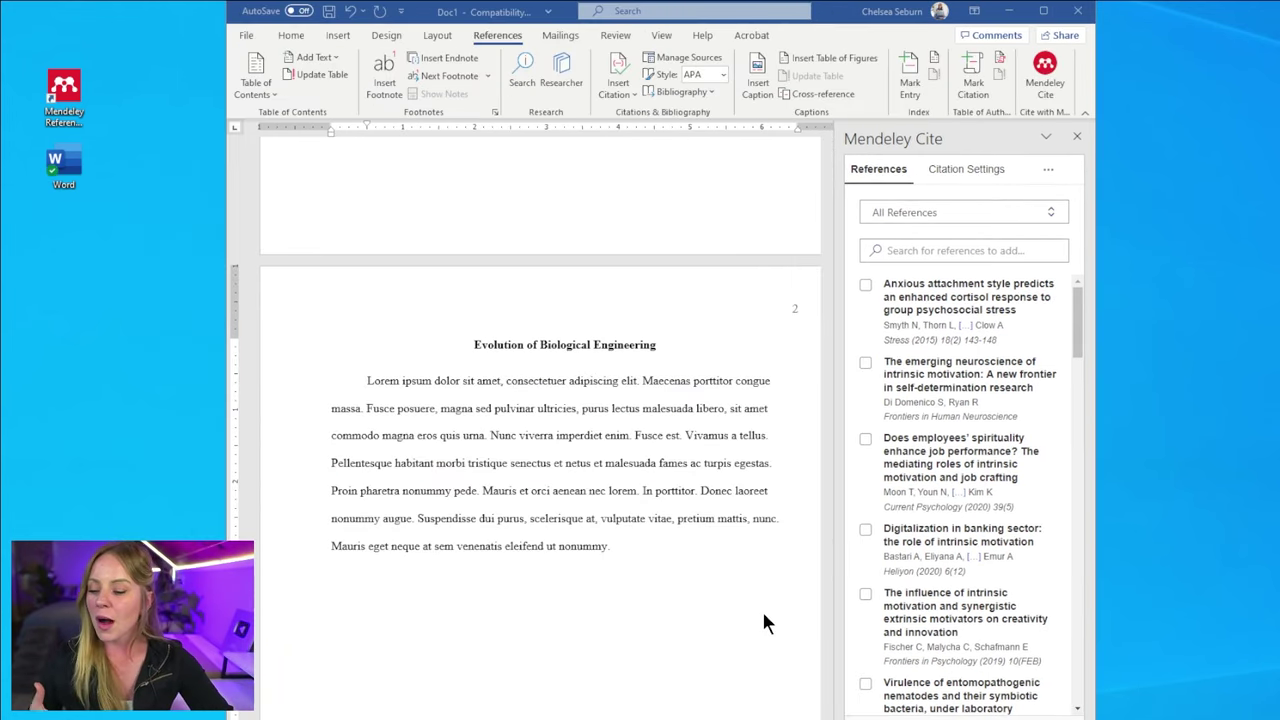
- Cite the Bioenergy paper as (Jain et al., 2022) before the paragraph's final period
{"action": "scroll", "coordinate": [757, 608], "scroll_direction": "down", "scroll_amount": 4}
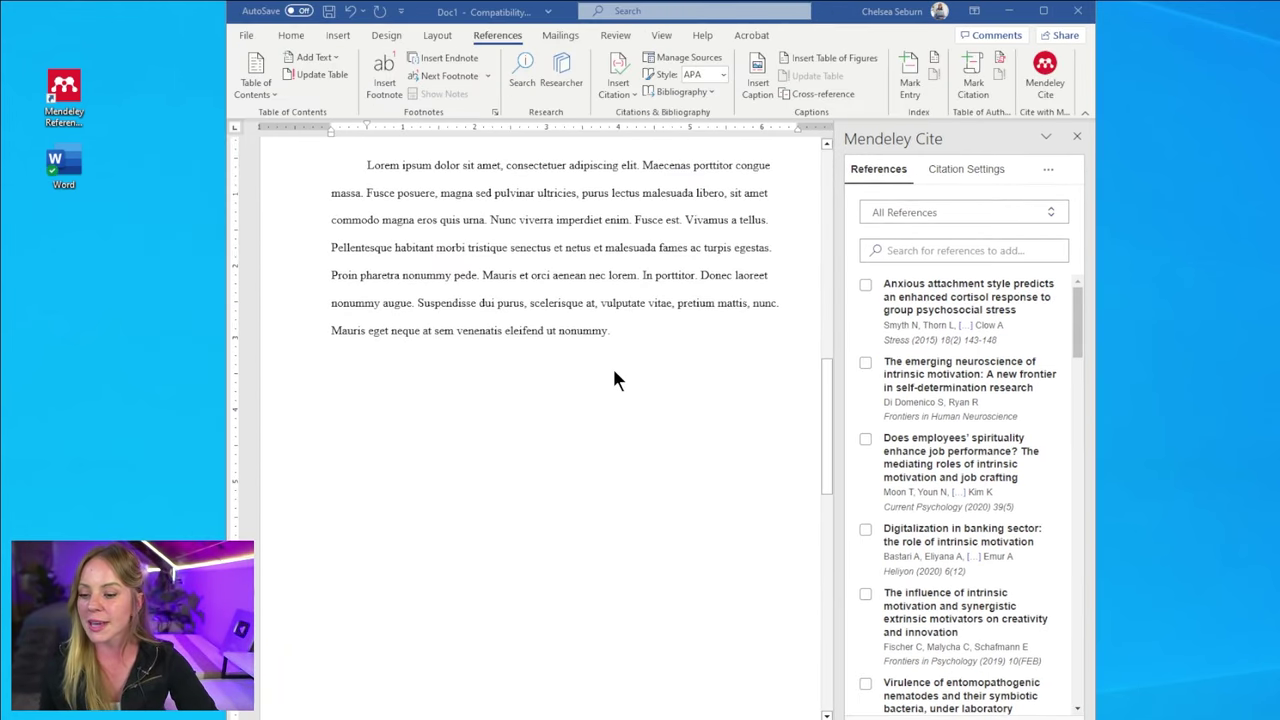
{"action": "scroll", "coordinate": [620, 385], "scroll_direction": "up", "scroll_amount": 1}
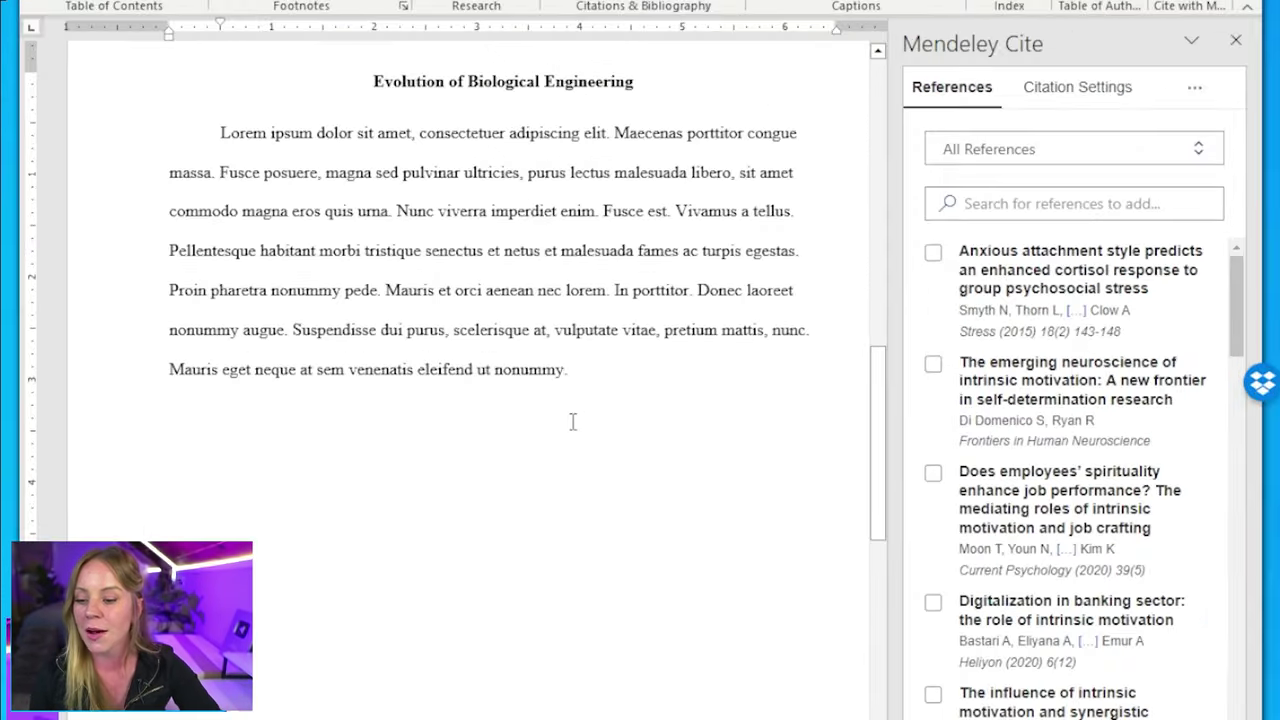
{"action": "key", "text": "Left"}
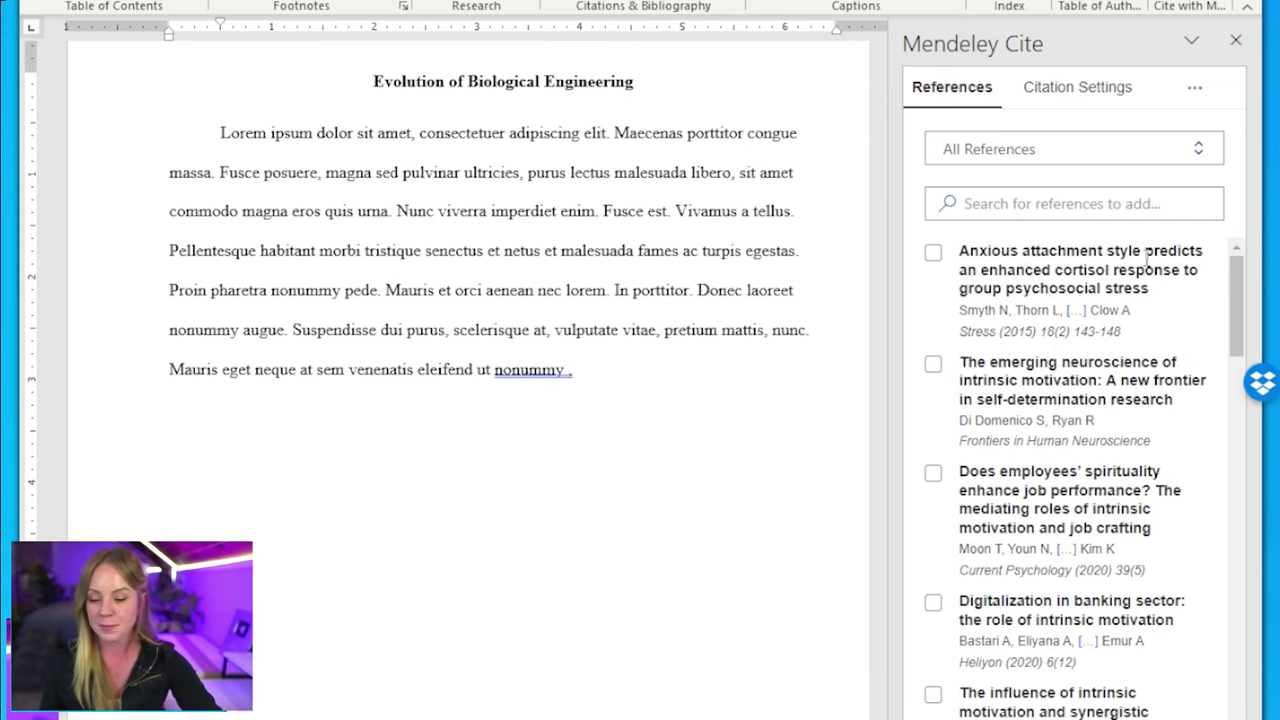
{"action": "scroll", "coordinate": [1038, 490], "scroll_direction": "down", "scroll_amount": 2}
{"action": "scroll", "coordinate": [1038, 490], "scroll_direction": "down", "scroll_amount": 4}
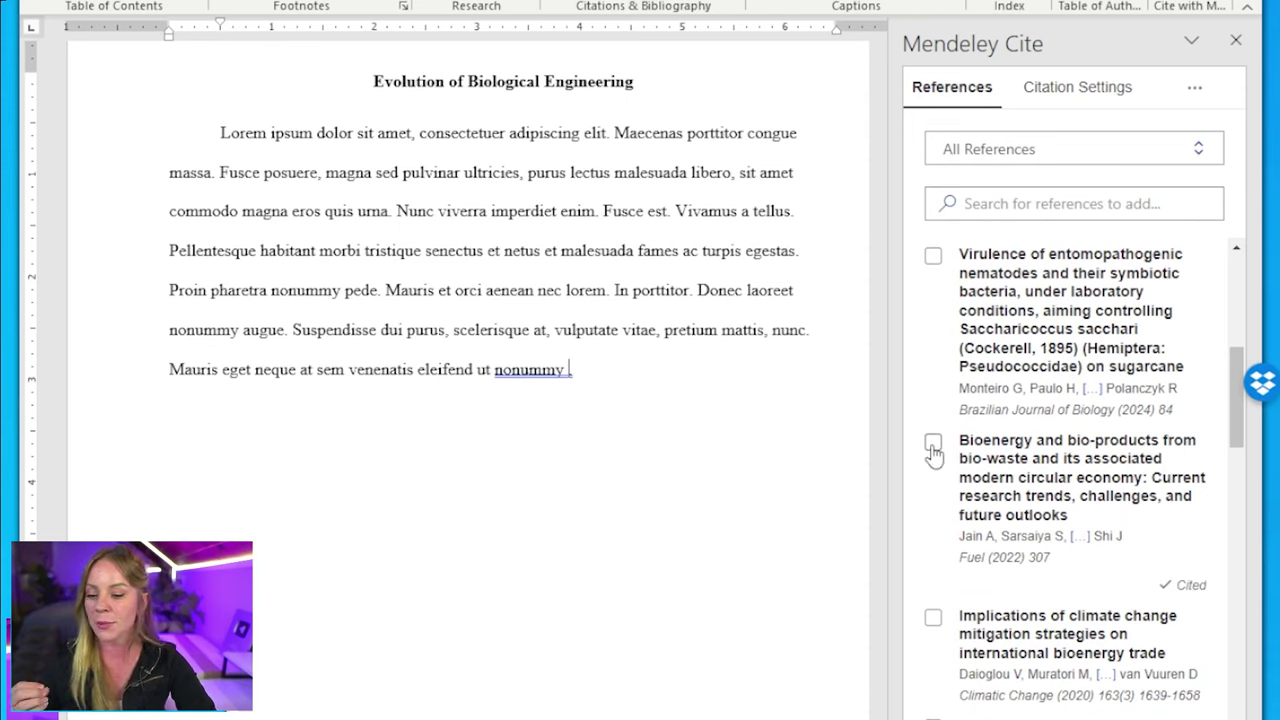
{"action": "left_click", "coordinate": [933, 446]}
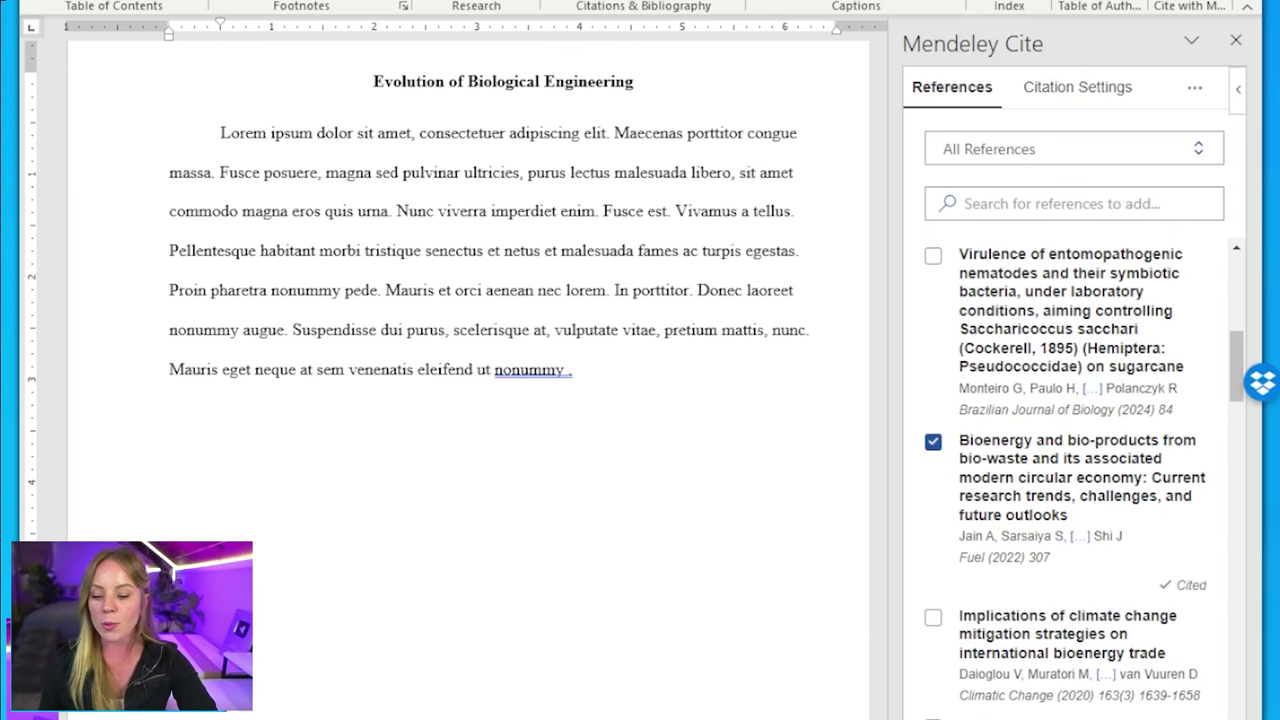
{"action": "scroll", "coordinate": [845, 201], "scroll_direction": "down", "scroll_amount": 2}
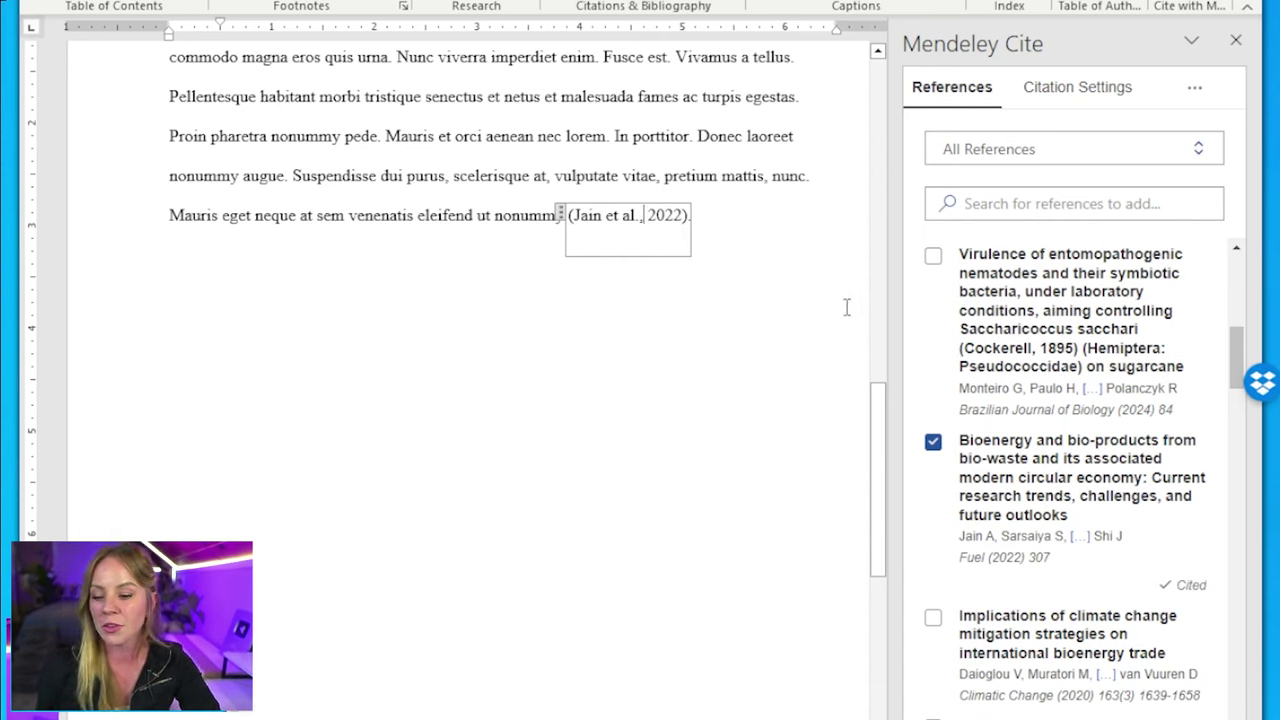
{"action": "left_click", "coordinate": [749, 210]}
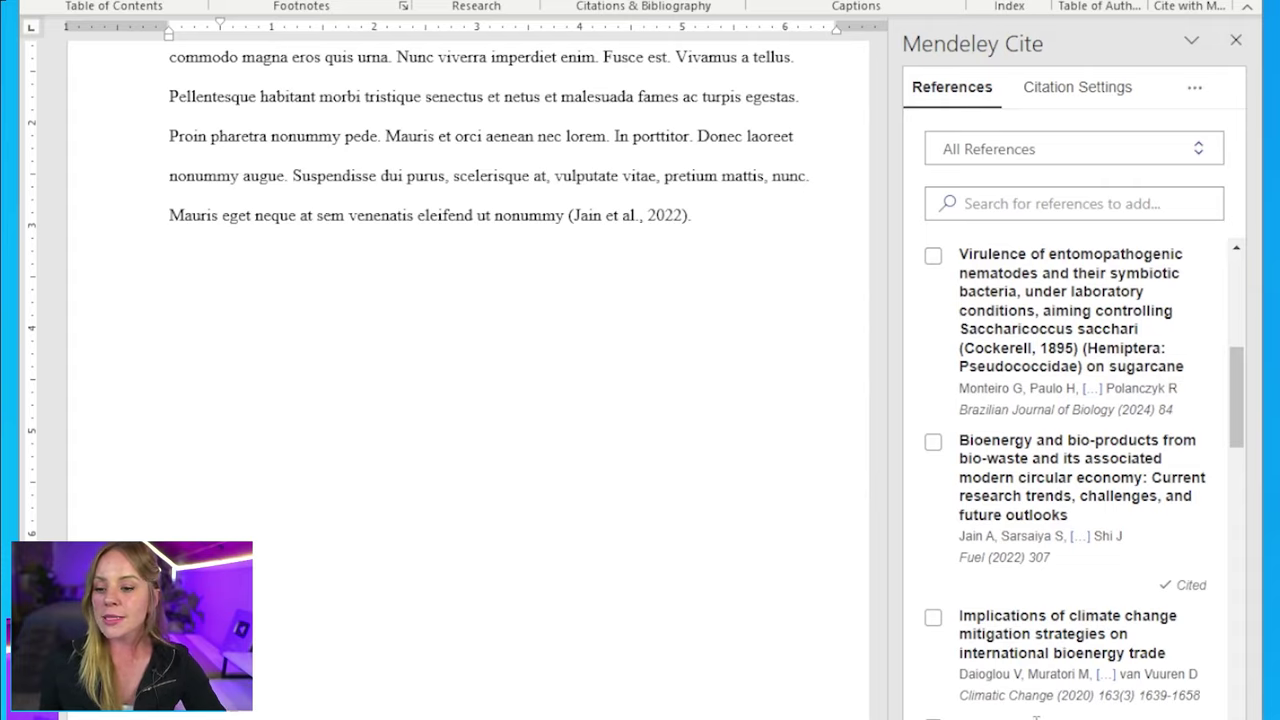
- Insert a combined citation (Dhanya et al., 2020; Wang et al., 2022) after 'pede'
{"action": "scroll", "coordinate": [630, 569], "scroll_direction": "up", "scroll_amount": 5}
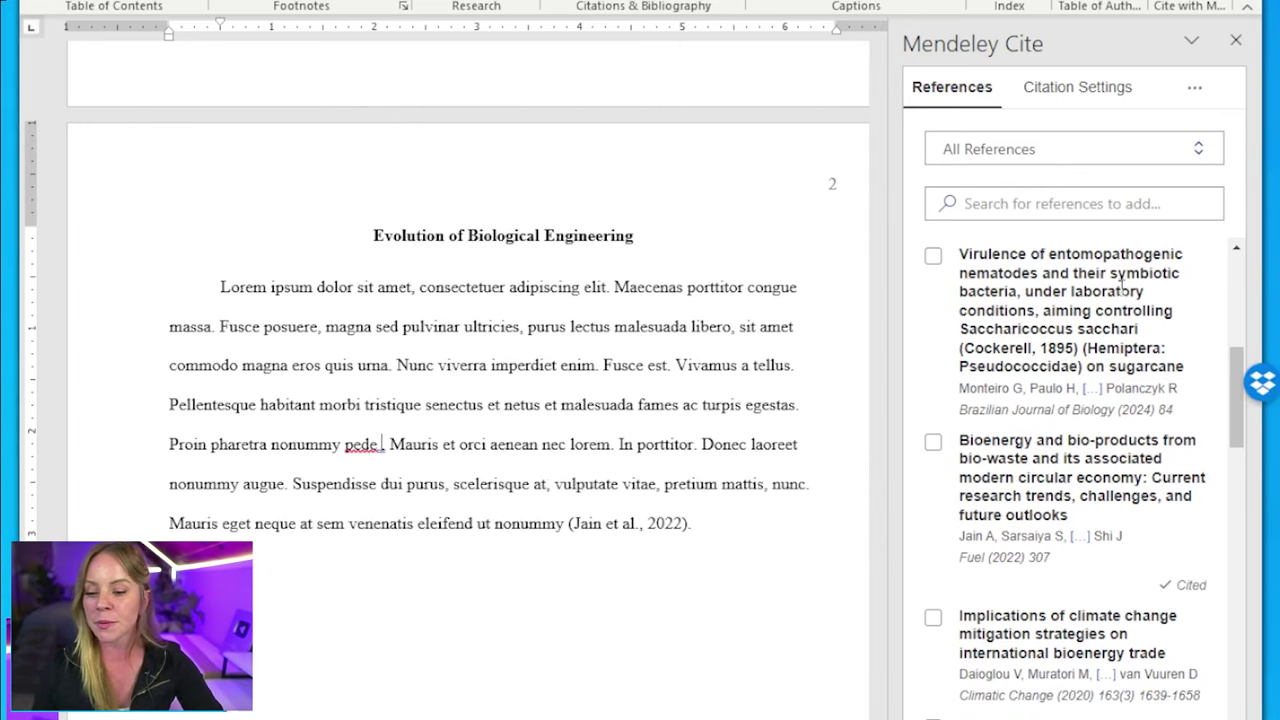
{"action": "scroll", "coordinate": [1167, 498], "scroll_direction": "down", "scroll_amount": 8}
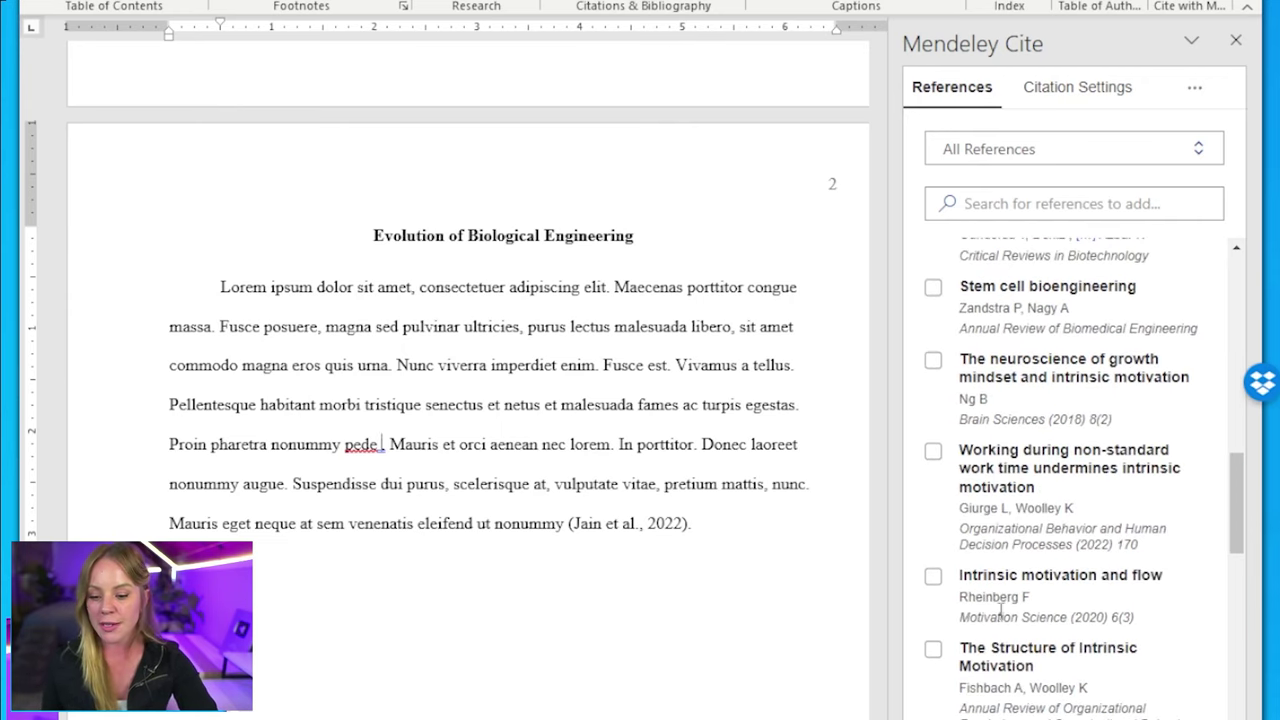
{"action": "scroll", "coordinate": [960, 670], "scroll_direction": "down", "scroll_amount": 5}
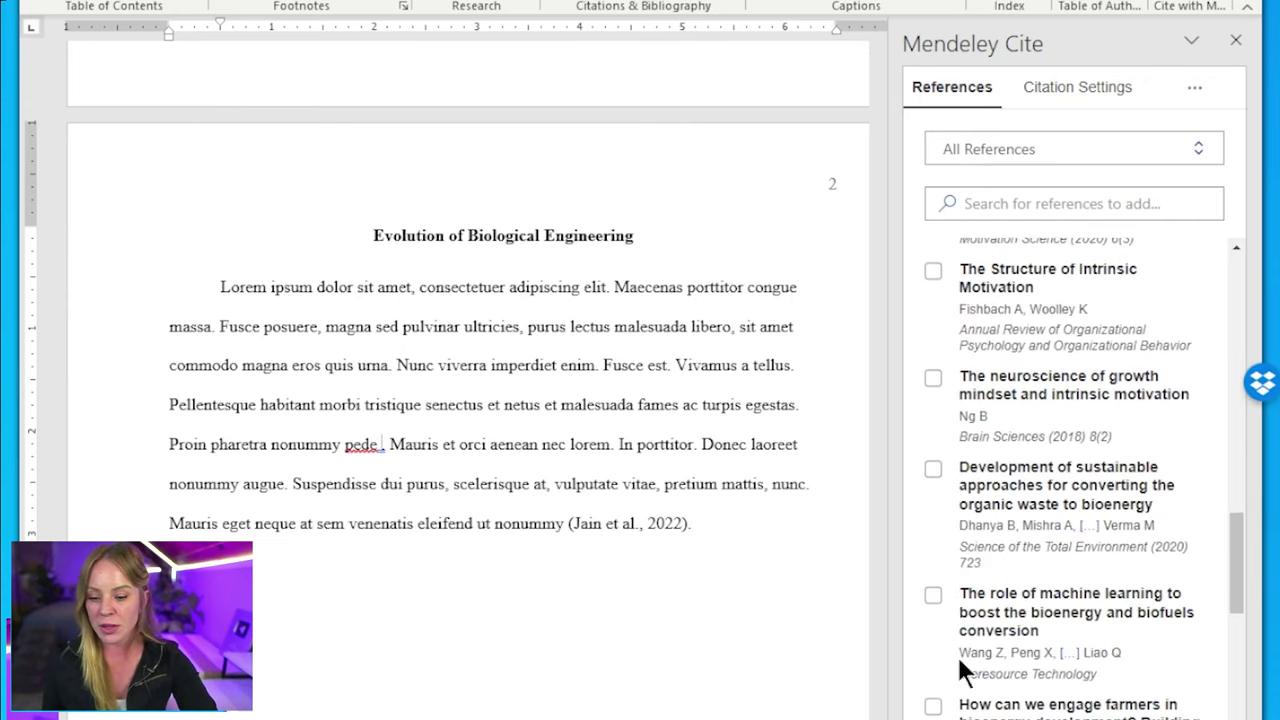
{"action": "left_click", "coordinate": [934, 469]}
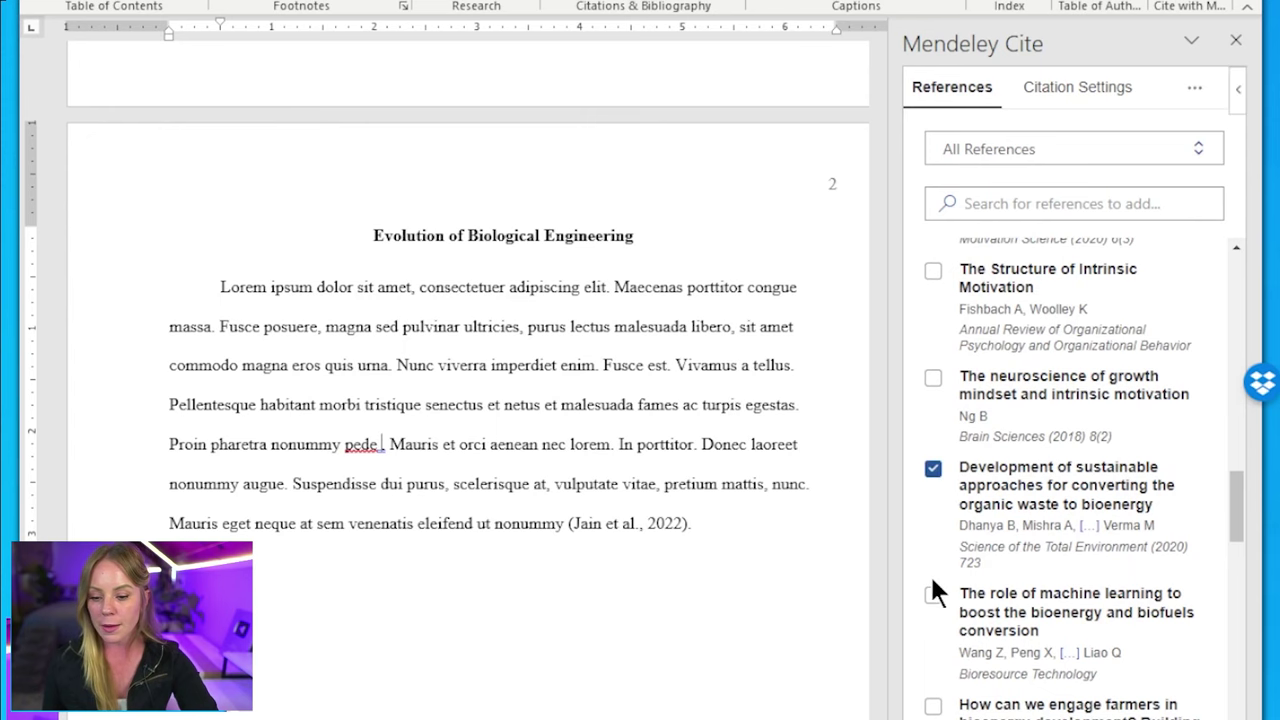
{"action": "left_click", "coordinate": [933, 595]}
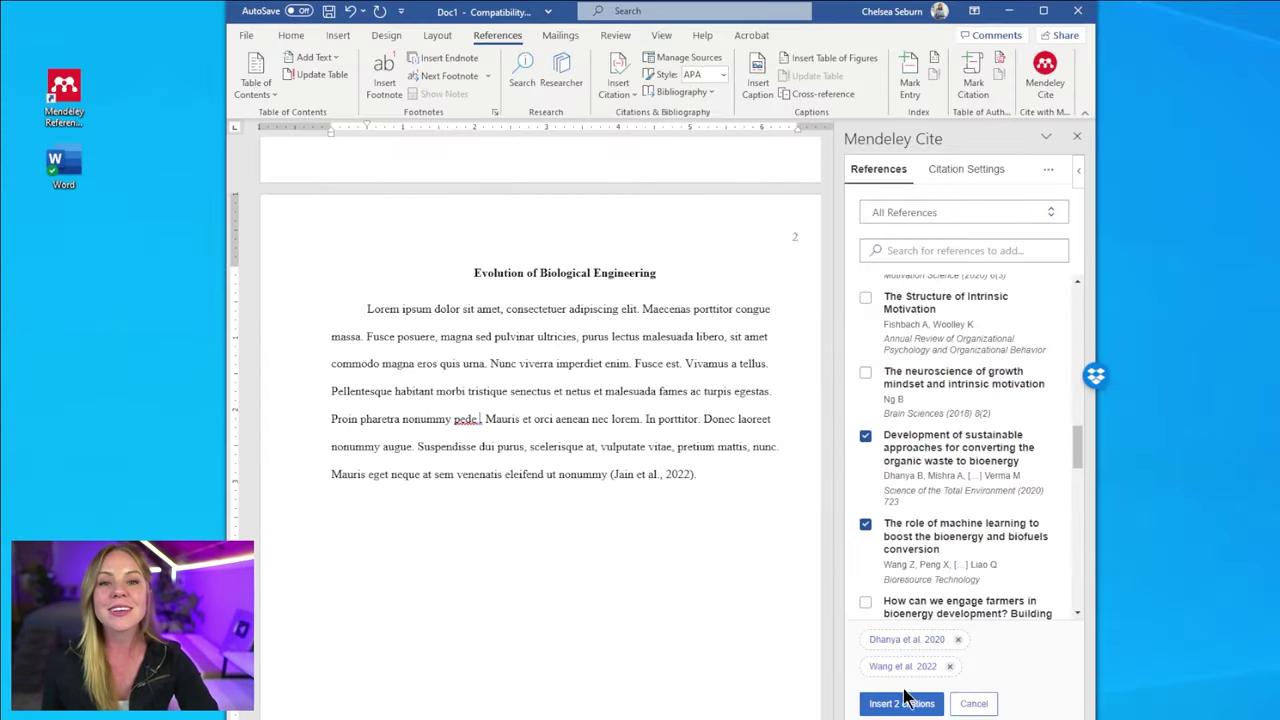
{"action": "left_click", "coordinate": [905, 703]}
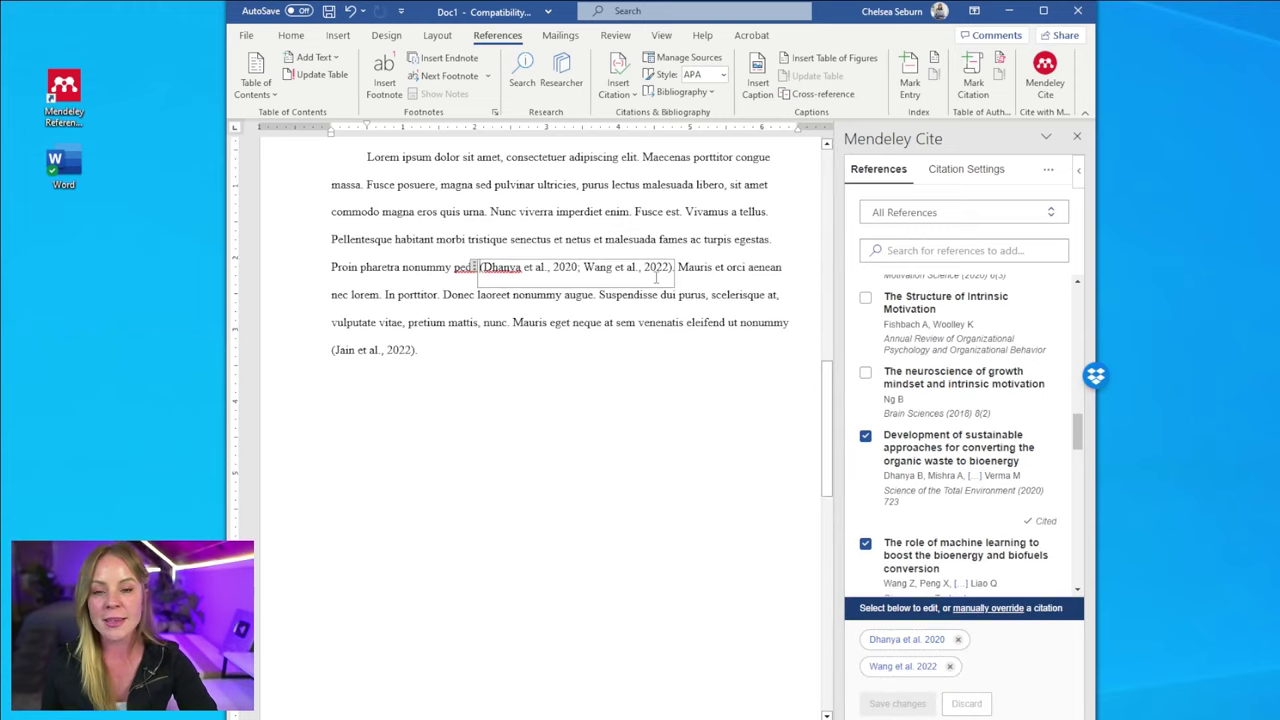
{"action": "left_click", "coordinate": [735, 322]}
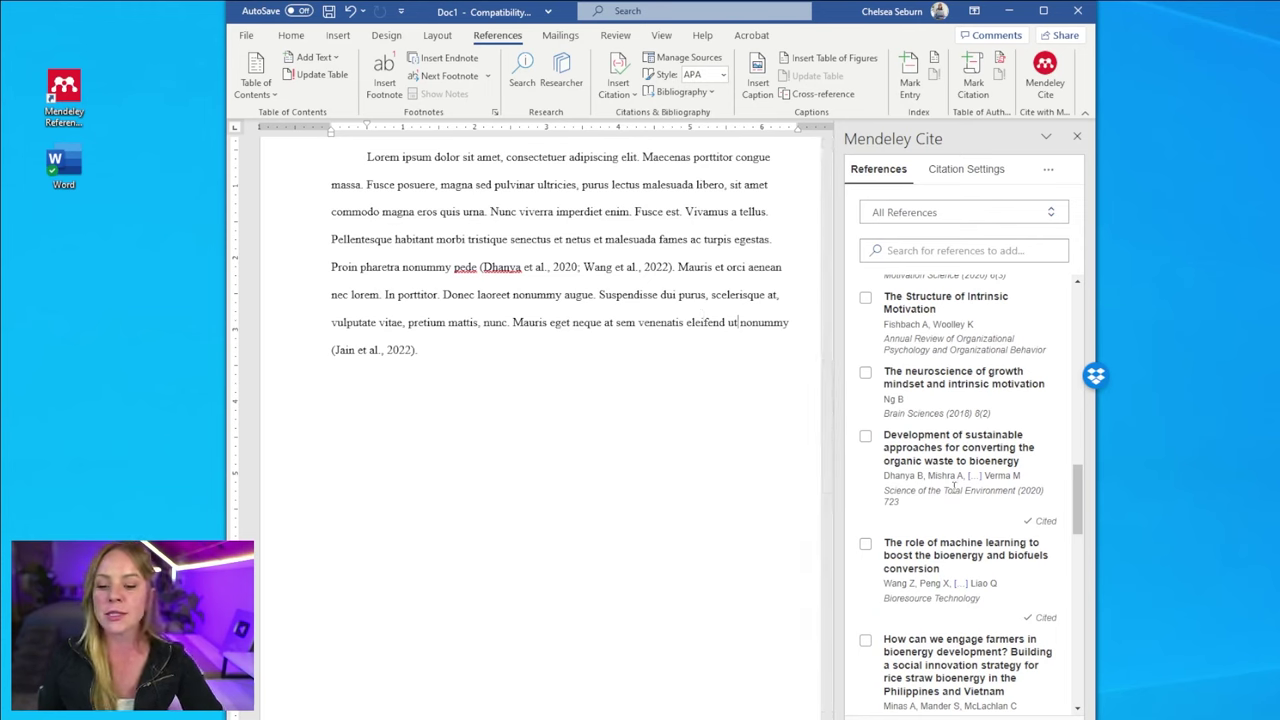
{"action": "scroll", "coordinate": [950, 490], "scroll_direction": "down", "scroll_amount": 1}
{"action": "scroll", "coordinate": [949, 490], "scroll_direction": "down", "scroll_amount": 3}
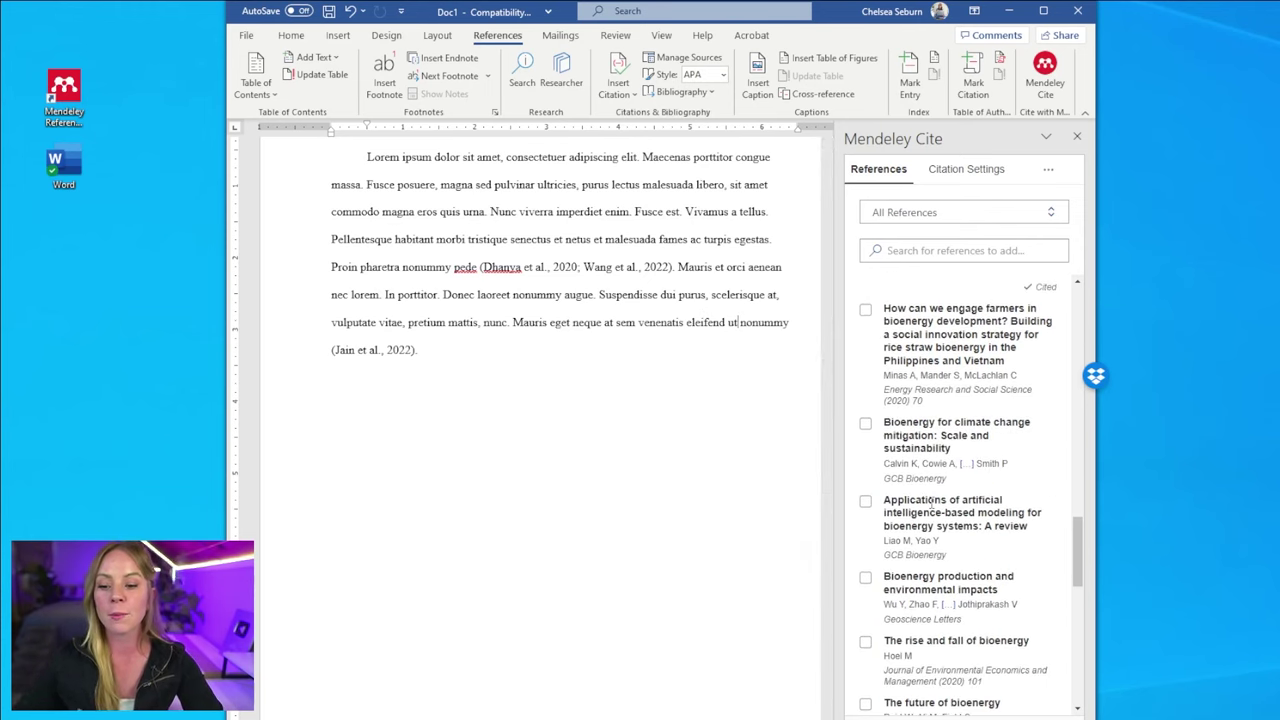
{"action": "left_click", "coordinate": [865, 427]}
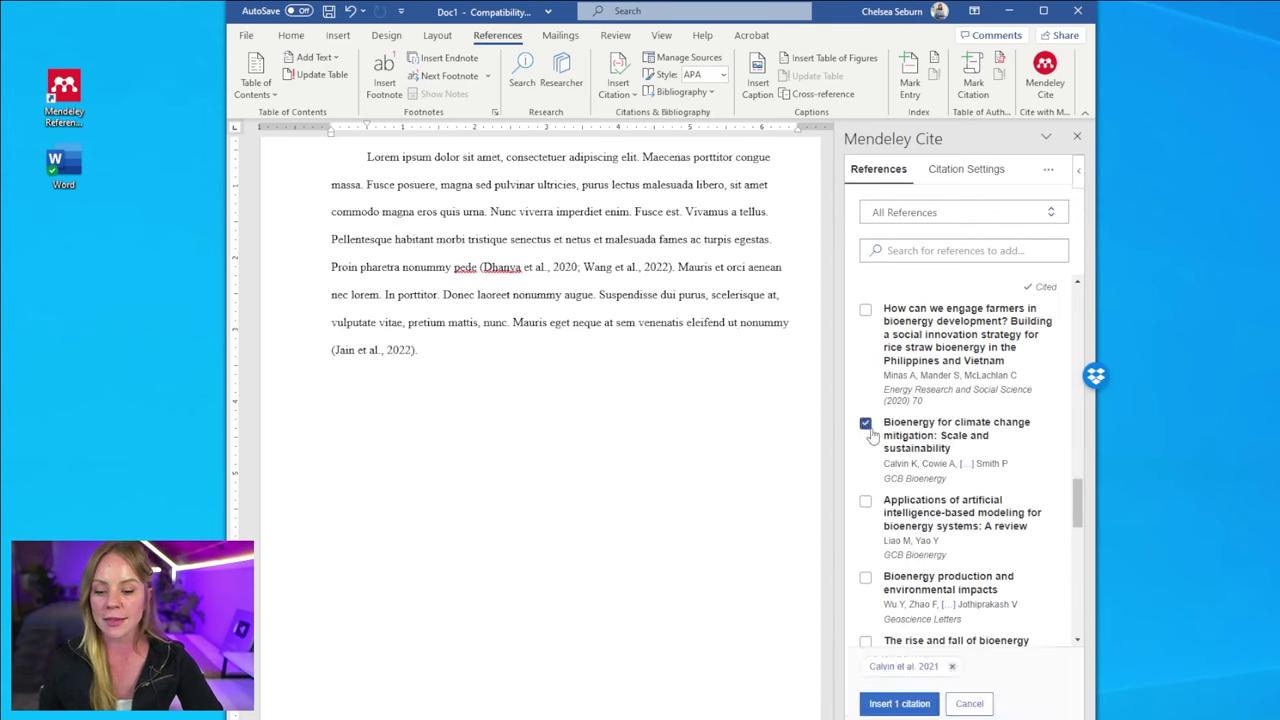
{"action": "left_click", "coordinate": [905, 667]}
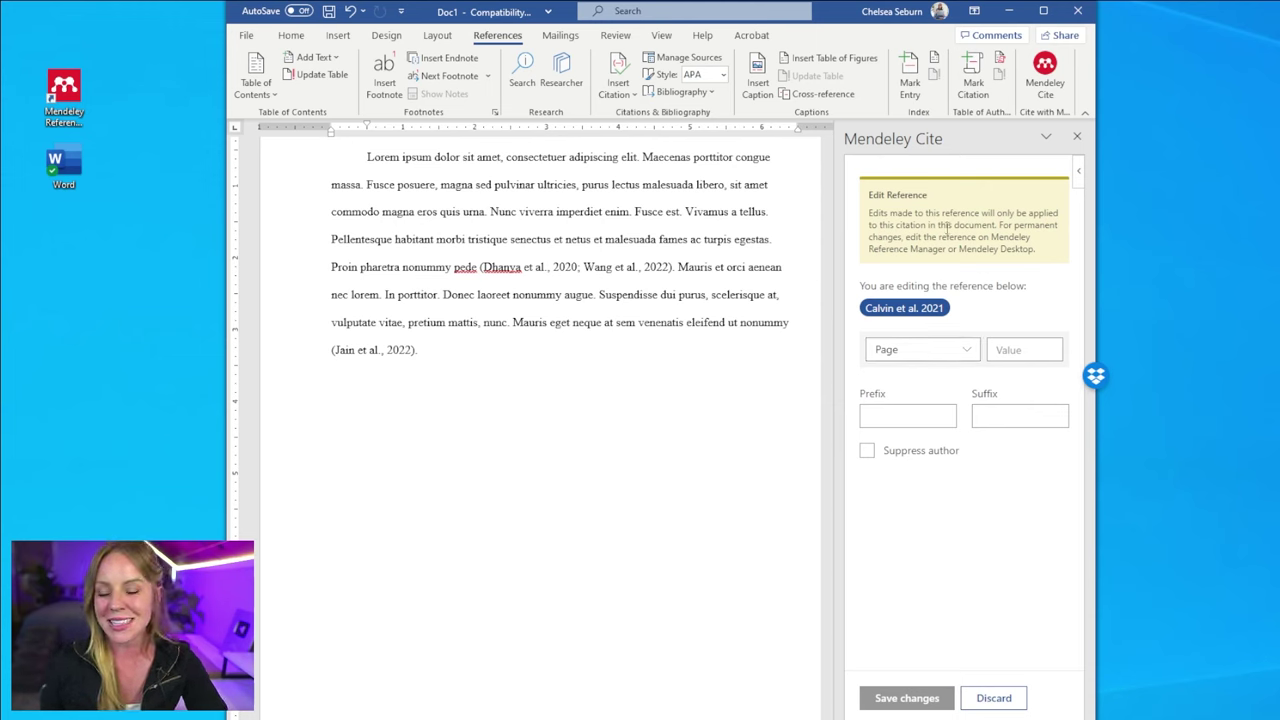
{"action": "left_click", "coordinate": [972, 698]}
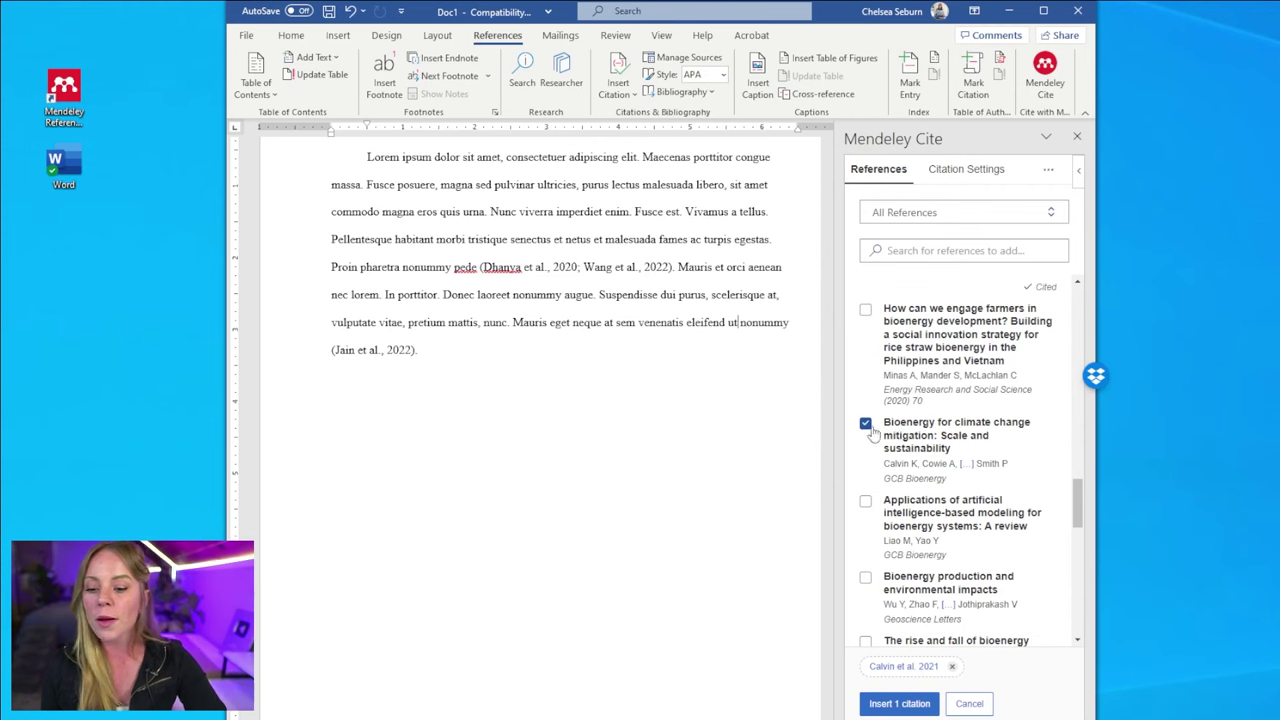
{"action": "left_click", "coordinate": [866, 424]}
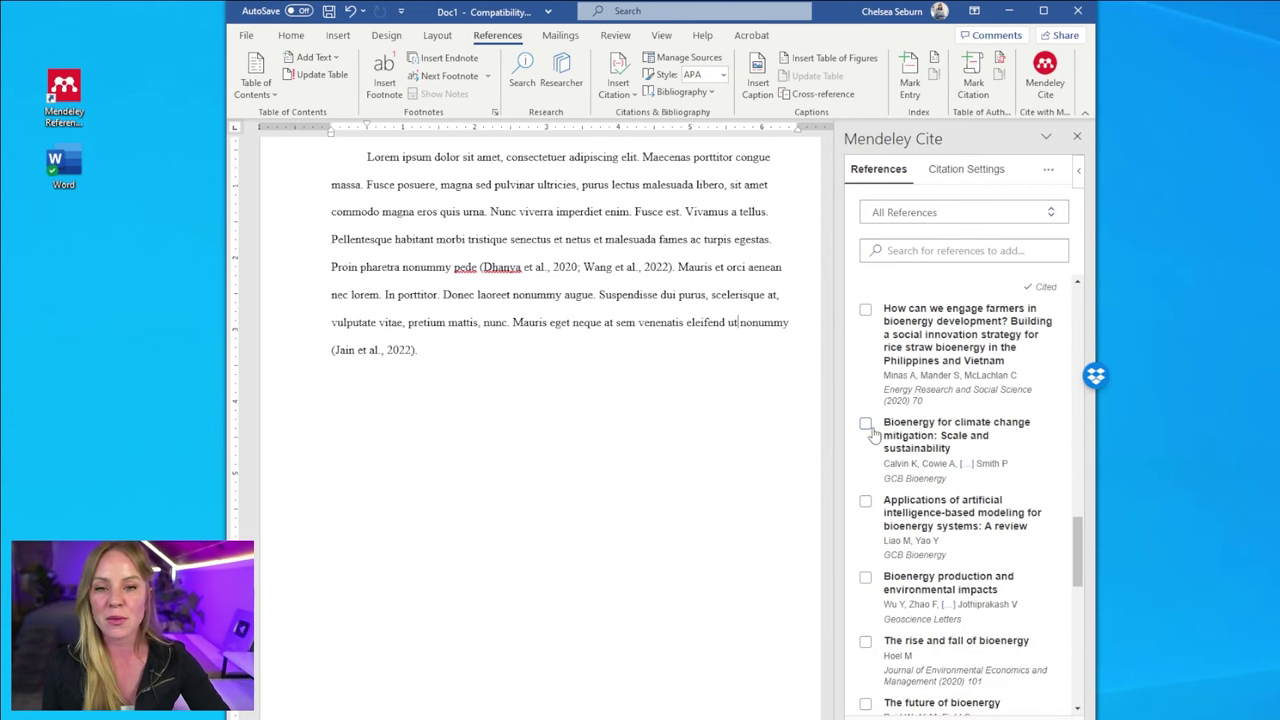
- Search the Mendeley Cite library for 'bioenergy production', ticking then unticking the matching paper
{"action": "scroll", "coordinate": [943, 418], "scroll_direction": "down", "scroll_amount": 10}
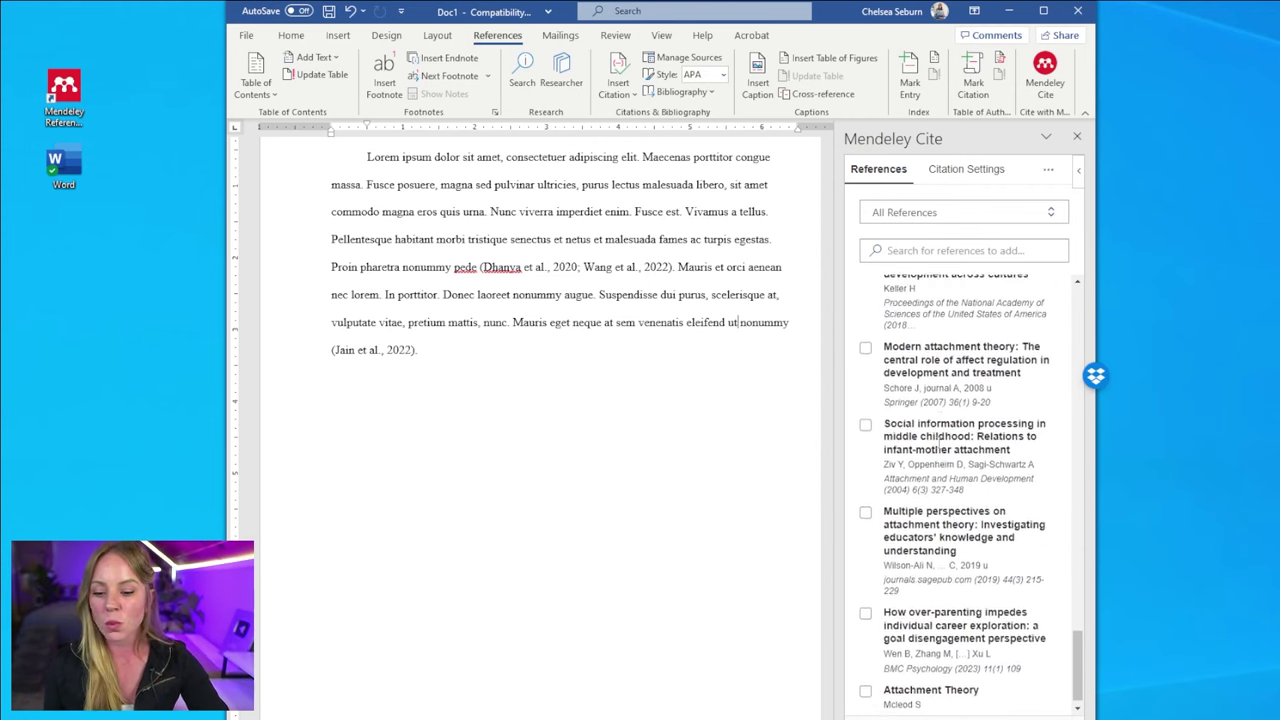
{"action": "scroll", "coordinate": [937, 425], "scroll_direction": "up", "scroll_amount": 15}
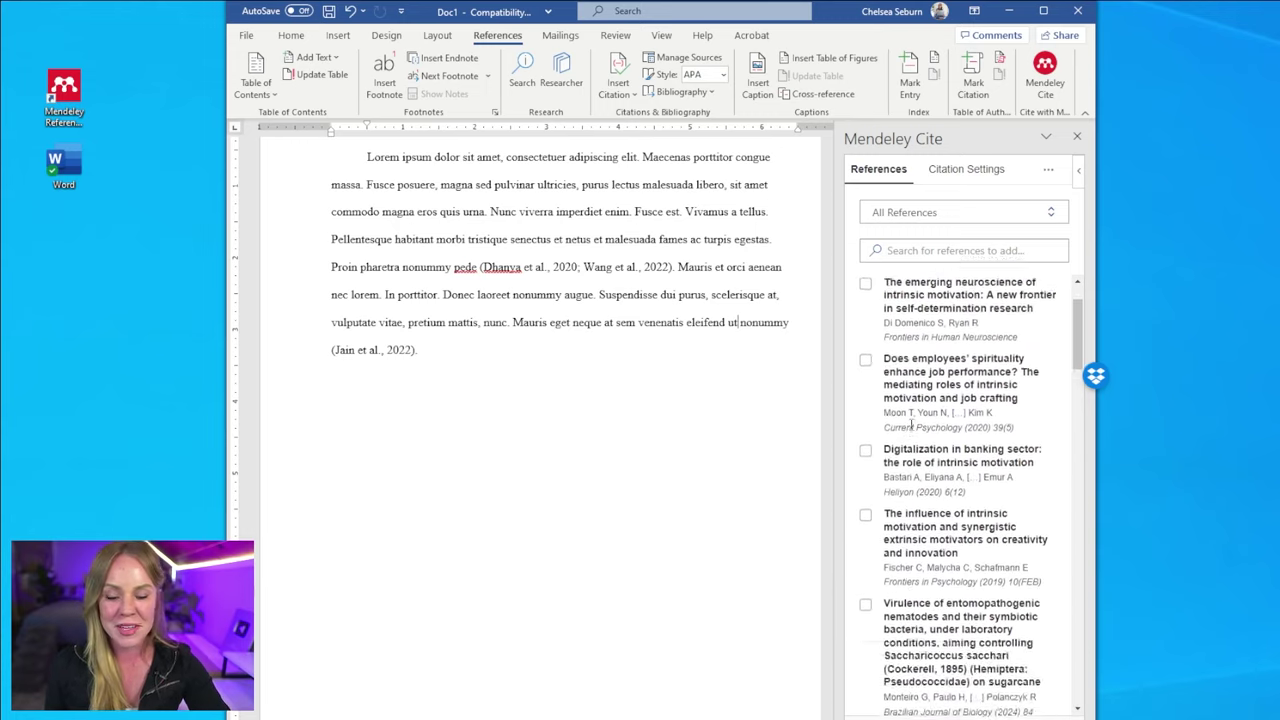
{"action": "left_click", "coordinate": [1045, 250]}
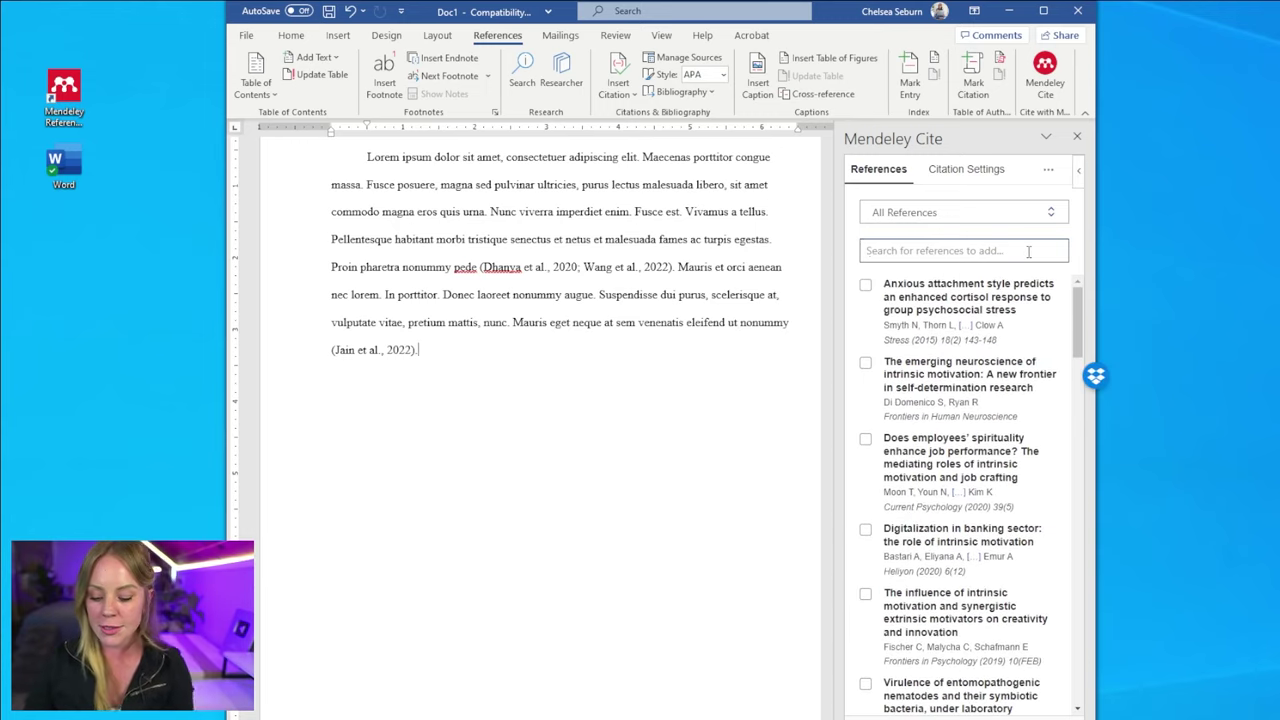
{"action": "type", "text": "bioenergy pr"}
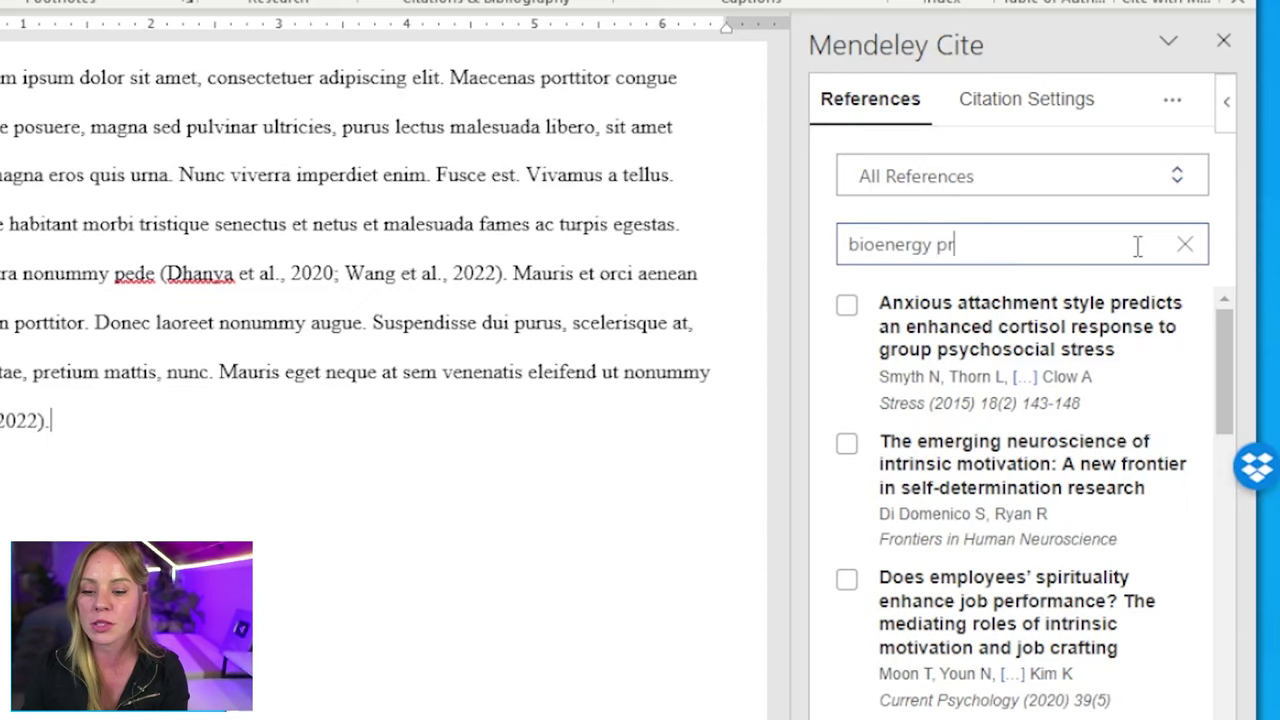
{"action": "type", "text": "oduction"}
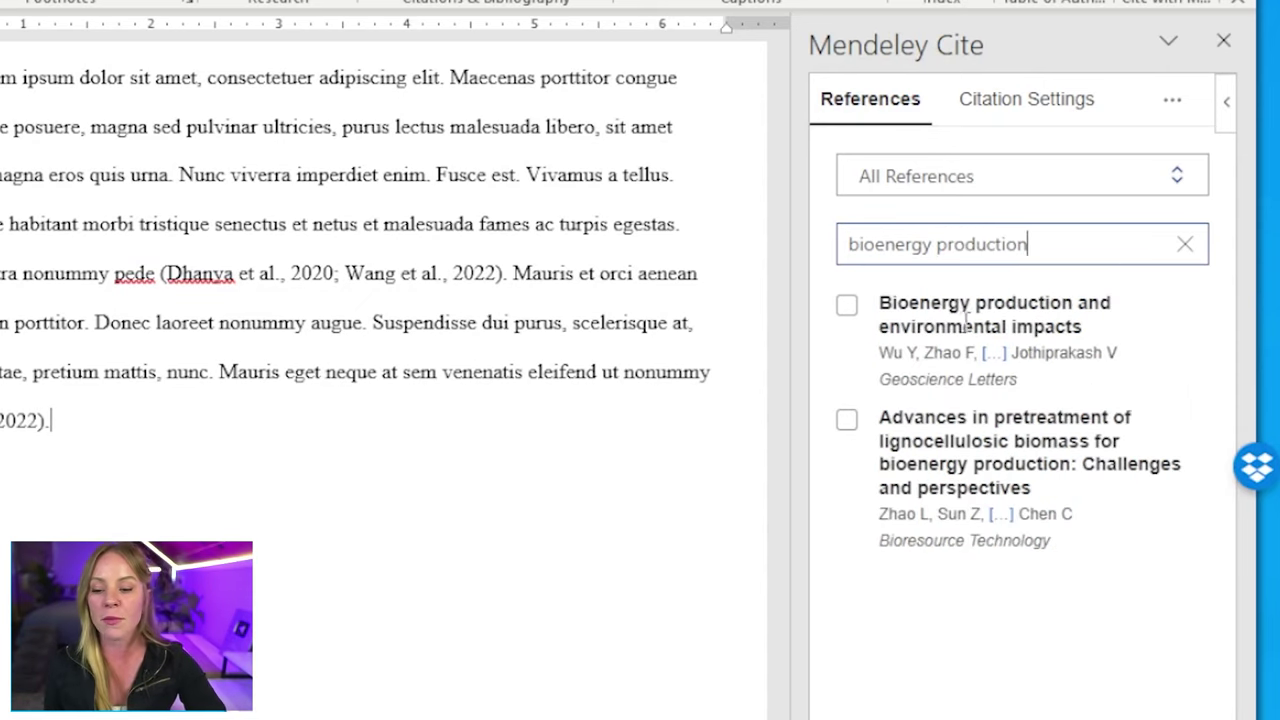
{"action": "left_click", "coordinate": [848, 308]}
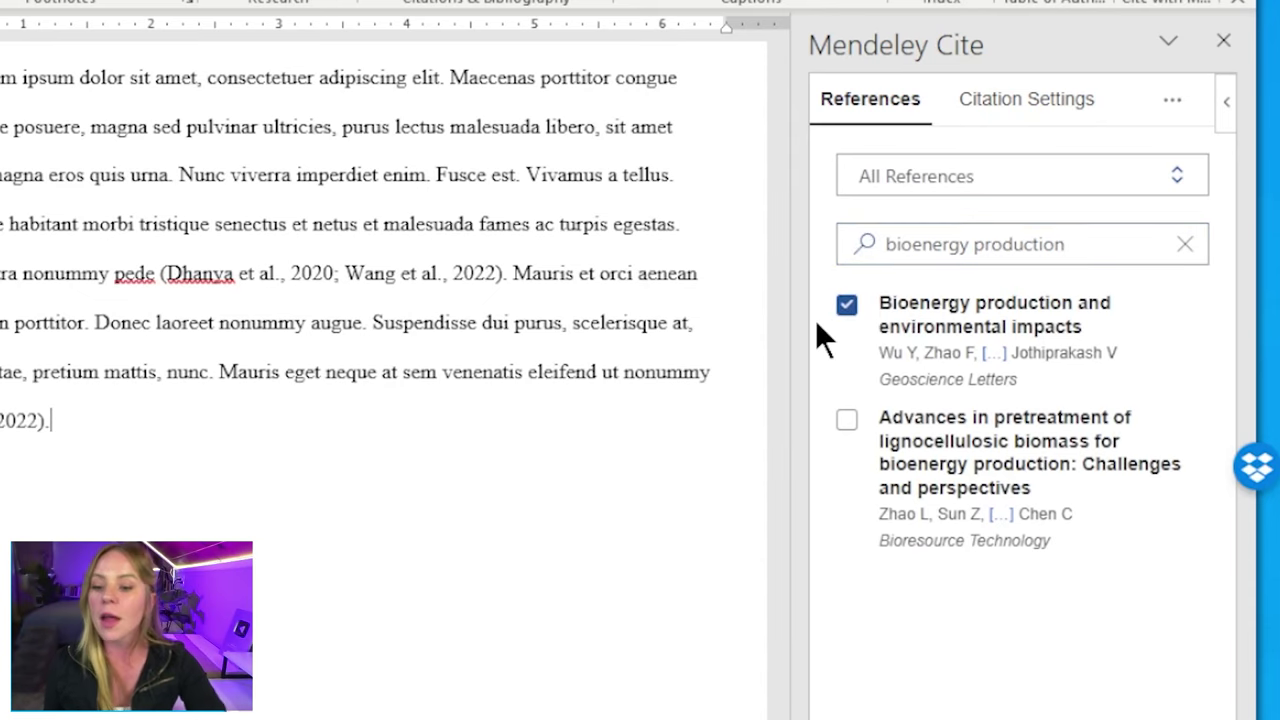
{"action": "left_click", "coordinate": [848, 306]}
- Trim the search to 'bioenergy', review the matching references, then clear the search
{"action": "left_click", "coordinate": [1063, 244]}
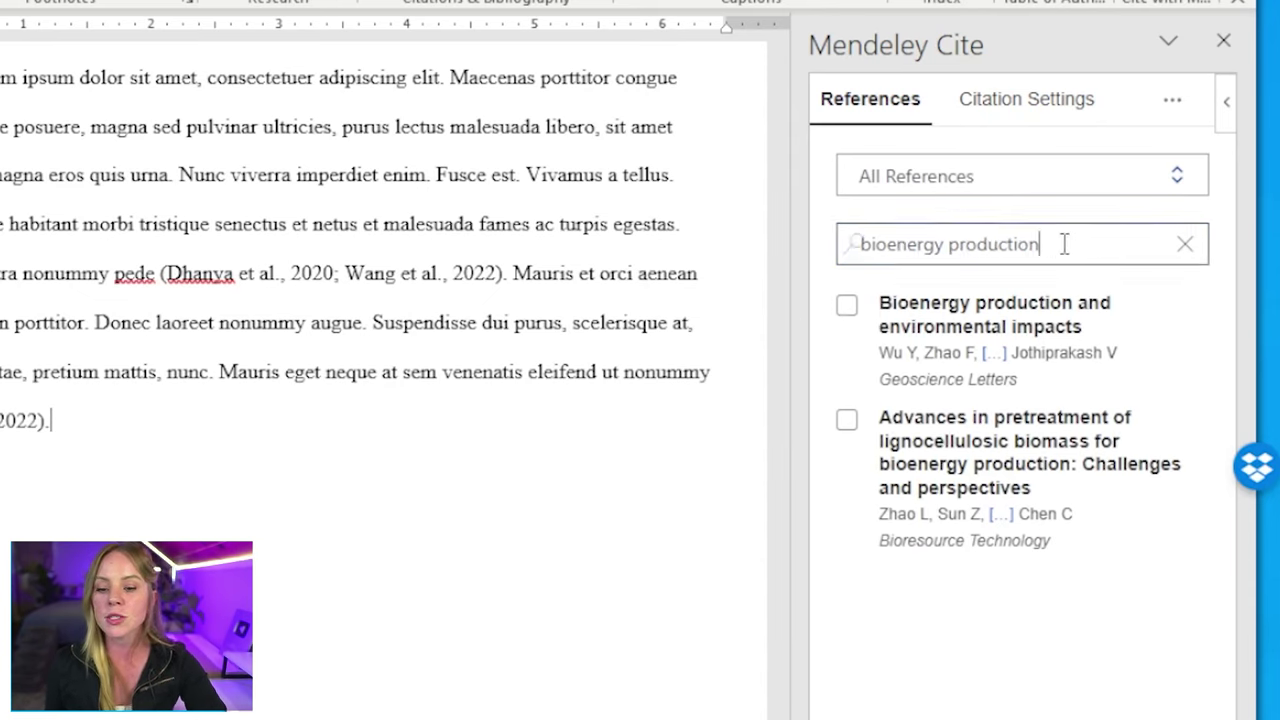
{"action": "left_click_drag", "start_coordinate": [1063, 244], "coordinate": [947, 254]}
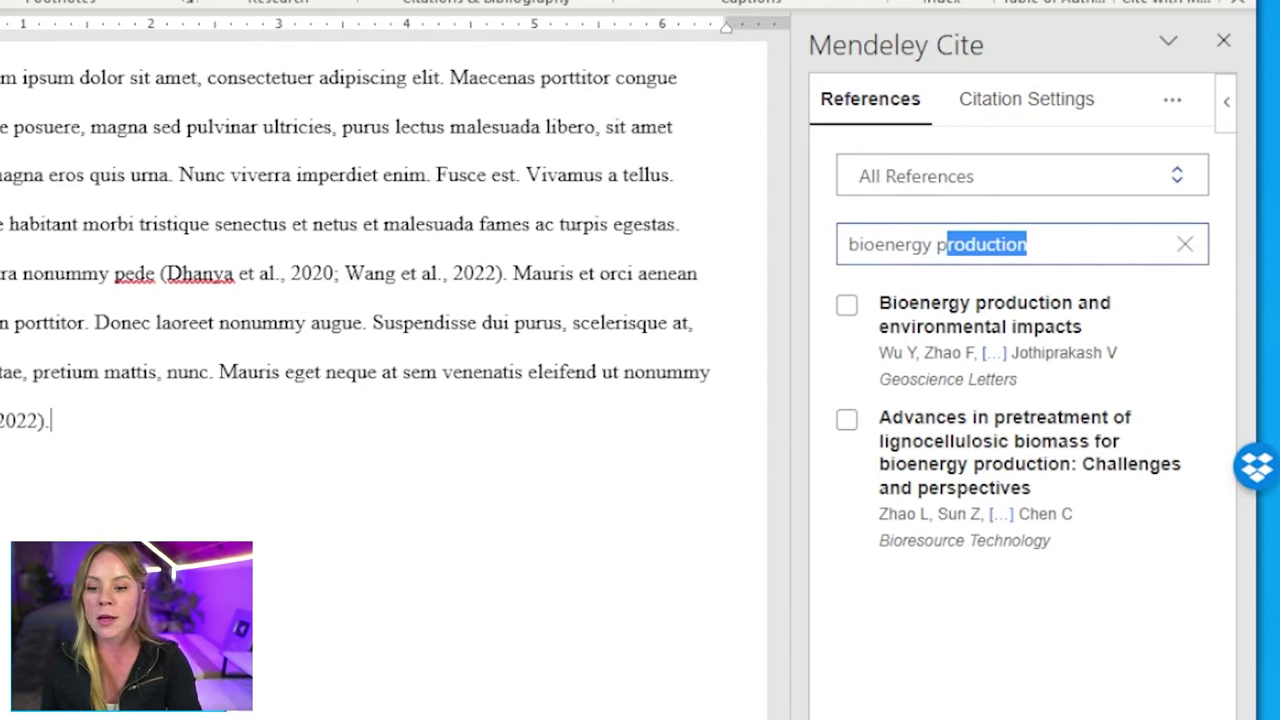
{"action": "key", "text": "BackSpace"}
{"action": "key", "text": "BackSpace"}
{"action": "key", "text": "BackSpace"}
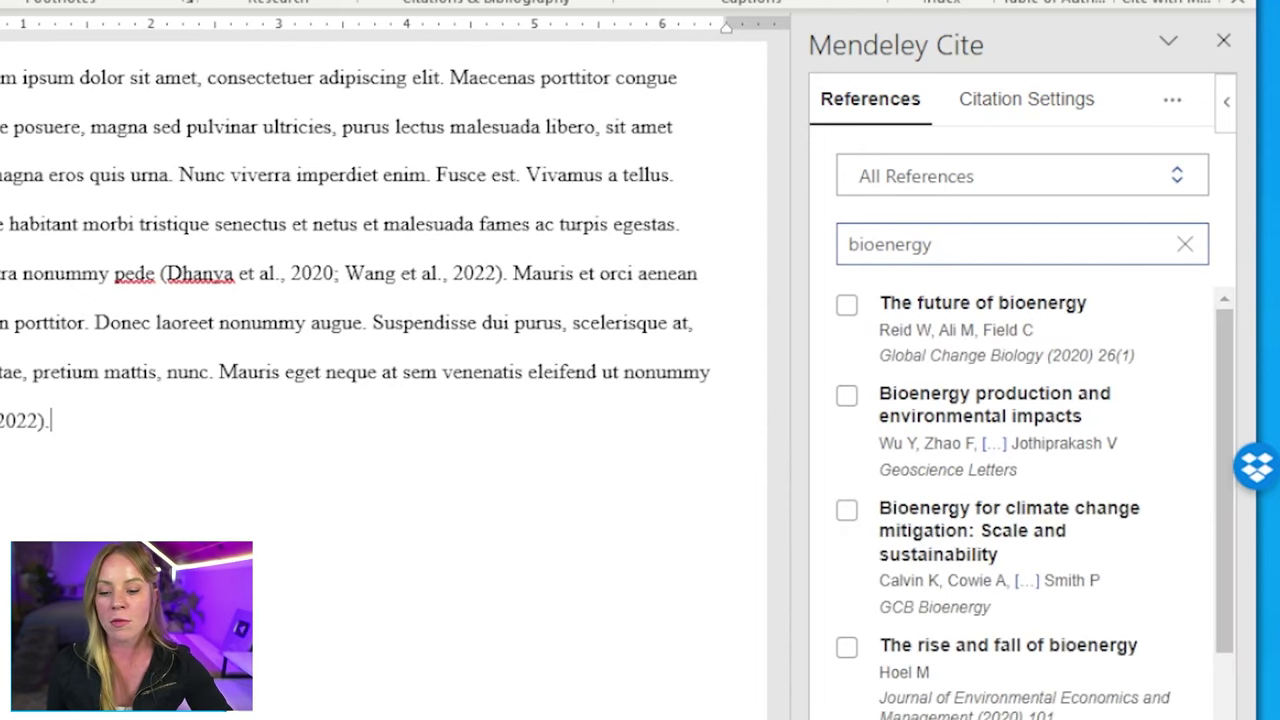
{"action": "scroll", "coordinate": [1134, 434], "scroll_direction": "down", "scroll_amount": 8}
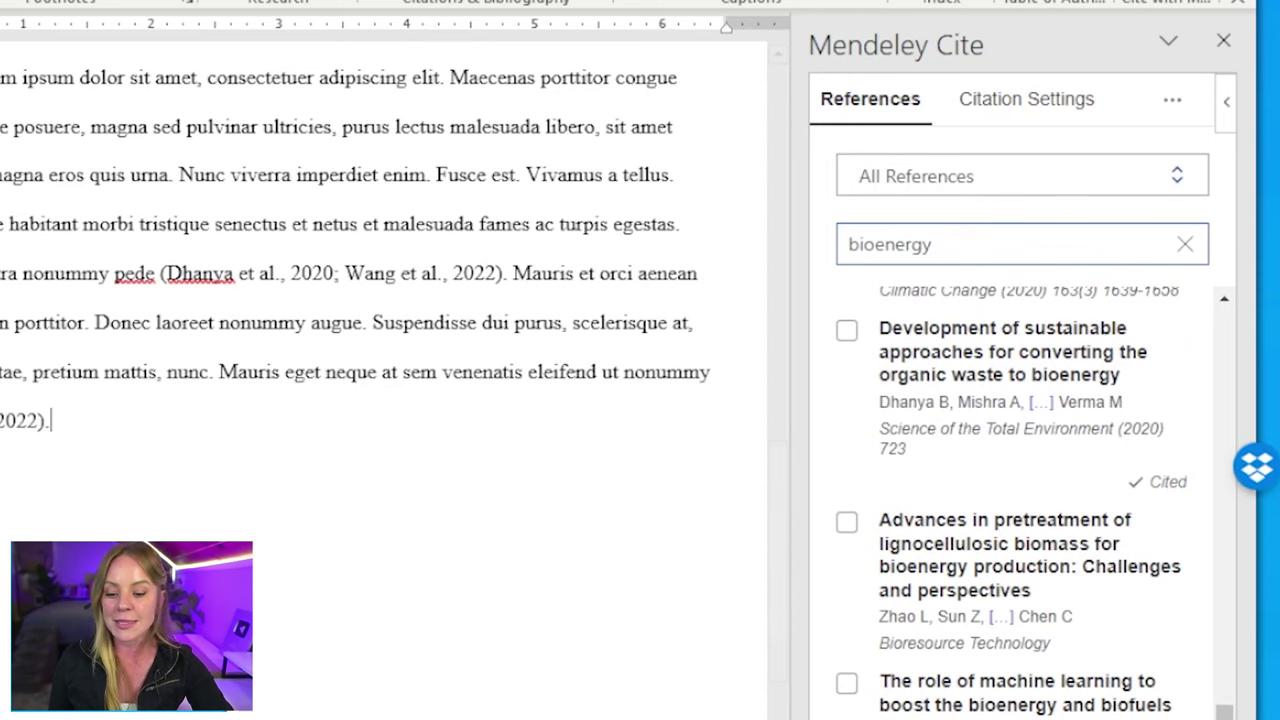
{"action": "scroll", "coordinate": [1020, 500], "scroll_direction": "up", "scroll_amount": 8}
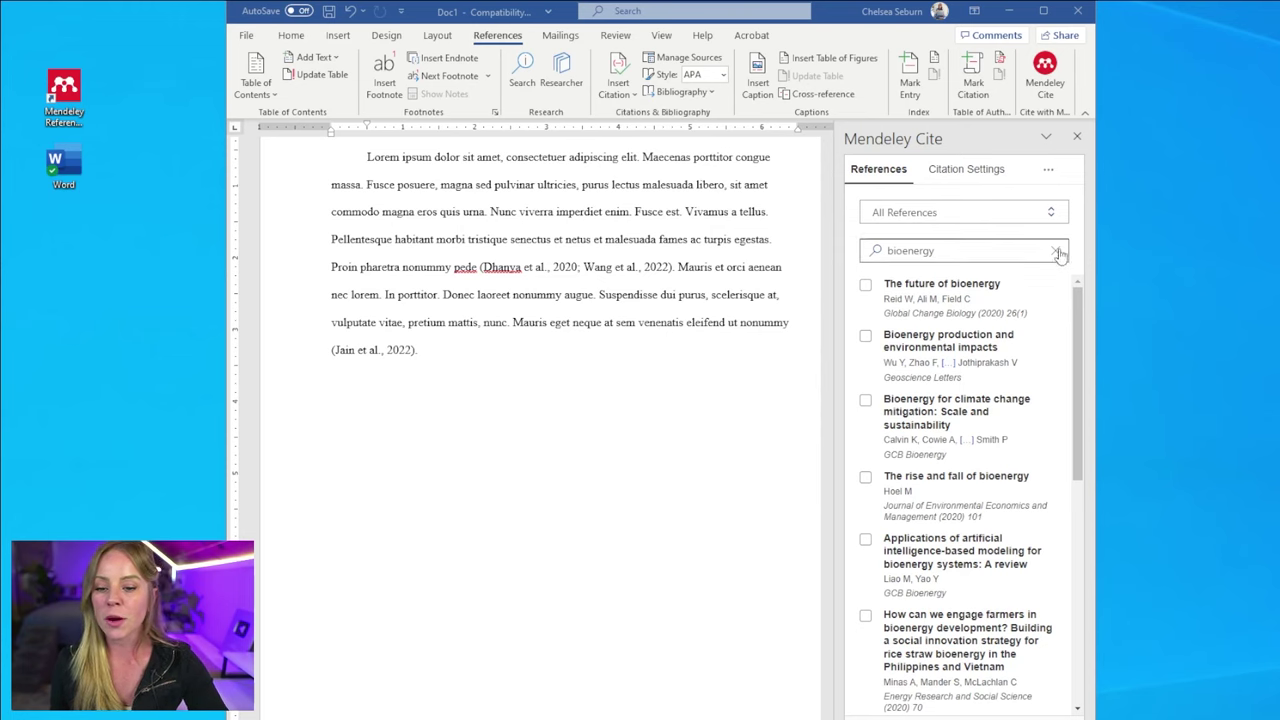
{"action": "left_click", "coordinate": [1055, 250]}
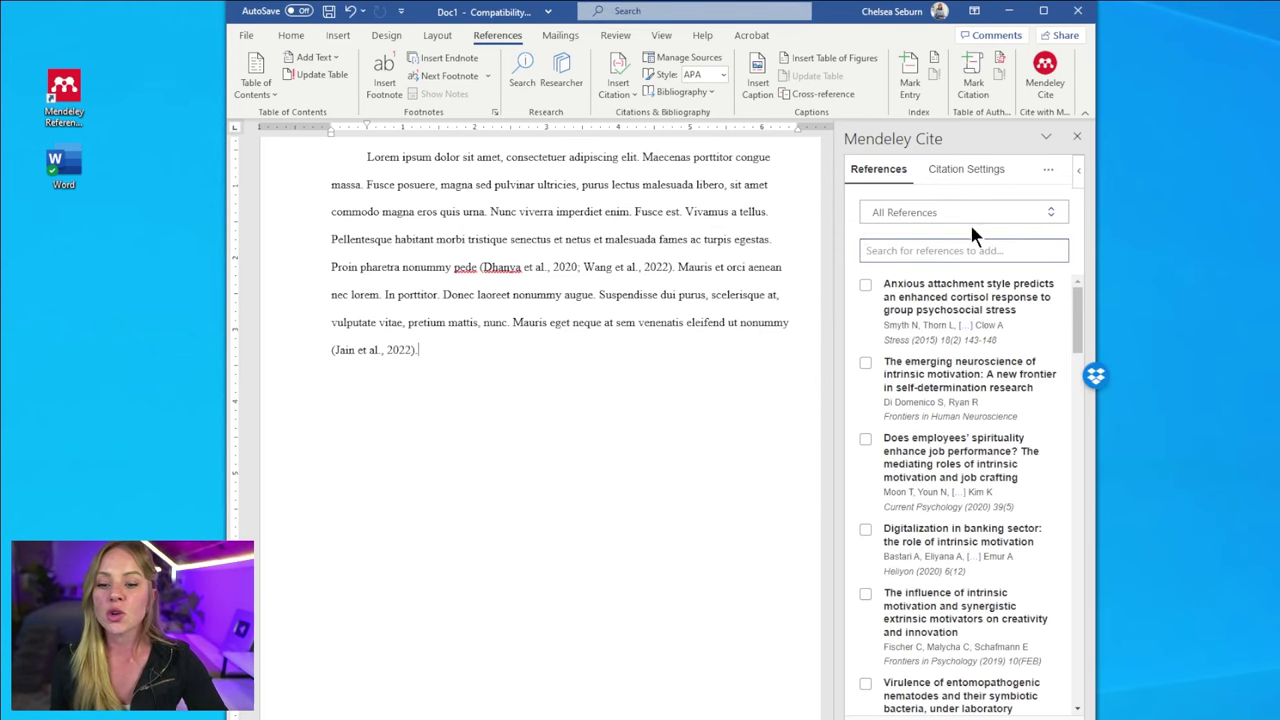
- Switch the Mendeley Cite list from All References to the Bioengineering collection and browse it
{"action": "left_click", "coordinate": [1051, 213]}
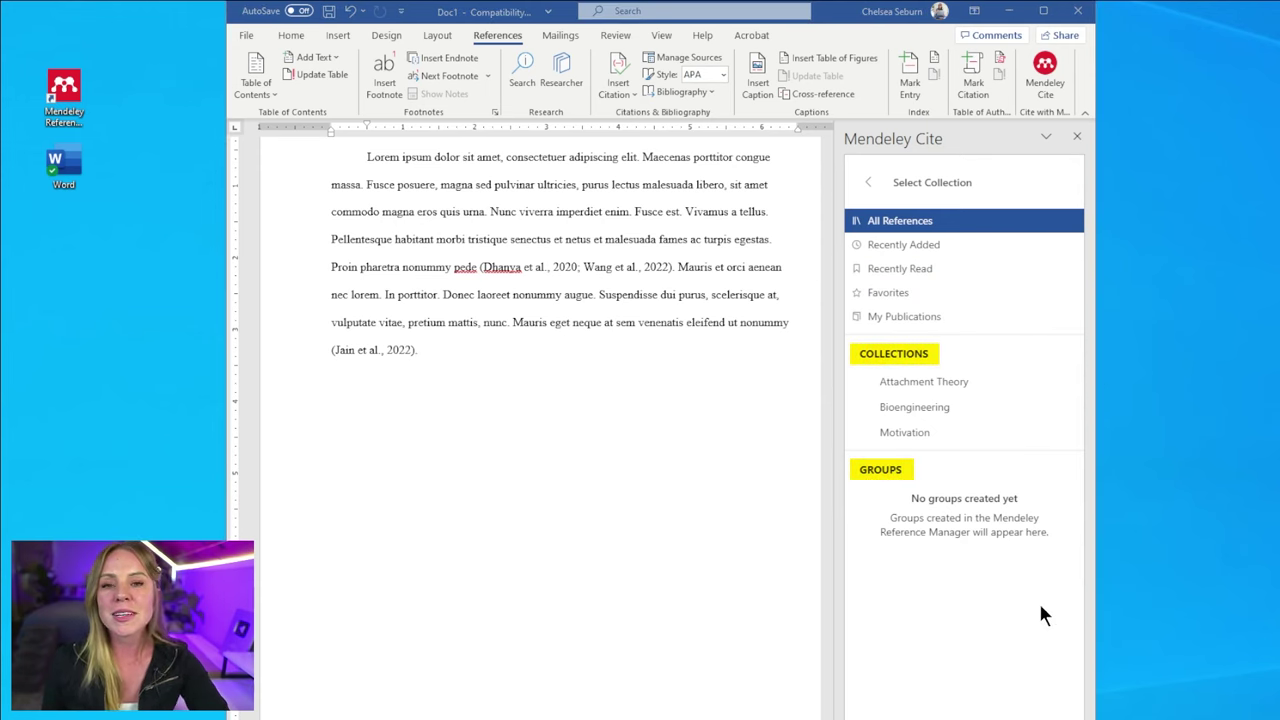
{"action": "left_click", "coordinate": [1033, 414]}
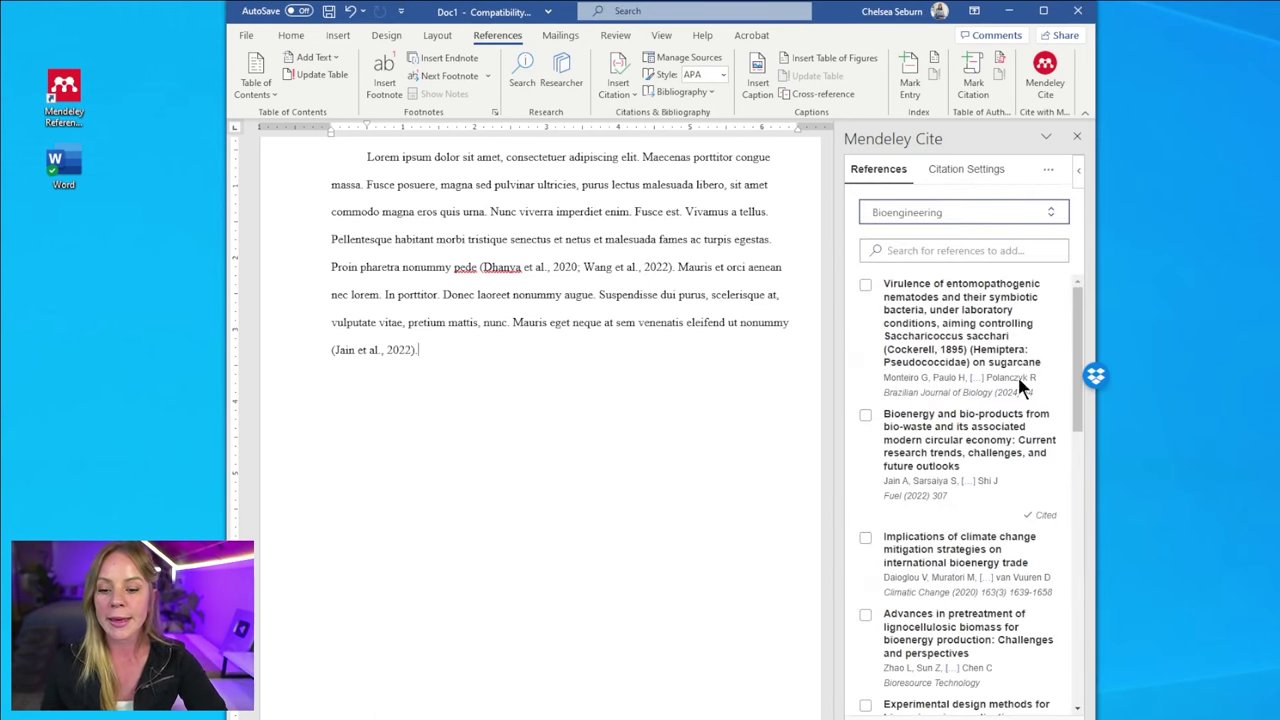
{"action": "scroll", "coordinate": [937, 530], "scroll_direction": "down", "scroll_amount": 8}
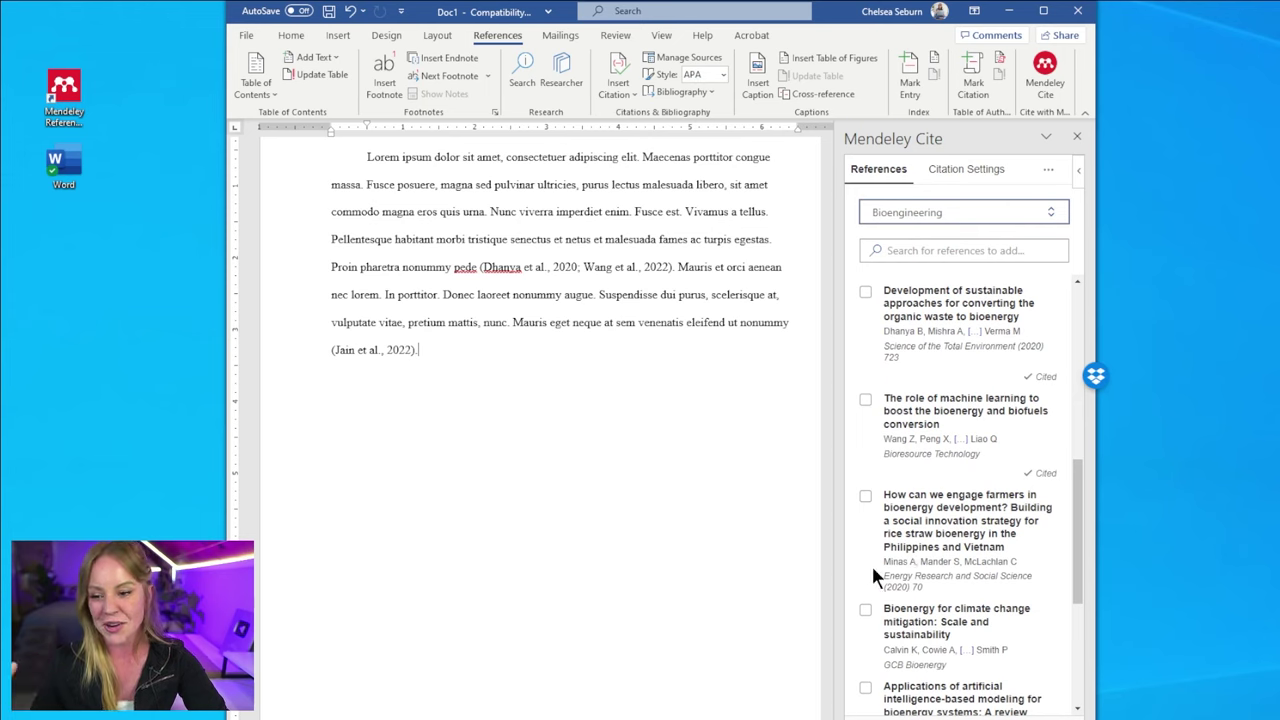
{"action": "scroll", "coordinate": [952, 545], "scroll_direction": "down", "scroll_amount": 5}
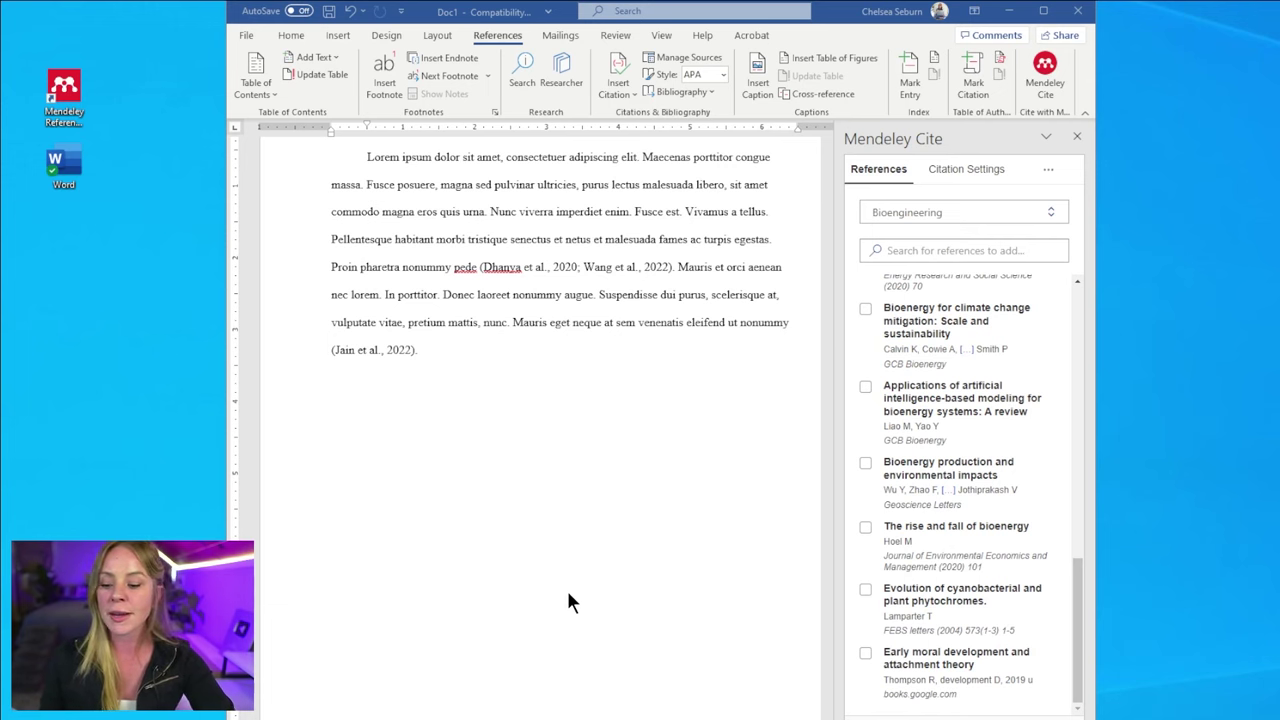
{"action": "key", "text": "alt+Tab"}
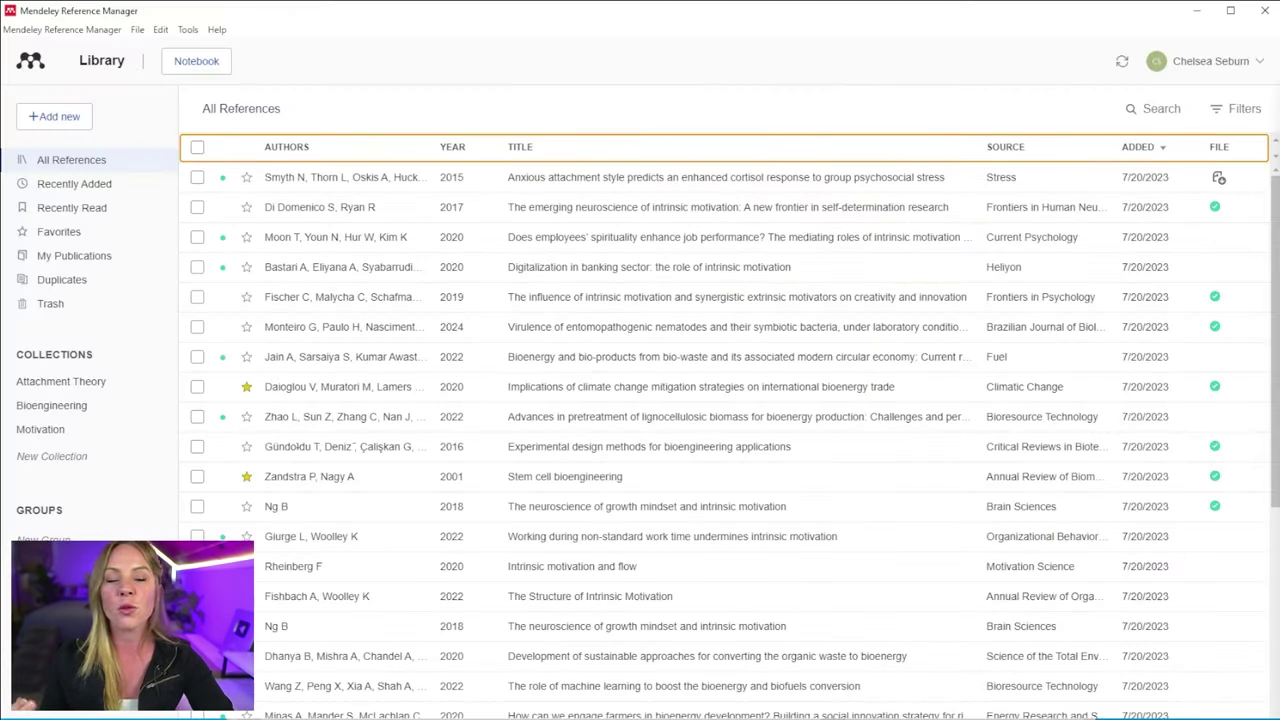
- Show the Bioengineering collection's 15 references in Mendeley Reference Manager
{"action": "left_click", "coordinate": [76, 458]}
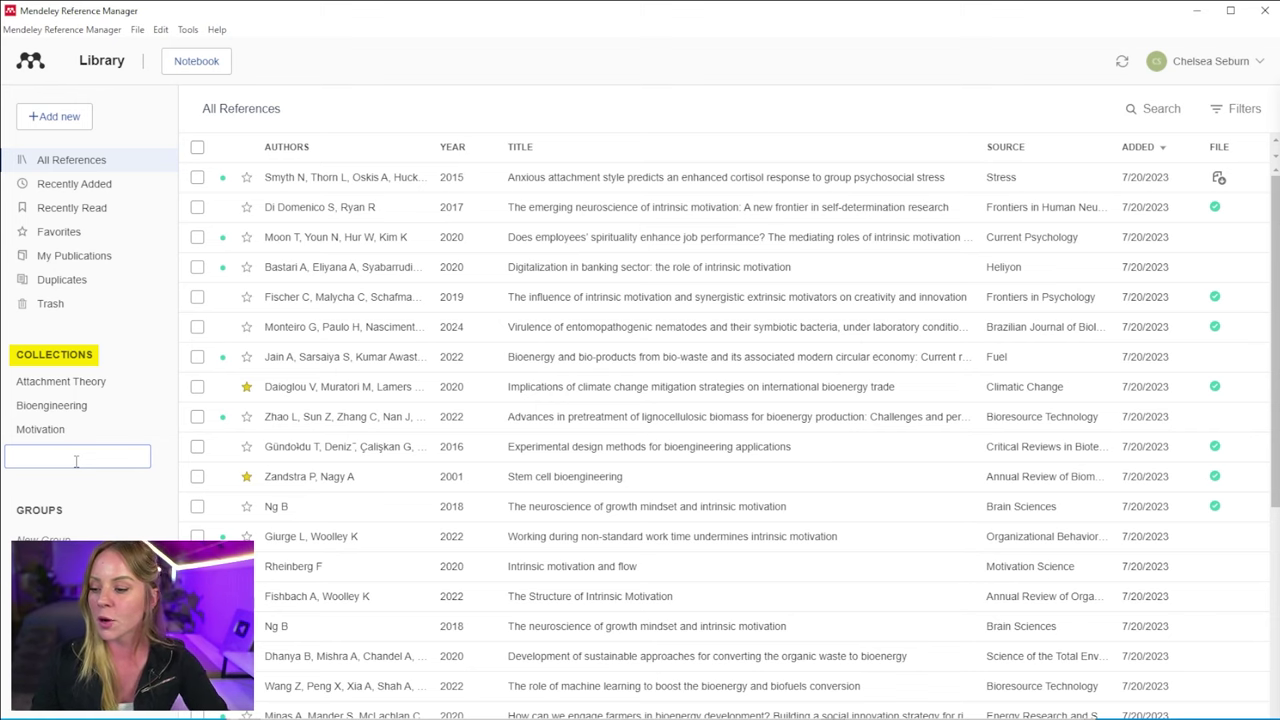
{"action": "left_click", "coordinate": [118, 410]}
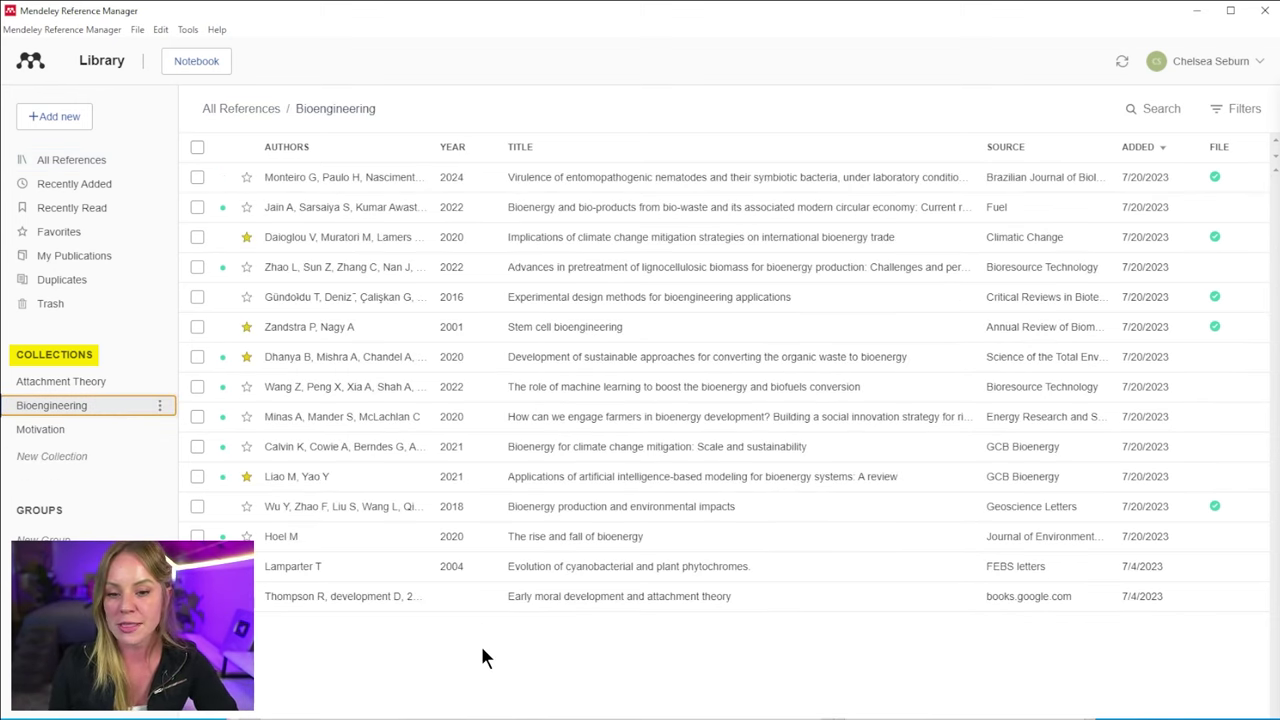
- Back in Word, browse the Mendeley Cite list, ticking and unticking Jain 2022 without inserting
{"action": "left_click", "coordinate": [1196, 11]}
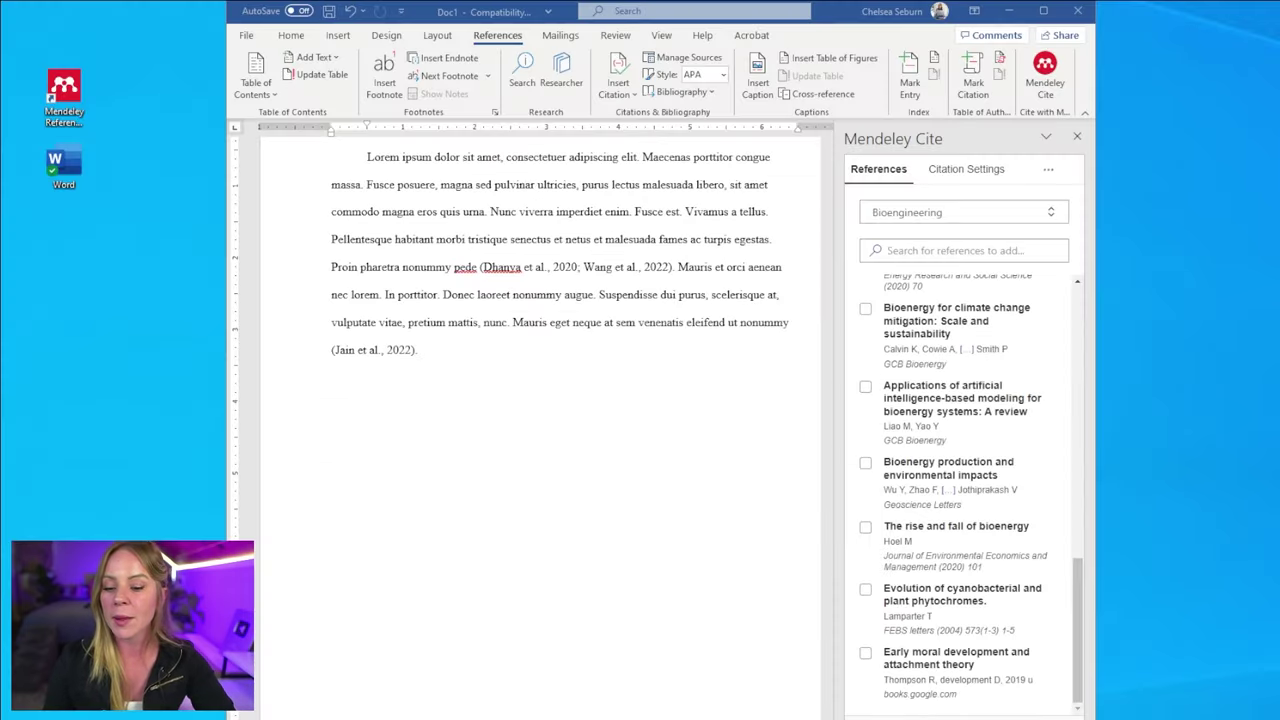
{"action": "scroll", "coordinate": [963, 613], "scroll_direction": "up", "scroll_amount": 10}
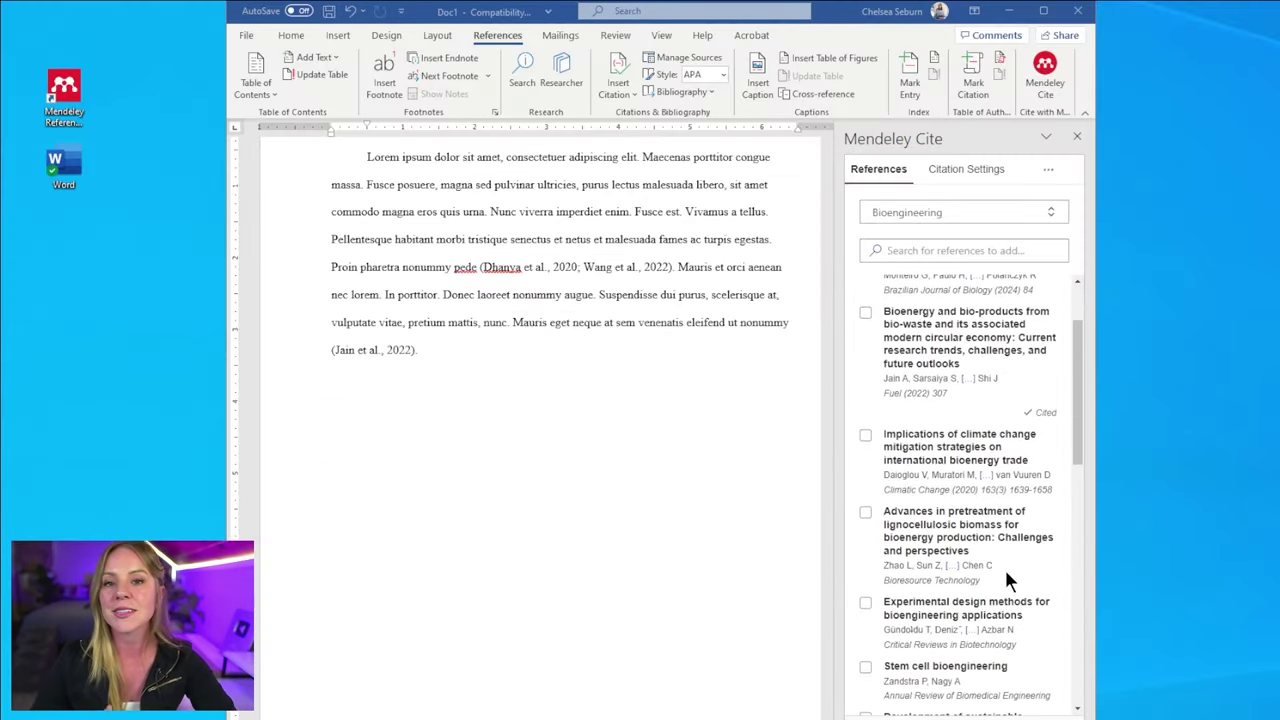
{"action": "scroll", "coordinate": [1008, 560], "scroll_direction": "up", "scroll_amount": 1}
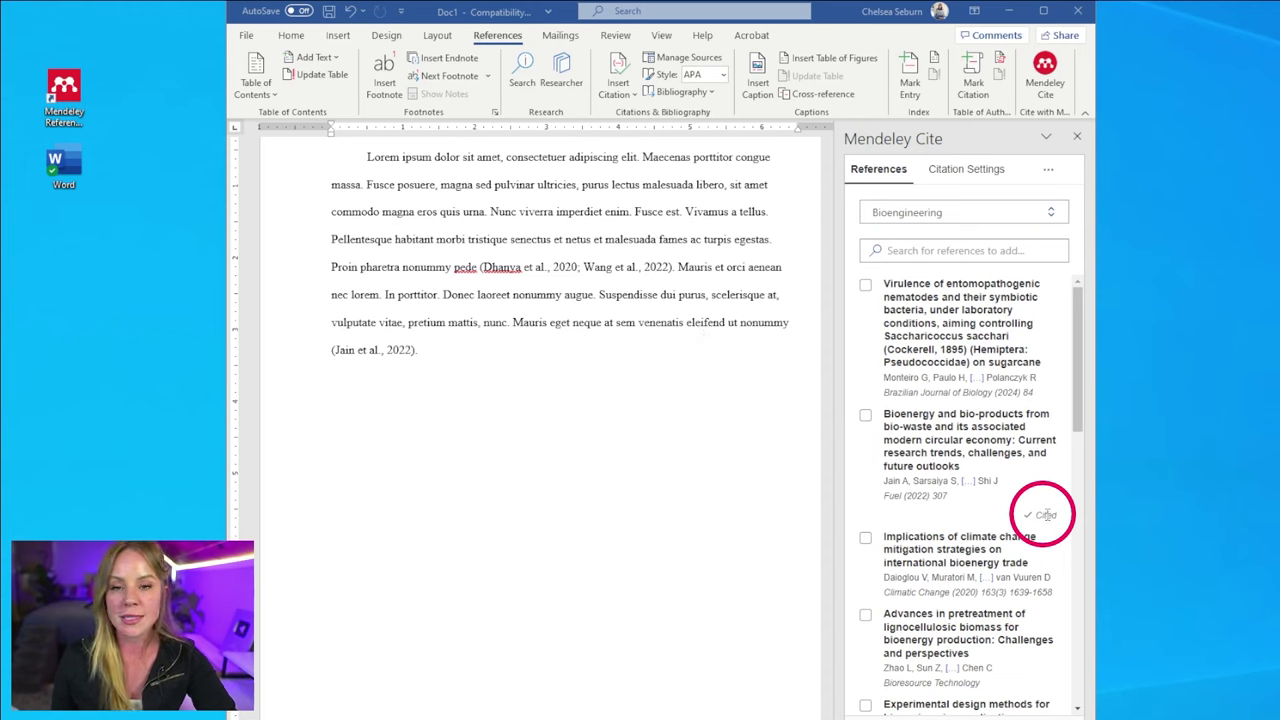
{"action": "left_click", "coordinate": [866, 415]}
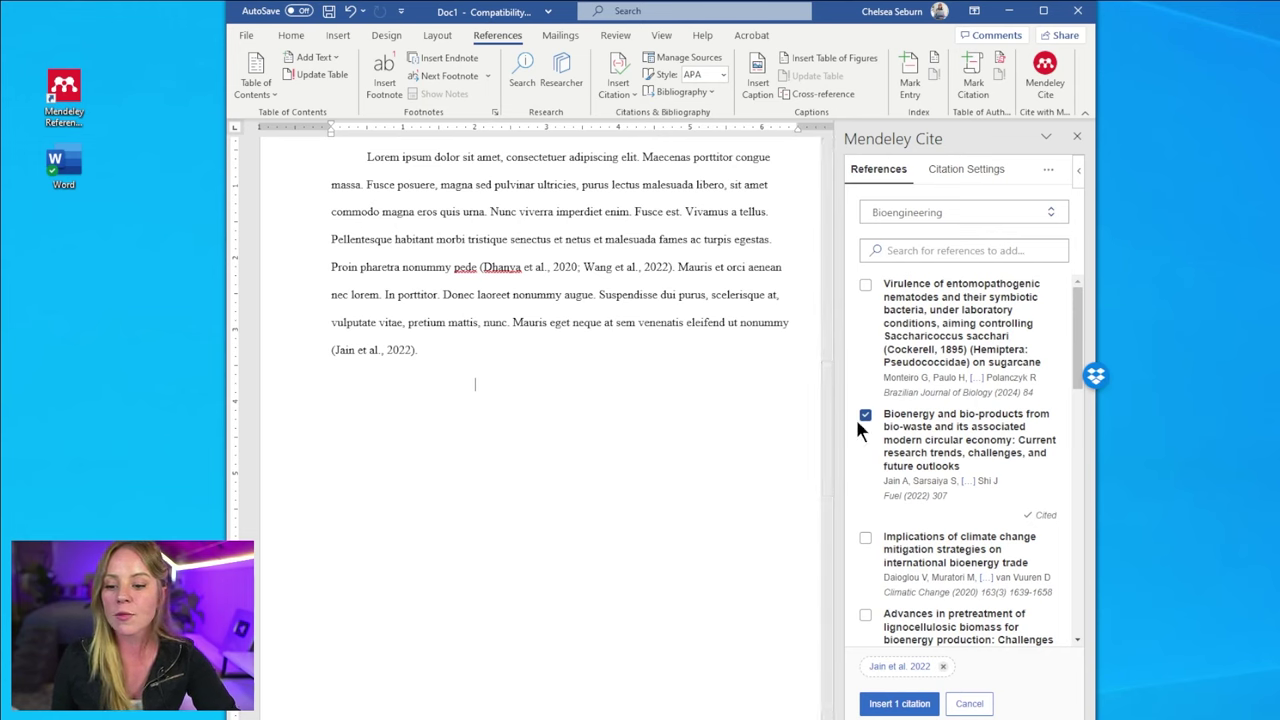
{"action": "left_click", "coordinate": [866, 415]}
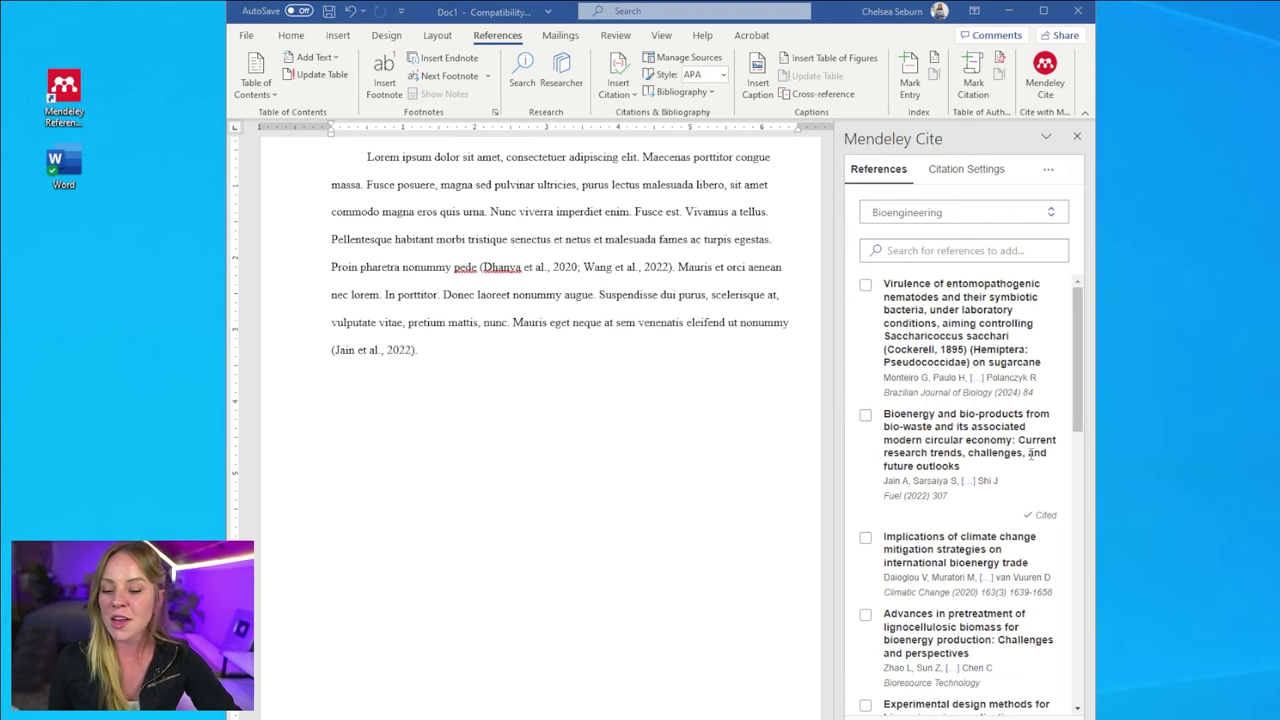
{"action": "scroll", "coordinate": [975, 447], "scroll_direction": "down", "scroll_amount": 10}
{"action": "scroll", "coordinate": [975, 447], "scroll_direction": "down", "scroll_amount": 1}
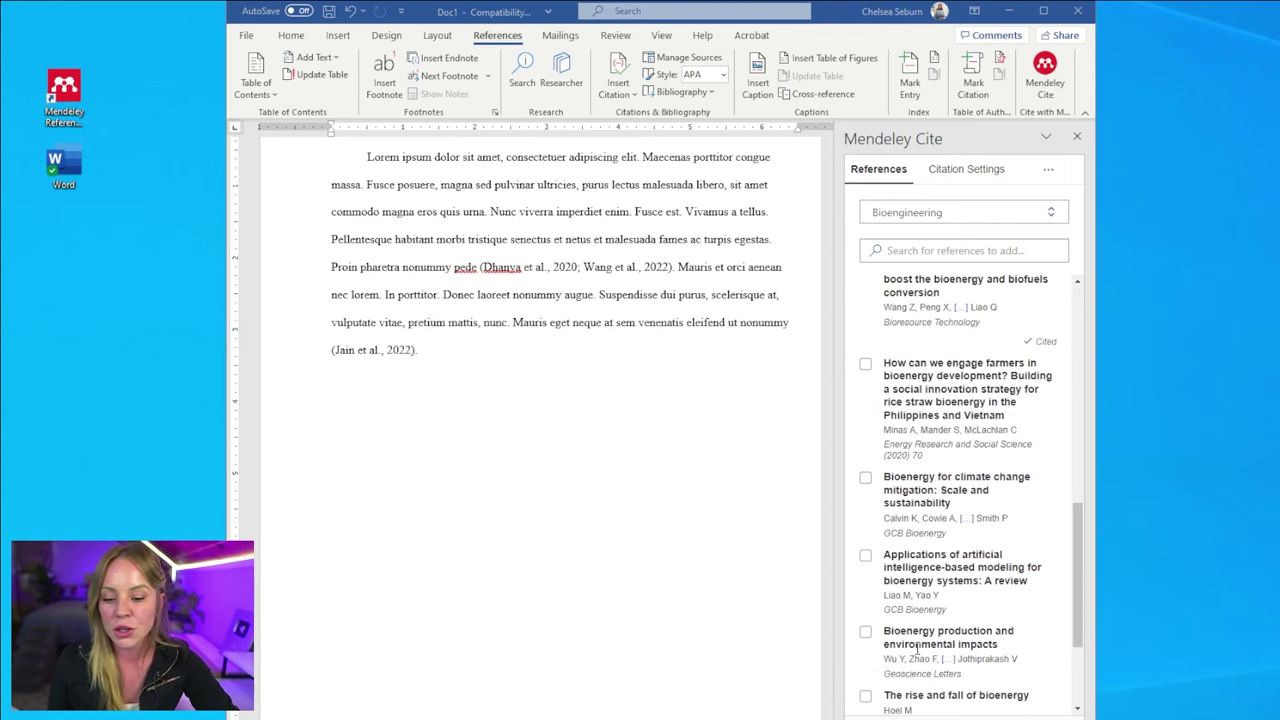
{"action": "scroll", "coordinate": [947, 596], "scroll_direction": "up", "scroll_amount": 10}
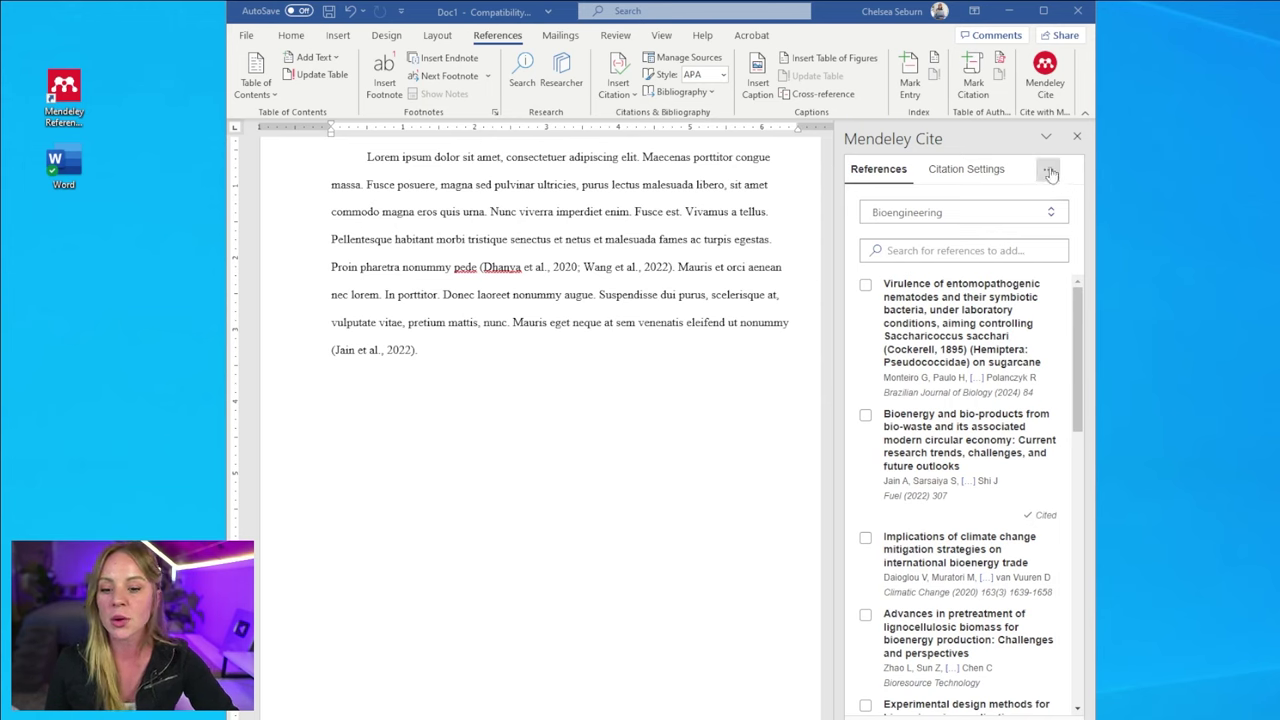
{"action": "left_click", "coordinate": [1048, 170]}
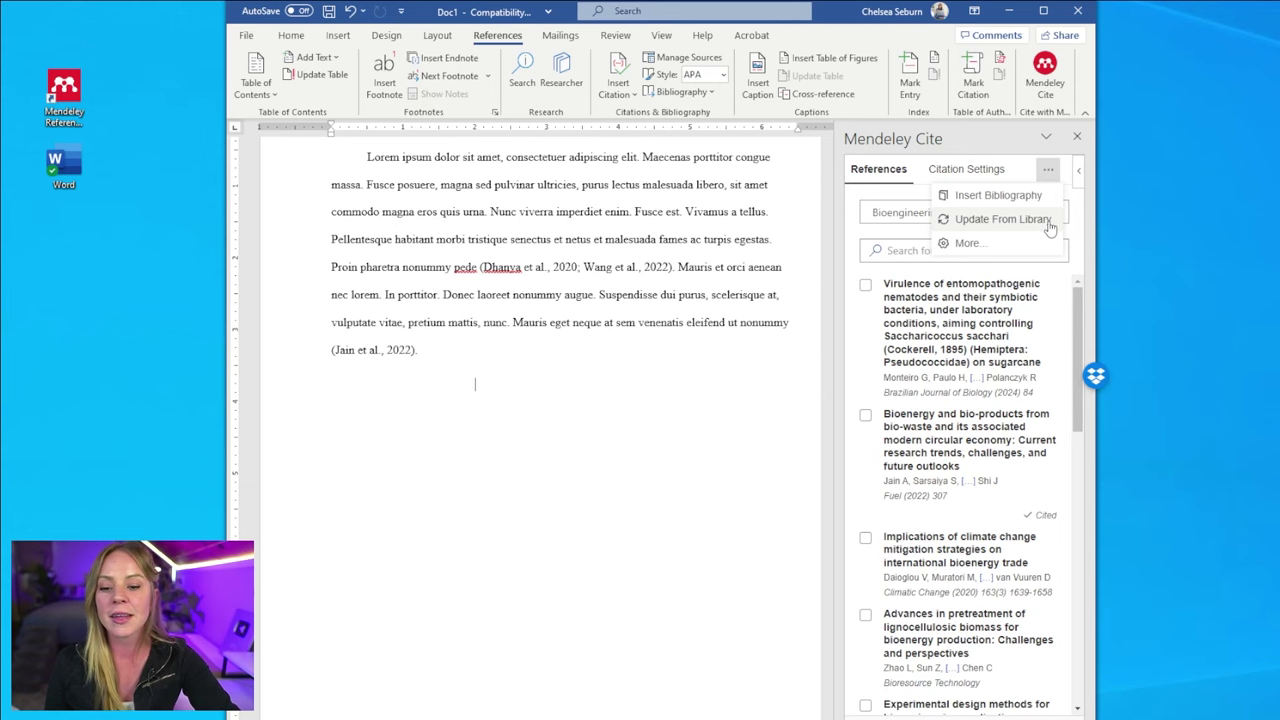
- Update Mendeley Cite from the library and select the new Industry 5.0 algae paper
{"action": "left_click", "coordinate": [1050, 226]}
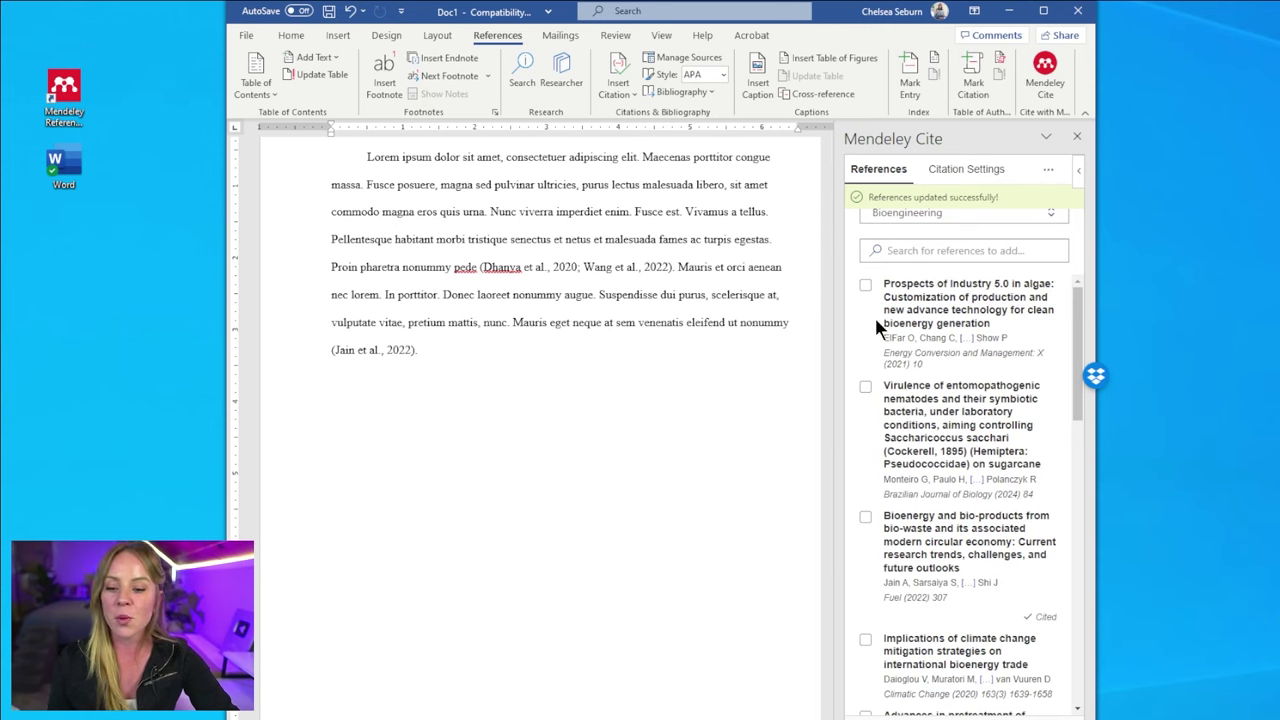
{"action": "left_click", "coordinate": [866, 287]}
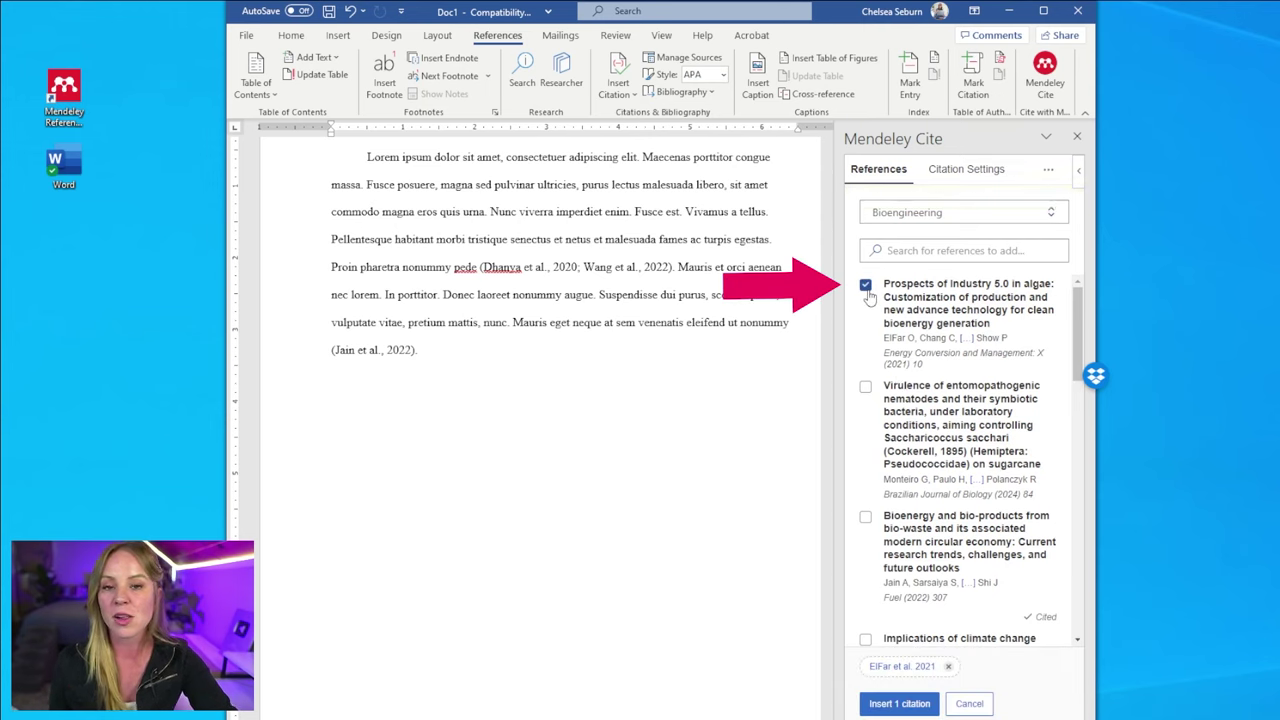
- Insert the (ElFar et al., 2021) citation after 'quis urna' and return to the text
{"action": "left_click", "coordinate": [881, 705]}
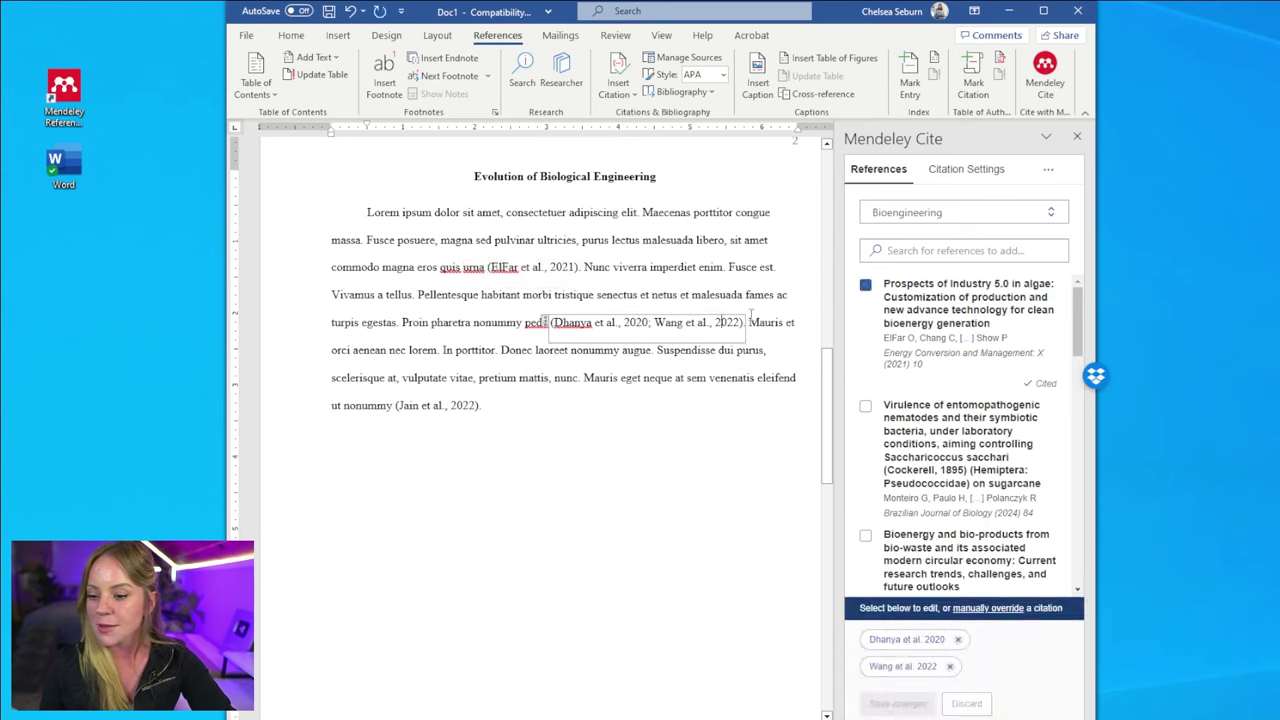
{"action": "left_click", "coordinate": [760, 270]}
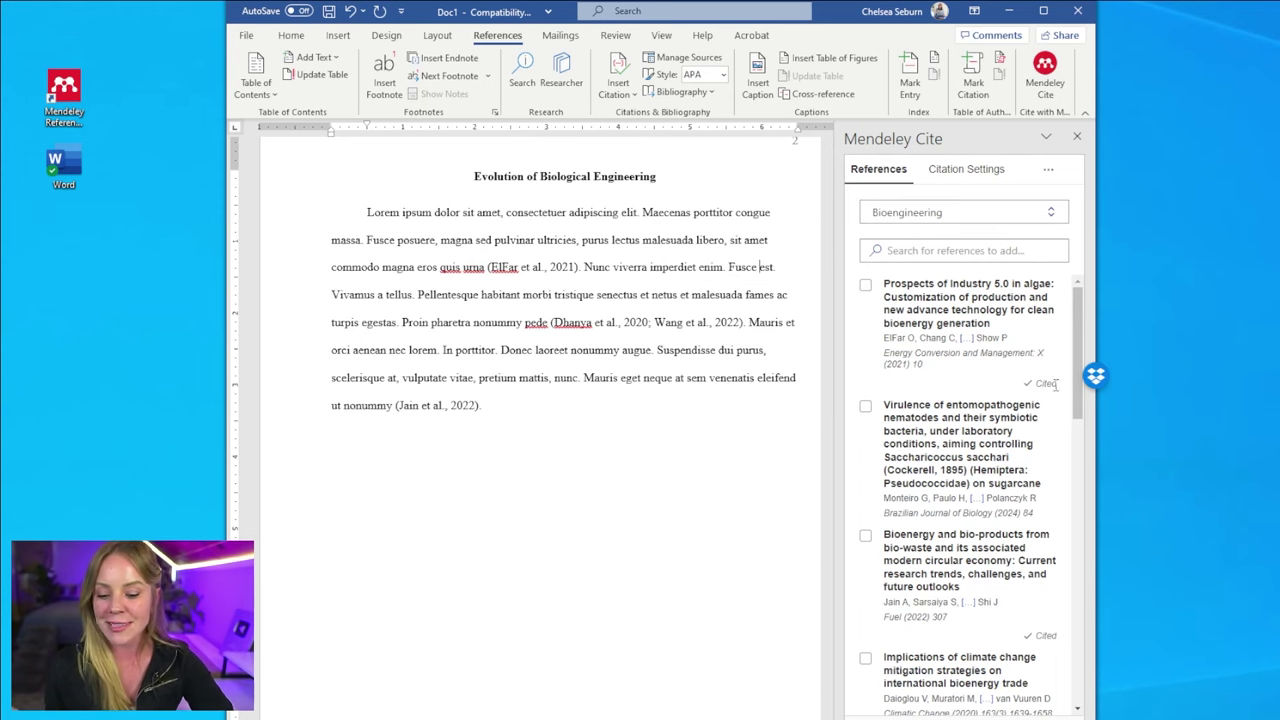
- Add an empty left-aligned line under the References heading on page 3
{"action": "scroll", "coordinate": [629, 420], "scroll_direction": "down", "scroll_amount": 5}
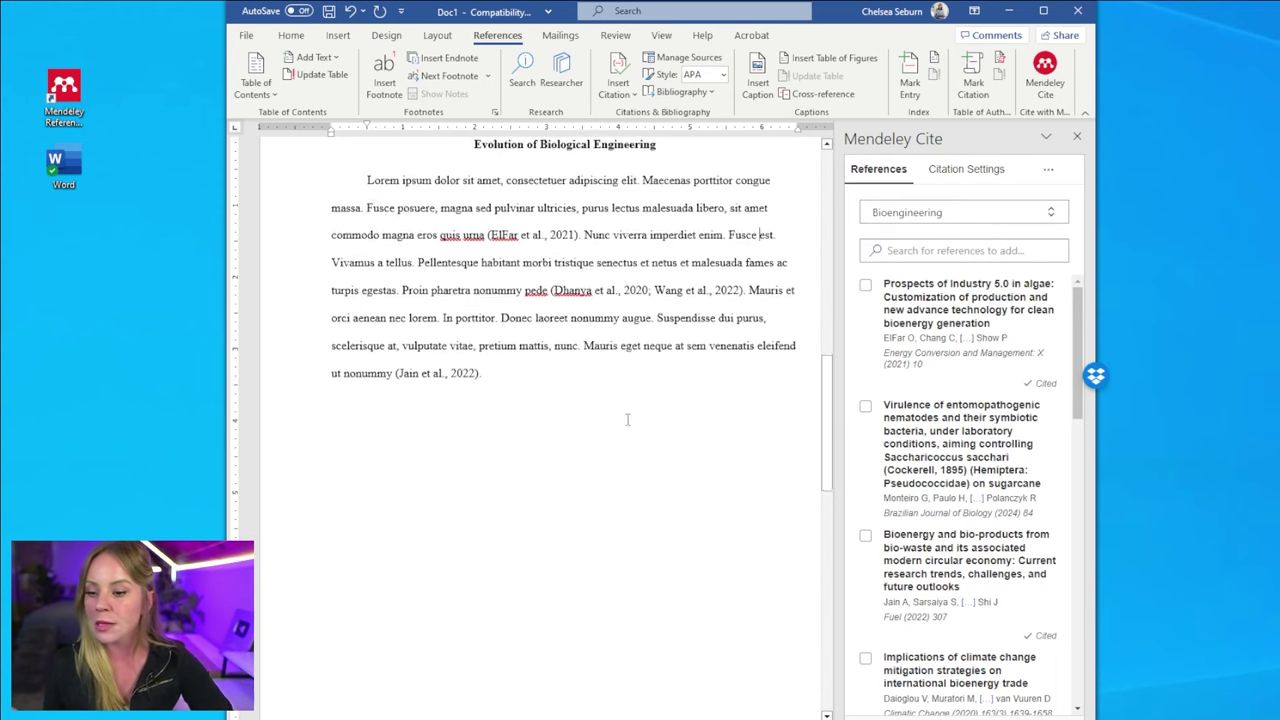
{"action": "scroll", "coordinate": [458, 470], "scroll_direction": "down", "scroll_amount": 5}
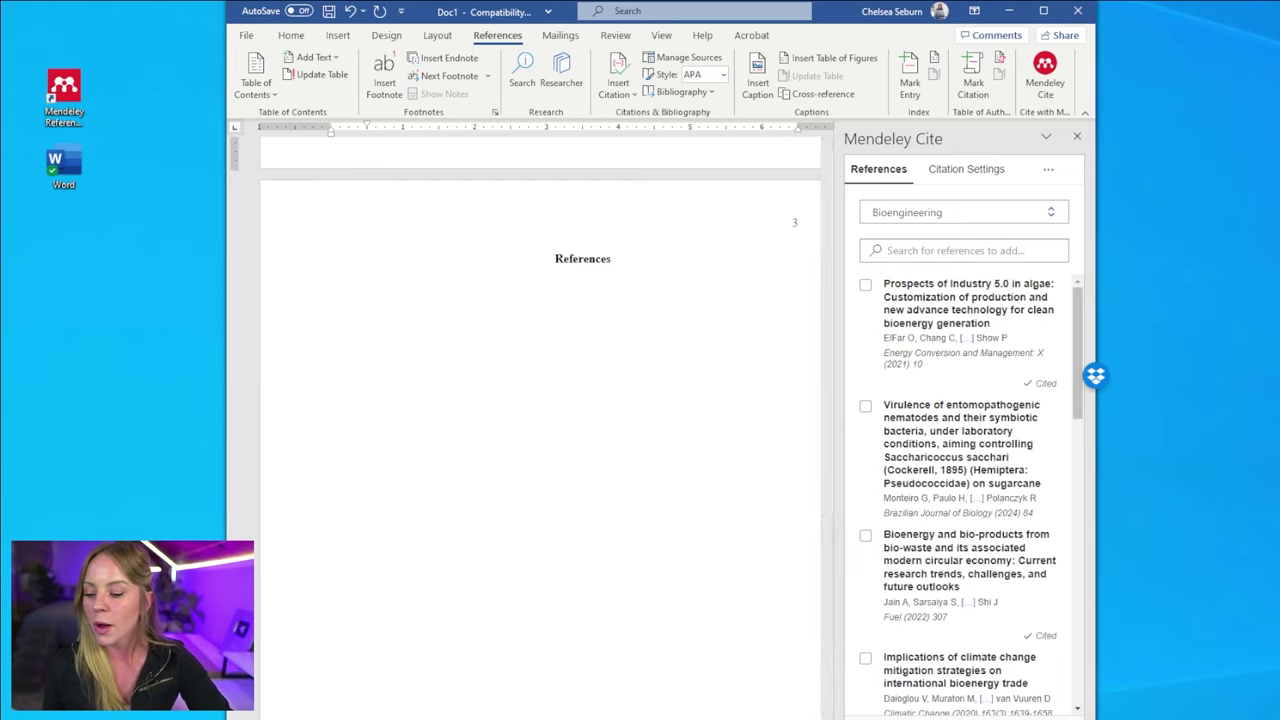
{"action": "left_click", "coordinate": [611, 260]}
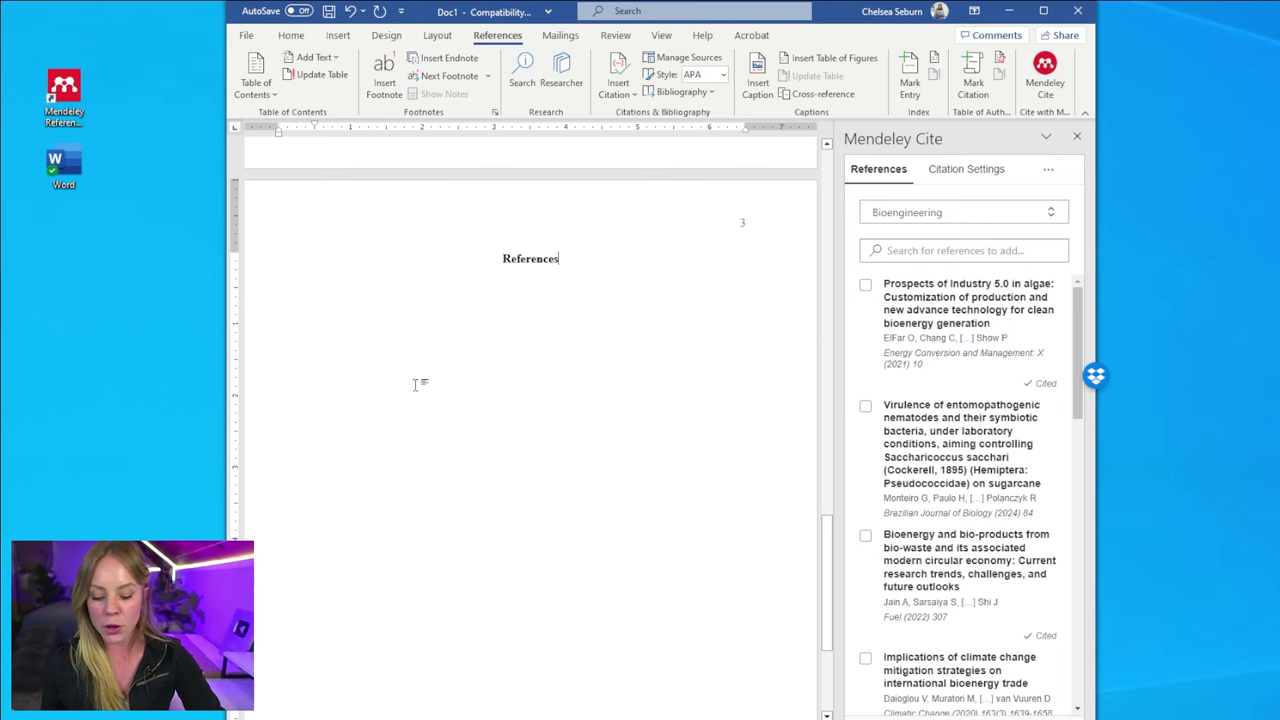
{"action": "key", "text": "Return"}
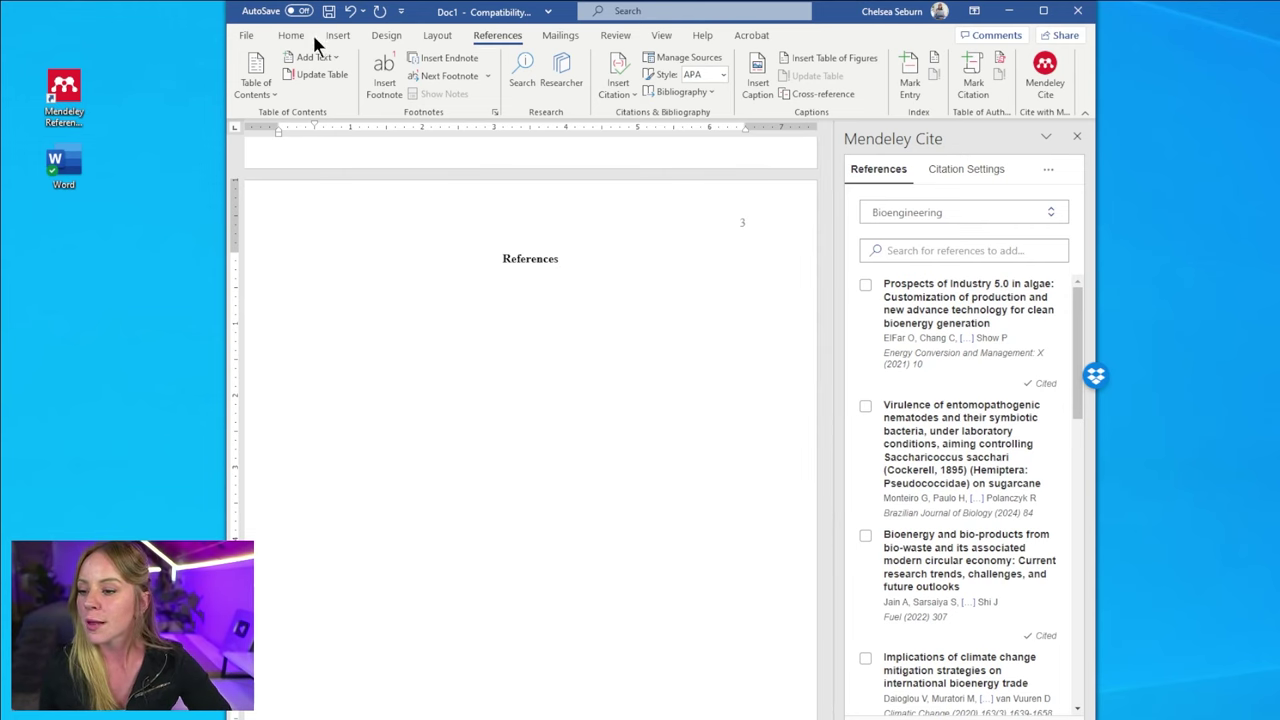
{"action": "left_click", "coordinate": [293, 38]}
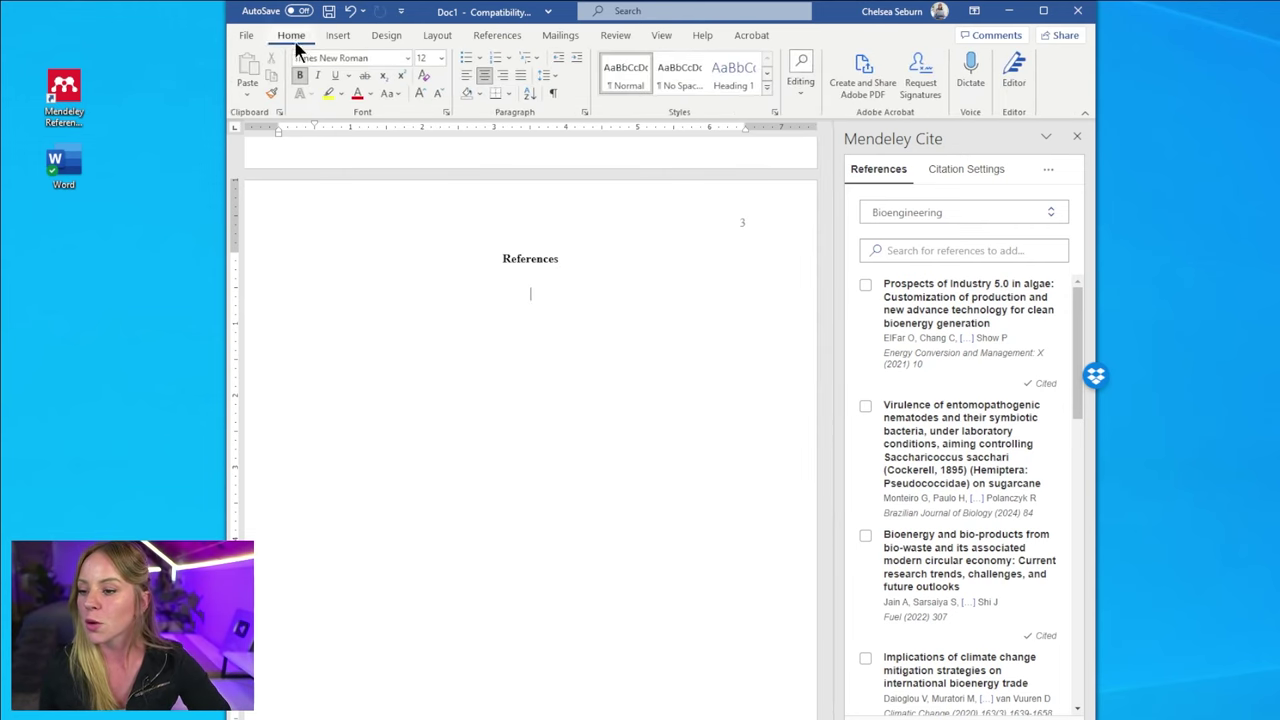
{"action": "left_click", "coordinate": [460, 77]}
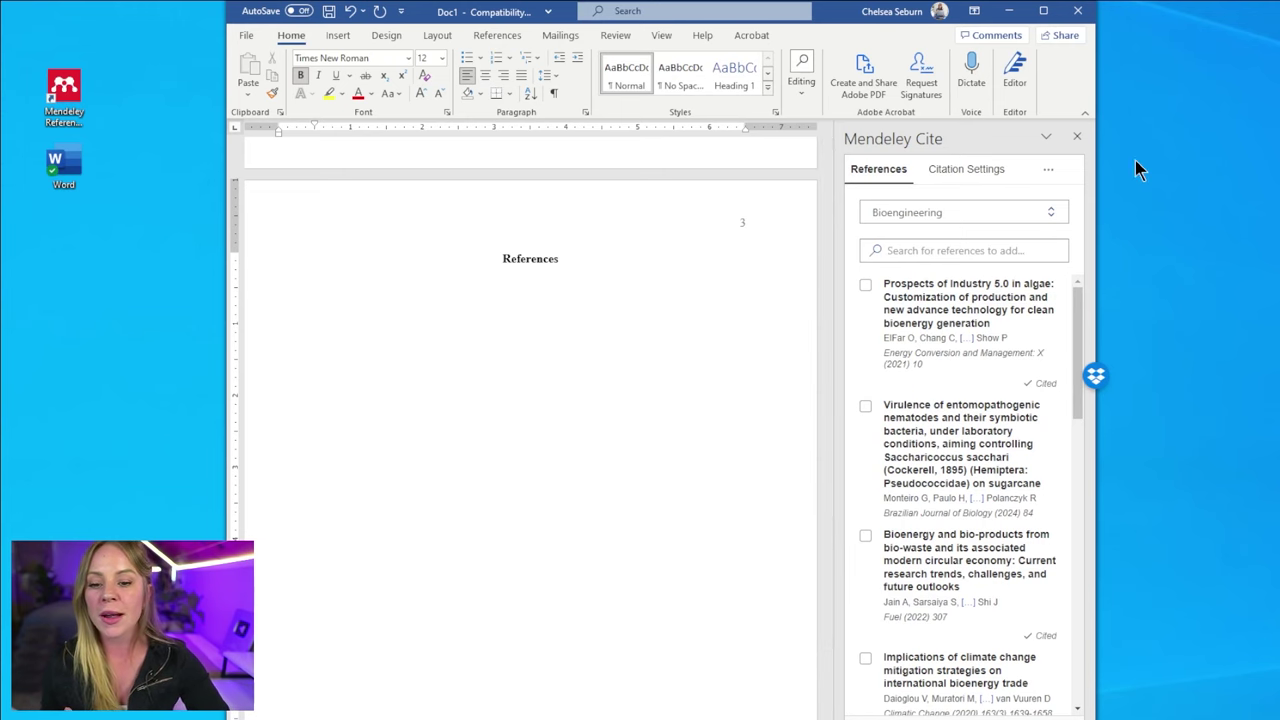
{"action": "left_click", "coordinate": [1048, 172]}
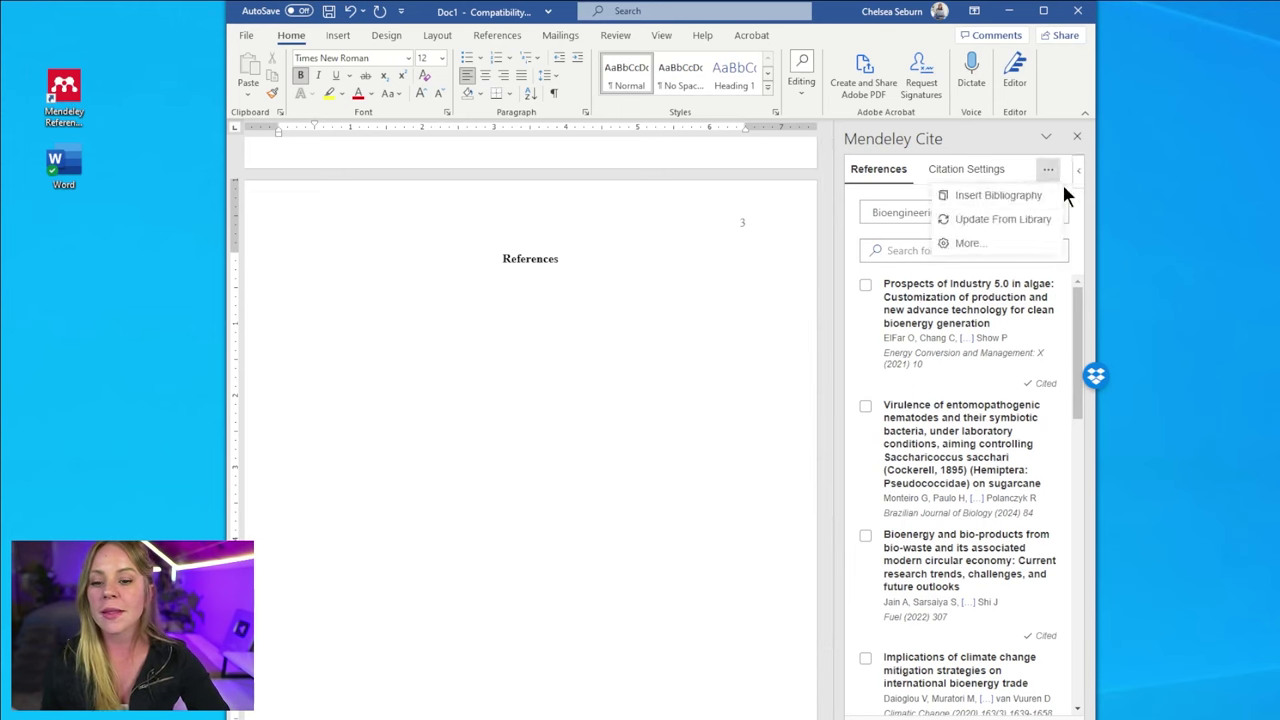
- Insert the Mendeley bibliography with the Dhanya, ElFar, Jain and Wang entries under References
{"action": "left_click", "coordinate": [1040, 200]}
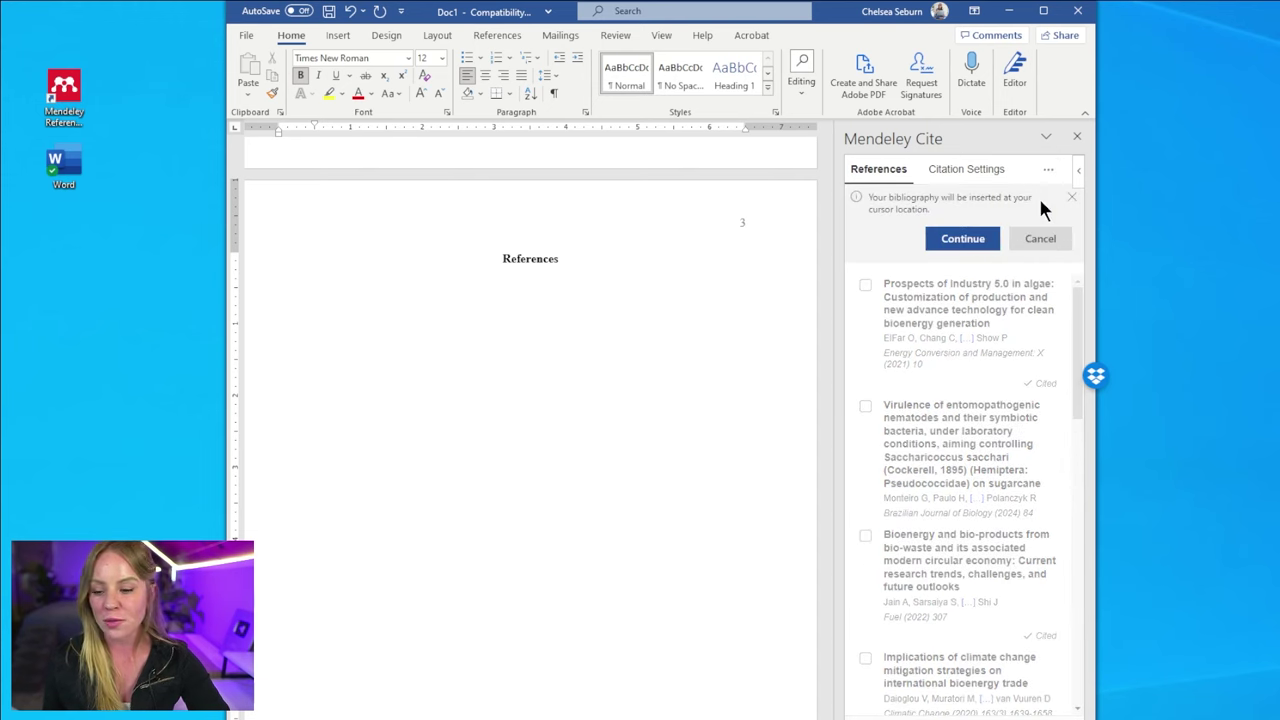
{"action": "left_click", "coordinate": [986, 250]}
{"action": "scroll", "coordinate": [503, 373], "scroll_direction": "up", "scroll_amount": 5}
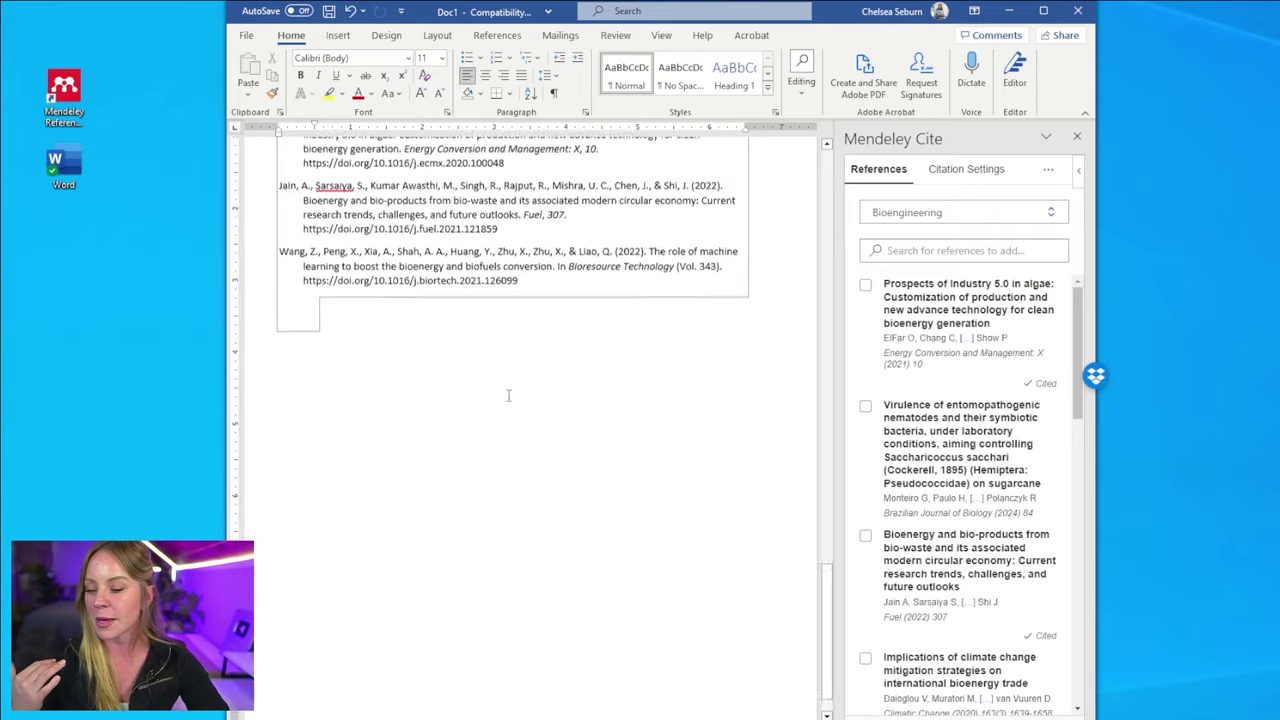
{"action": "scroll", "coordinate": [302, 471], "scroll_direction": "down", "scroll_amount": 3}
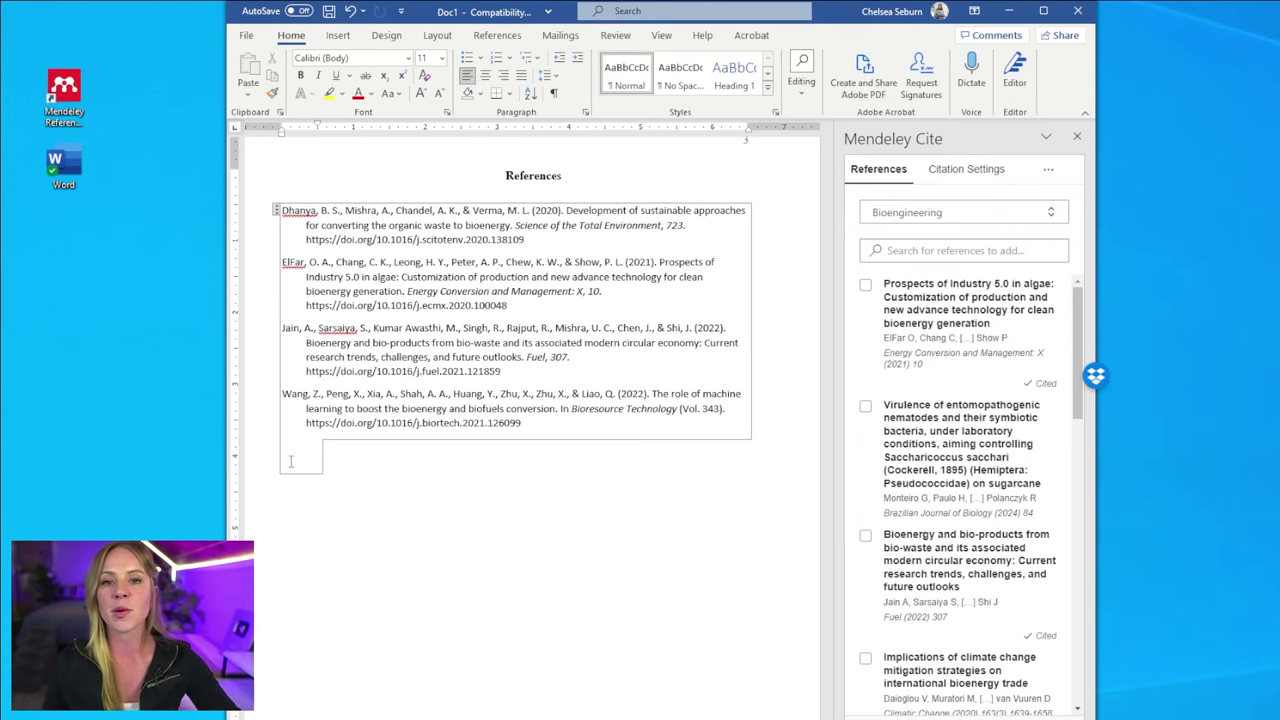
{"action": "scroll", "coordinate": [291, 461], "scroll_direction": "up", "scroll_amount": 10}
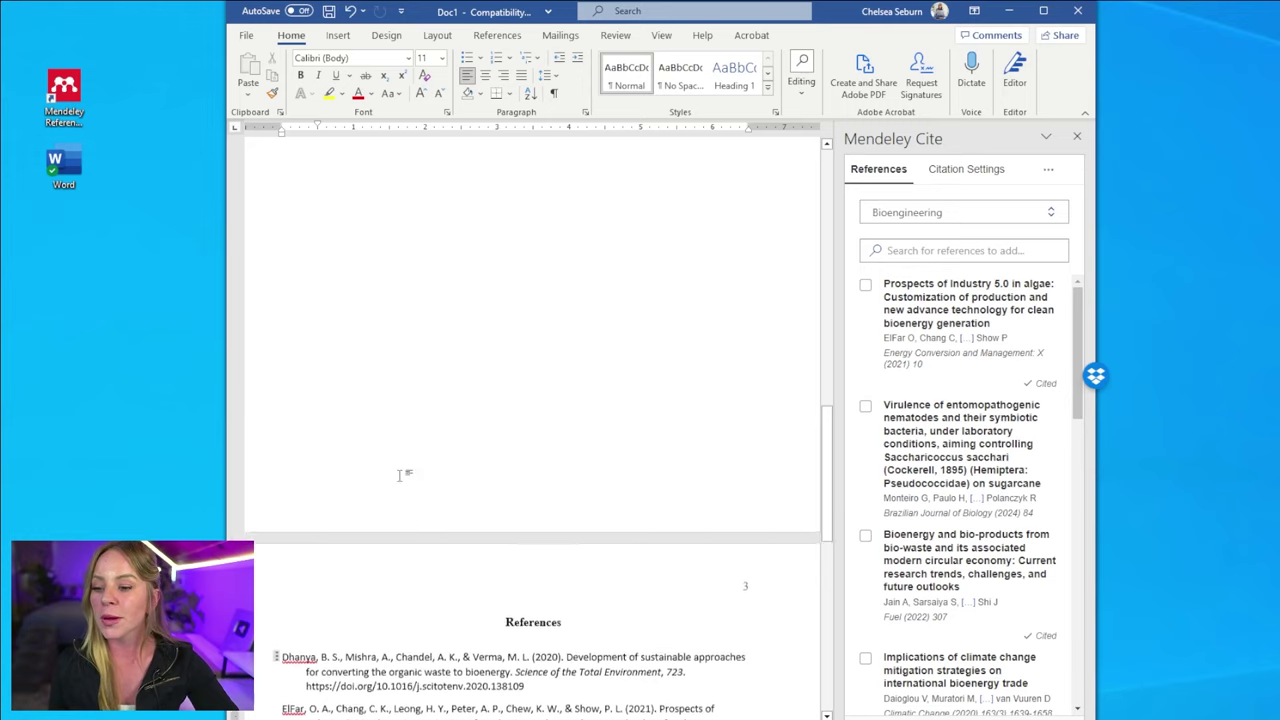
- Cite Calvin et al., 2021 after 'augue.', adding it as a fifth bibliography entry
{"action": "left_click", "coordinate": [520, 390]}
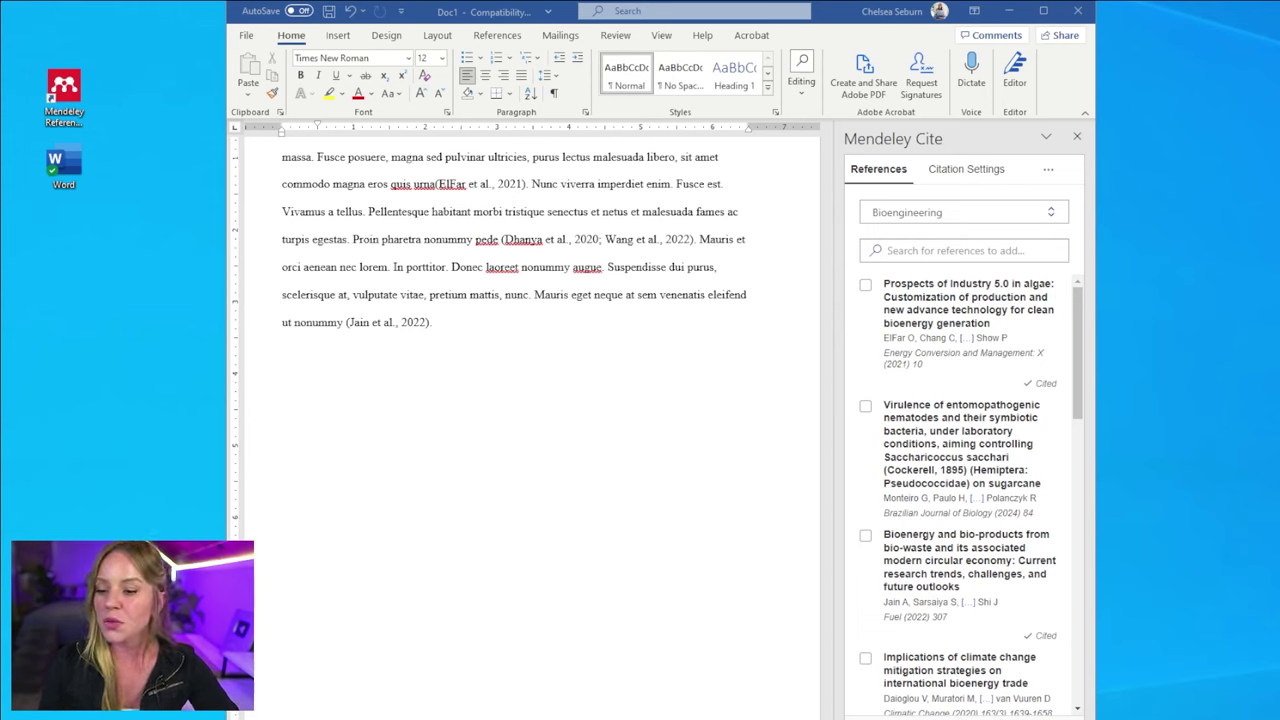
{"action": "left_click", "coordinate": [606, 267]}
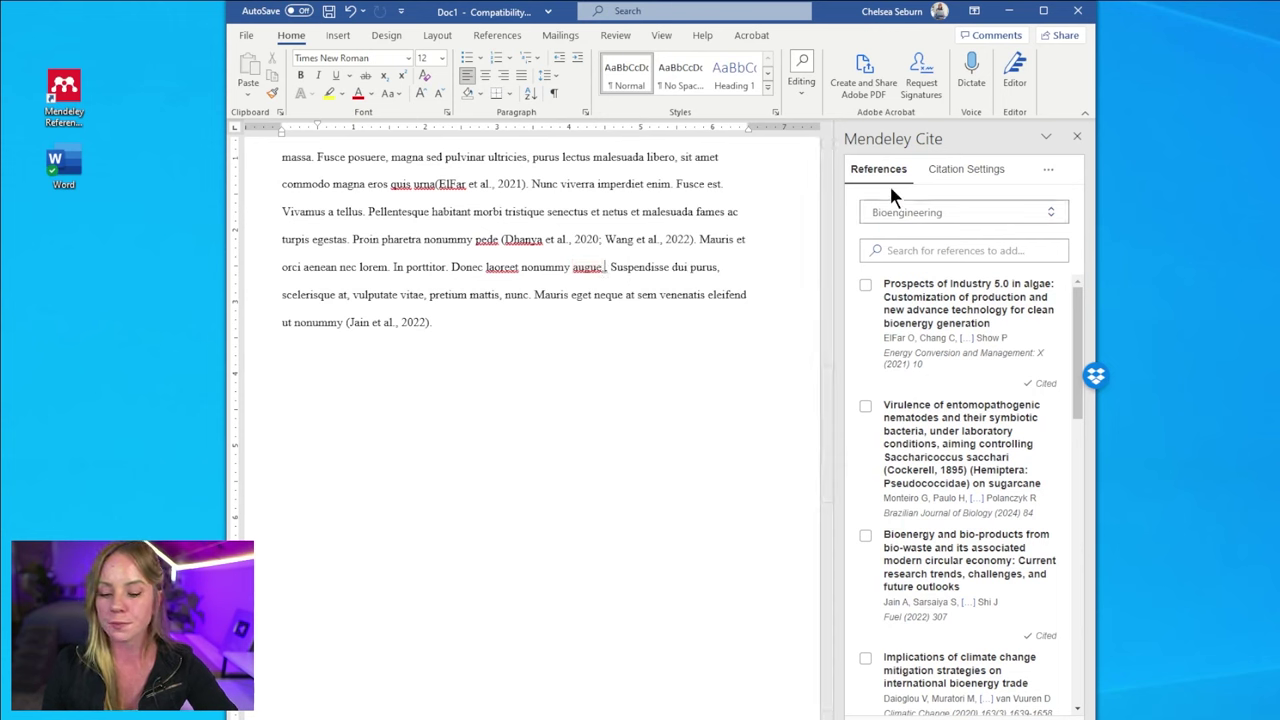
{"action": "scroll", "coordinate": [950, 450], "scroll_direction": "down", "scroll_amount": 10}
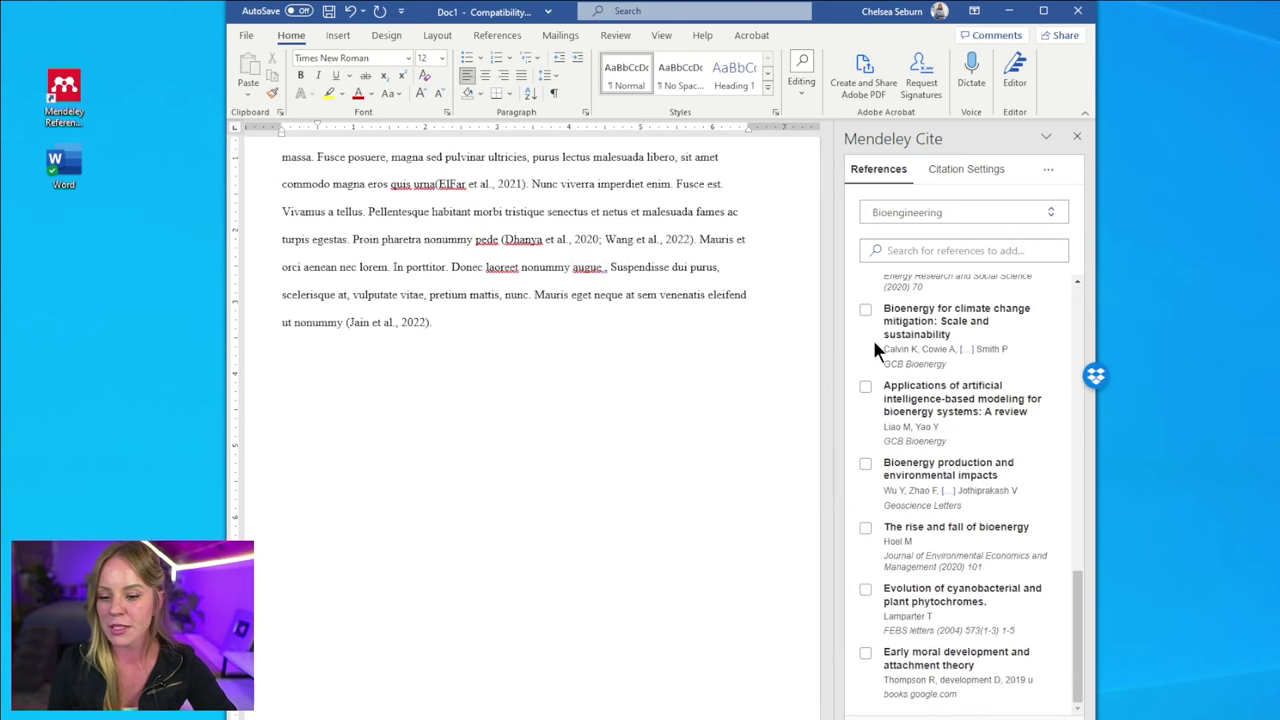
{"action": "left_click", "coordinate": [865, 309]}
{"action": "left_click", "coordinate": [924, 706]}
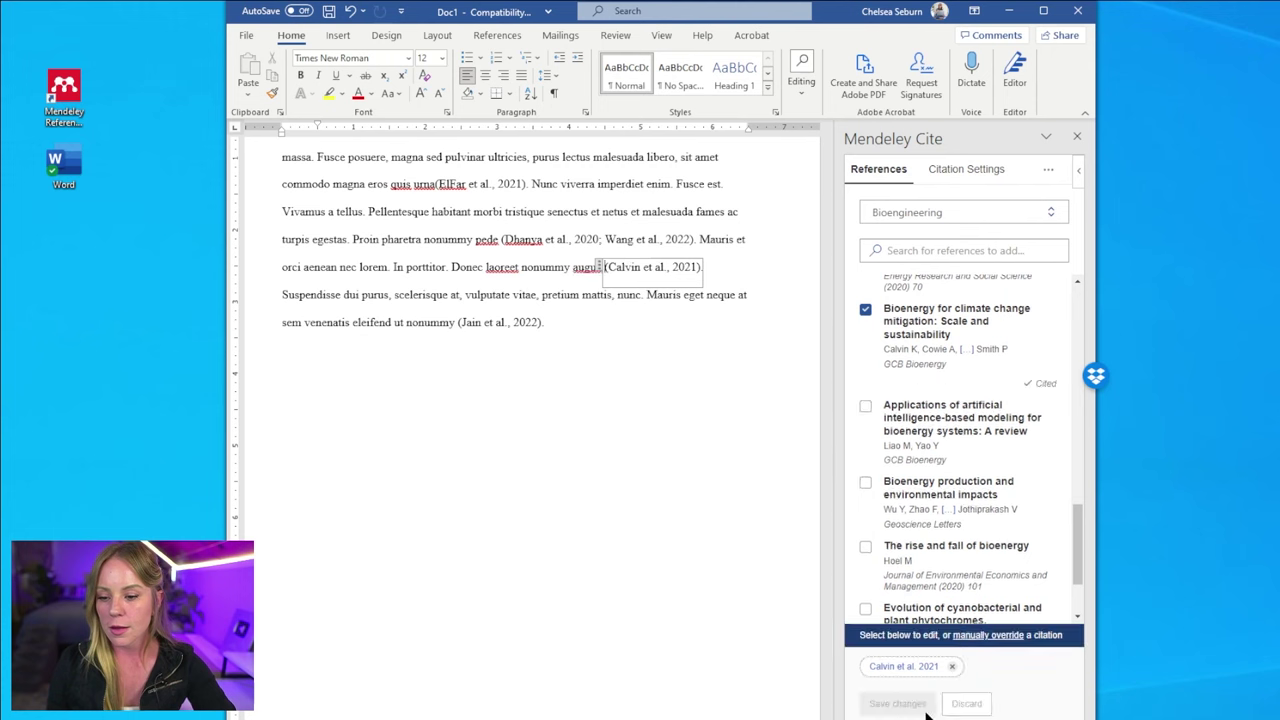
{"action": "left_click", "coordinate": [703, 321]}
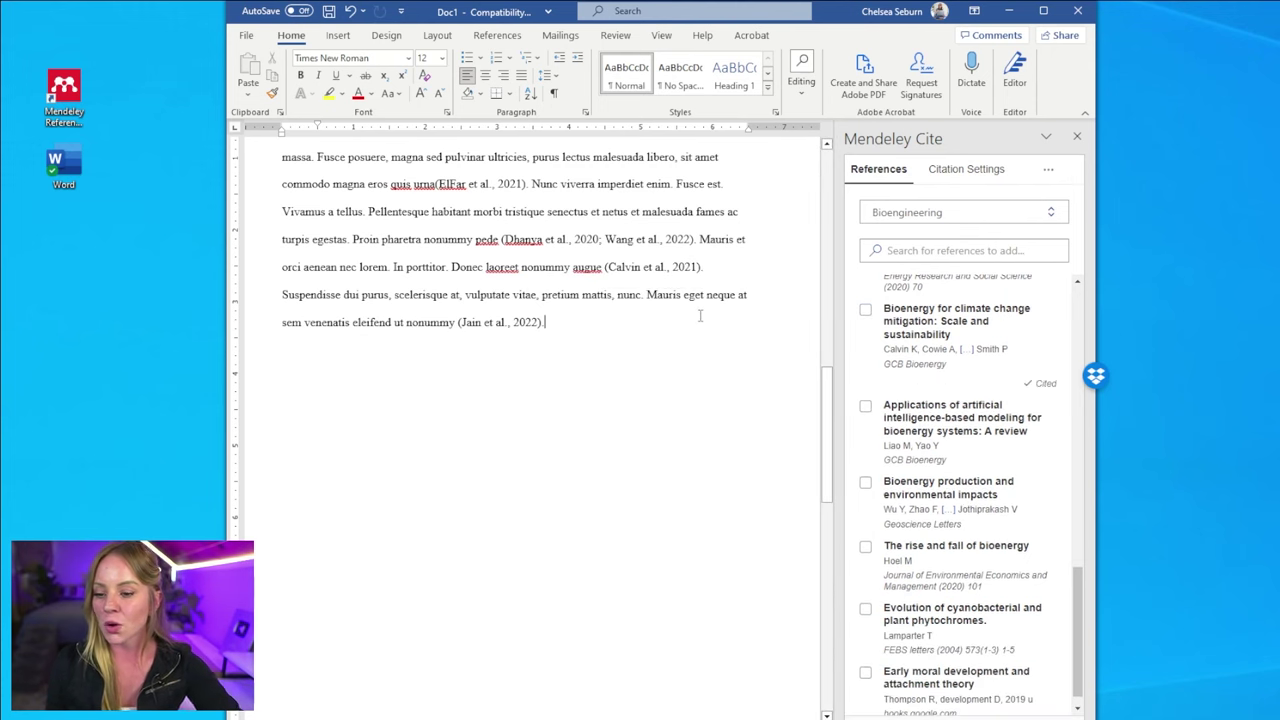
{"action": "scroll", "coordinate": [749, 315], "scroll_direction": "down", "scroll_amount": 10}
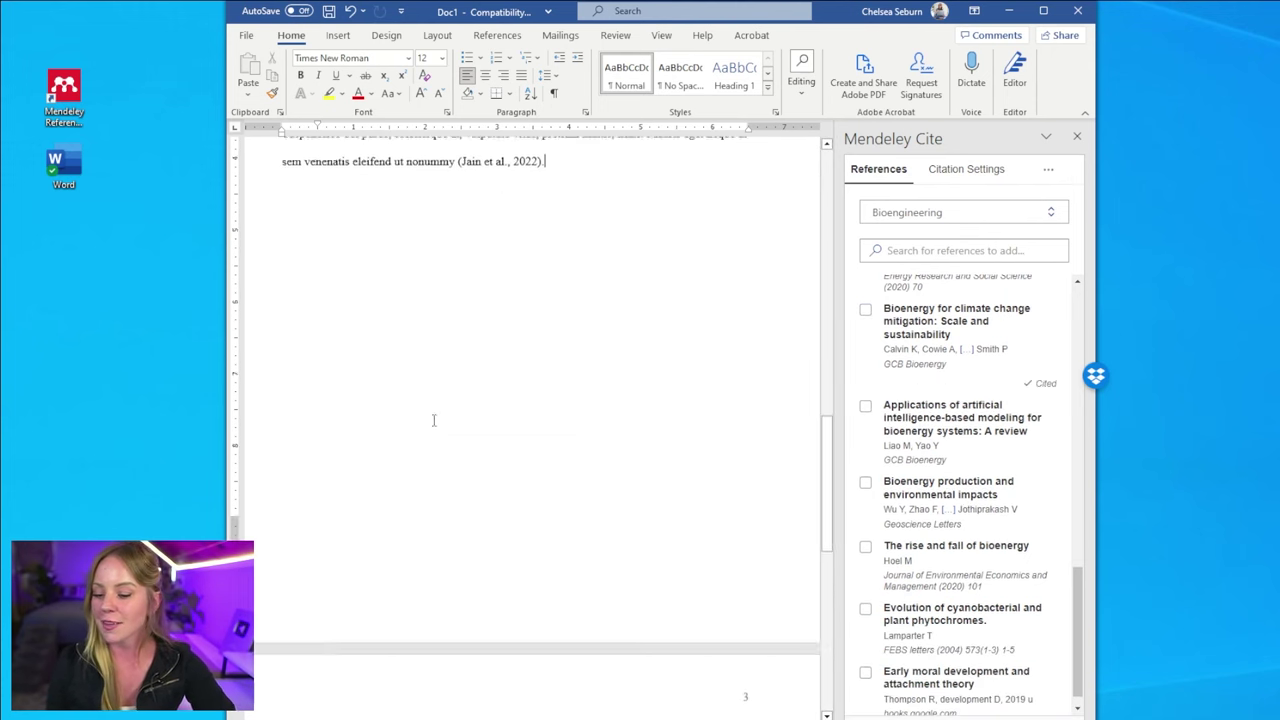
{"action": "scroll", "coordinate": [561, 356], "scroll_direction": "down", "scroll_amount": 3}
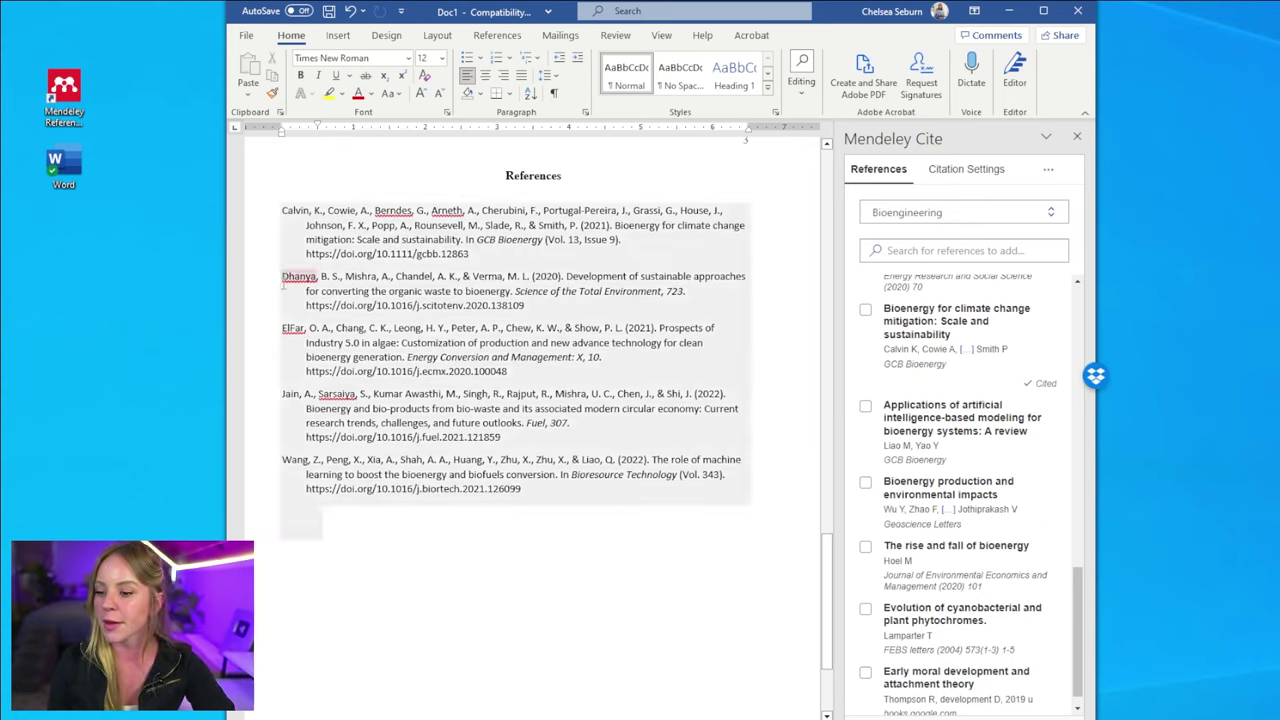
{"action": "left_click", "coordinate": [277, 214]}
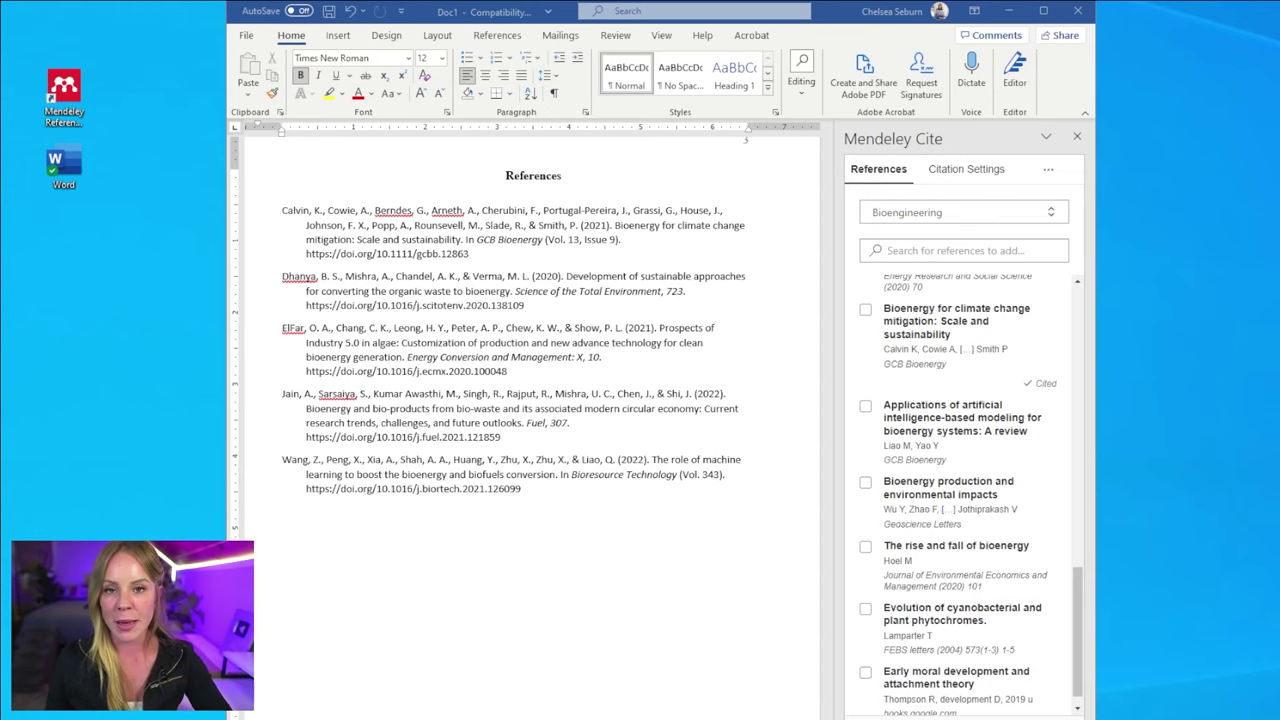
- Select the five reference entries and set their line spacing to 2.0
{"action": "left_click_drag", "start_coordinate": [282, 210], "coordinate": [300, 523]}
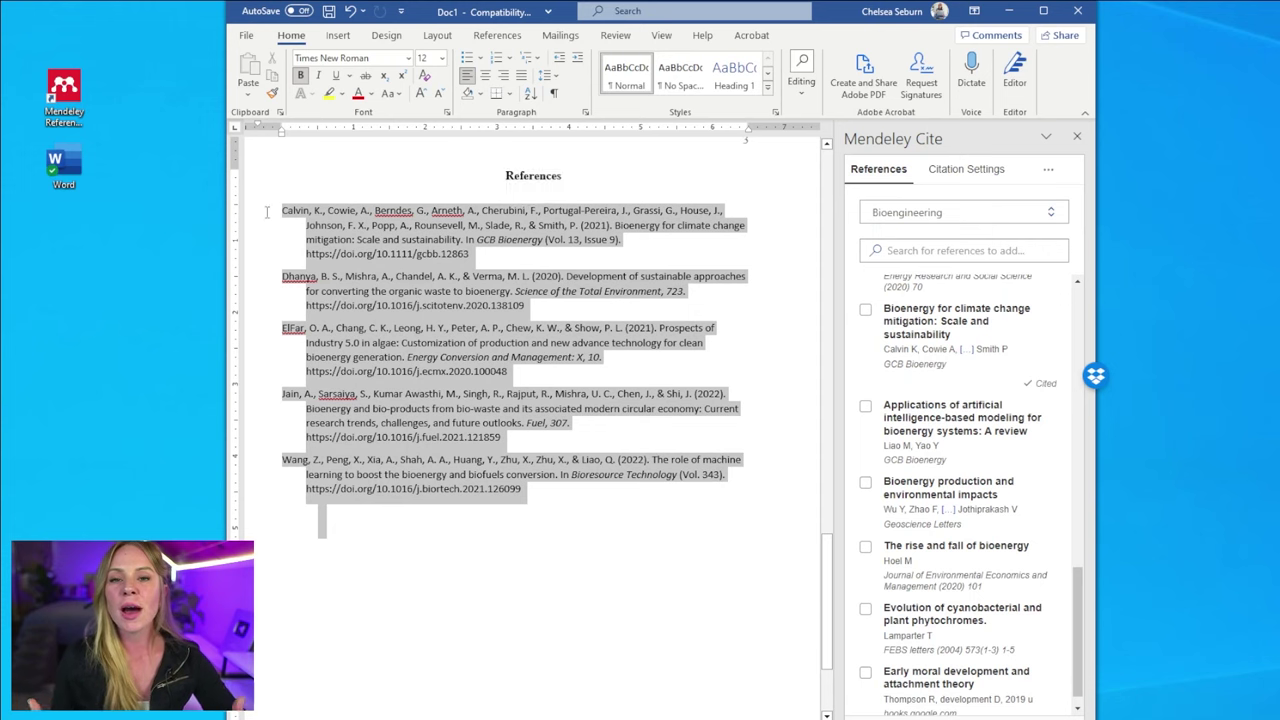
{"action": "left_click", "coordinate": [545, 75]}
{"action": "left_click", "coordinate": [599, 247]}
{"action": "left_click", "coordinate": [545, 75]}
- Set the reference list font to Times New Roman, size 12
{"action": "left_click", "coordinate": [571, 158]}
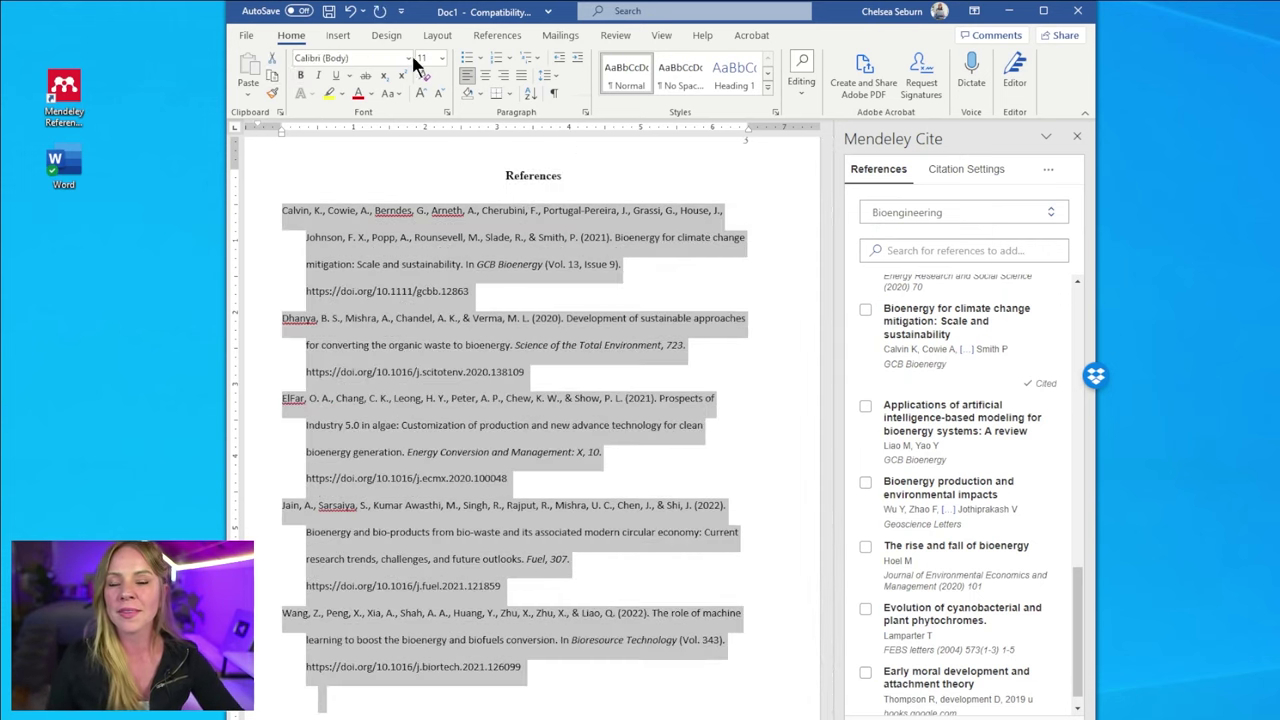
{"action": "left_click", "coordinate": [408, 58]}
{"action": "left_click", "coordinate": [414, 168]}
{"action": "left_click", "coordinate": [441, 58]}
{"action": "left_click", "coordinate": [439, 179]}
{"action": "left_click", "coordinate": [745, 360]}
{"action": "scroll", "coordinate": [530, 430], "scroll_direction": "down", "scroll_amount": 1}
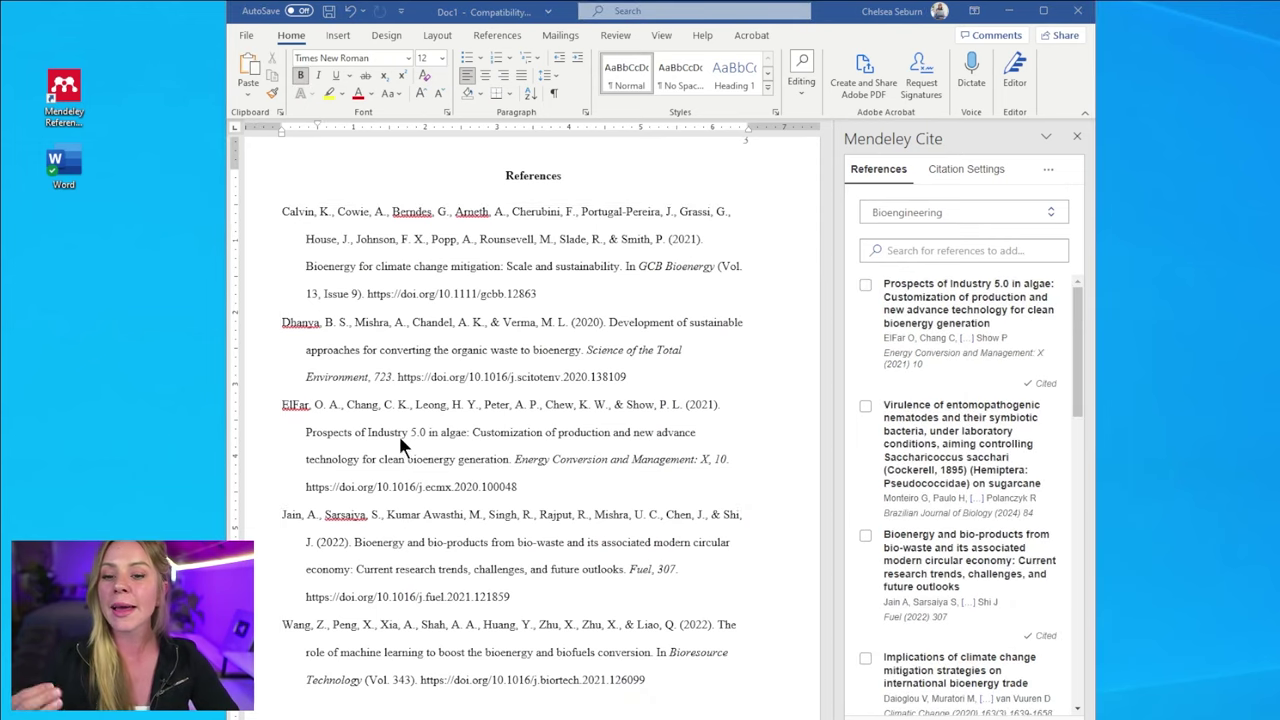
- Minimize Word, put Mendeley beside the browser, and place the caret below the Google Doc's References heading
{"action": "left_click", "coordinate": [1008, 11]}
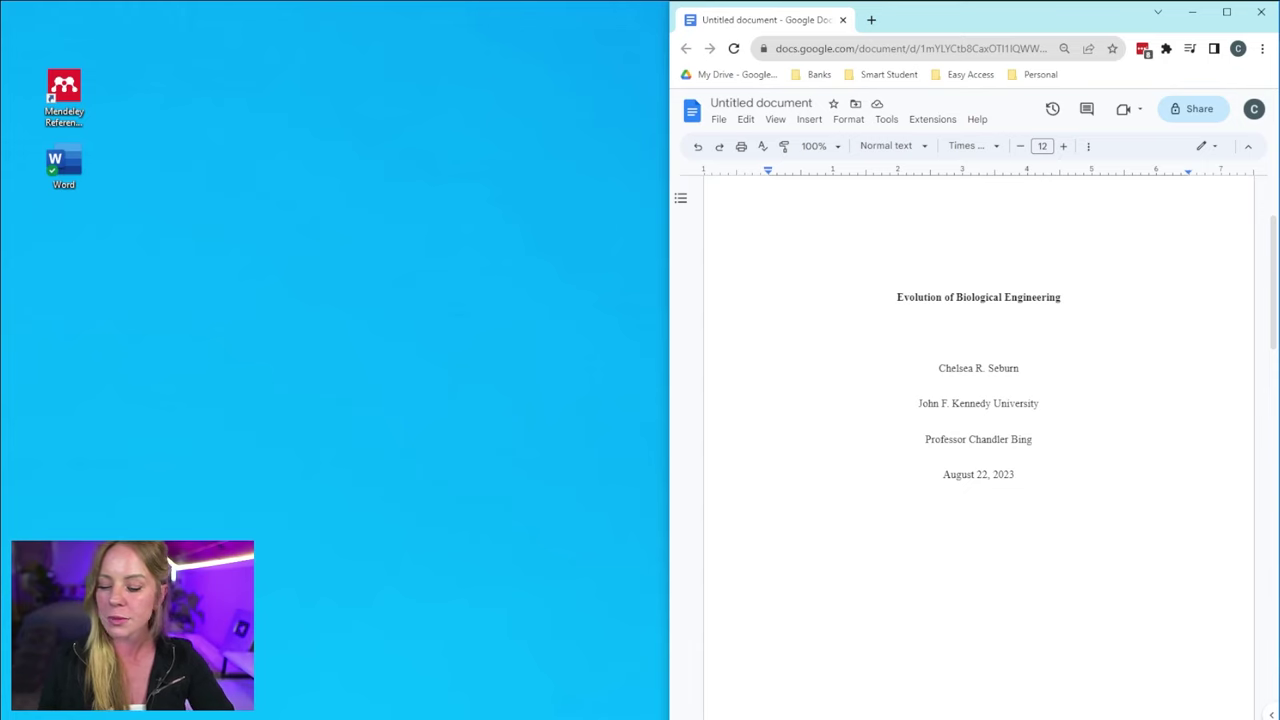
{"action": "key", "text": "alt+Tab"}
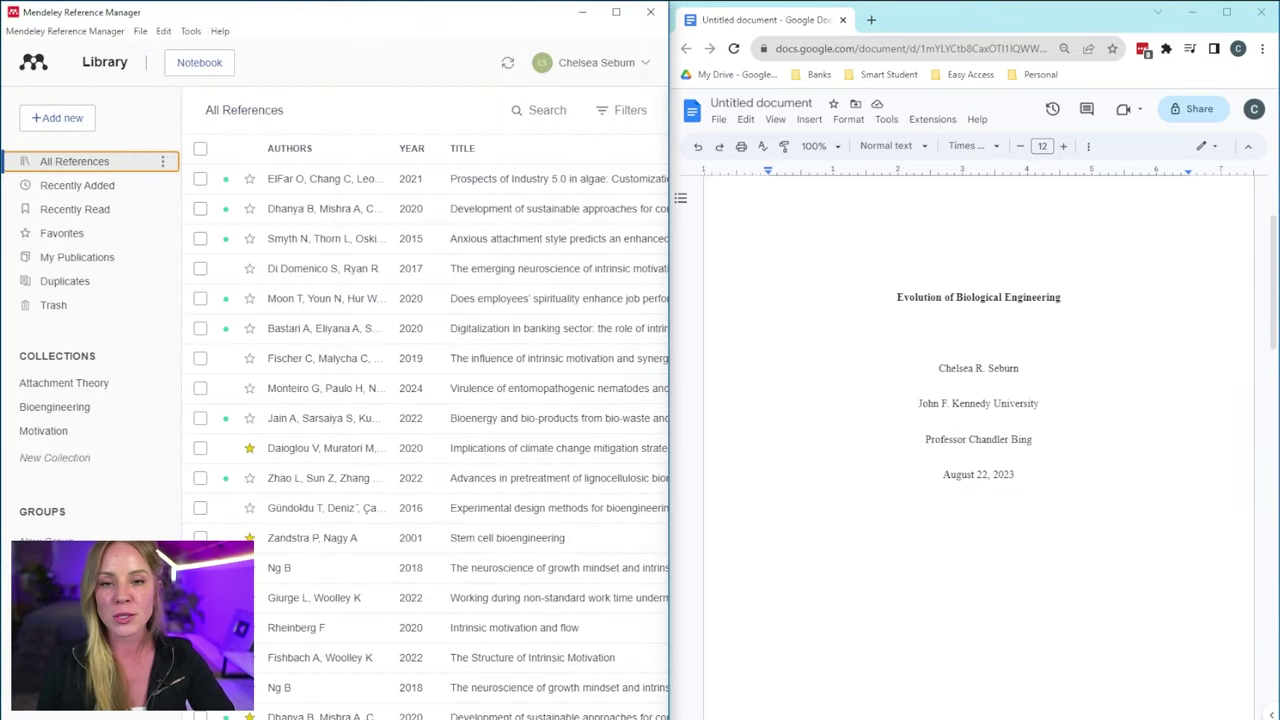
{"action": "left_click", "coordinate": [988, 682]}
{"action": "scroll", "coordinate": [984, 660], "scroll_direction": "down", "scroll_amount": 15}
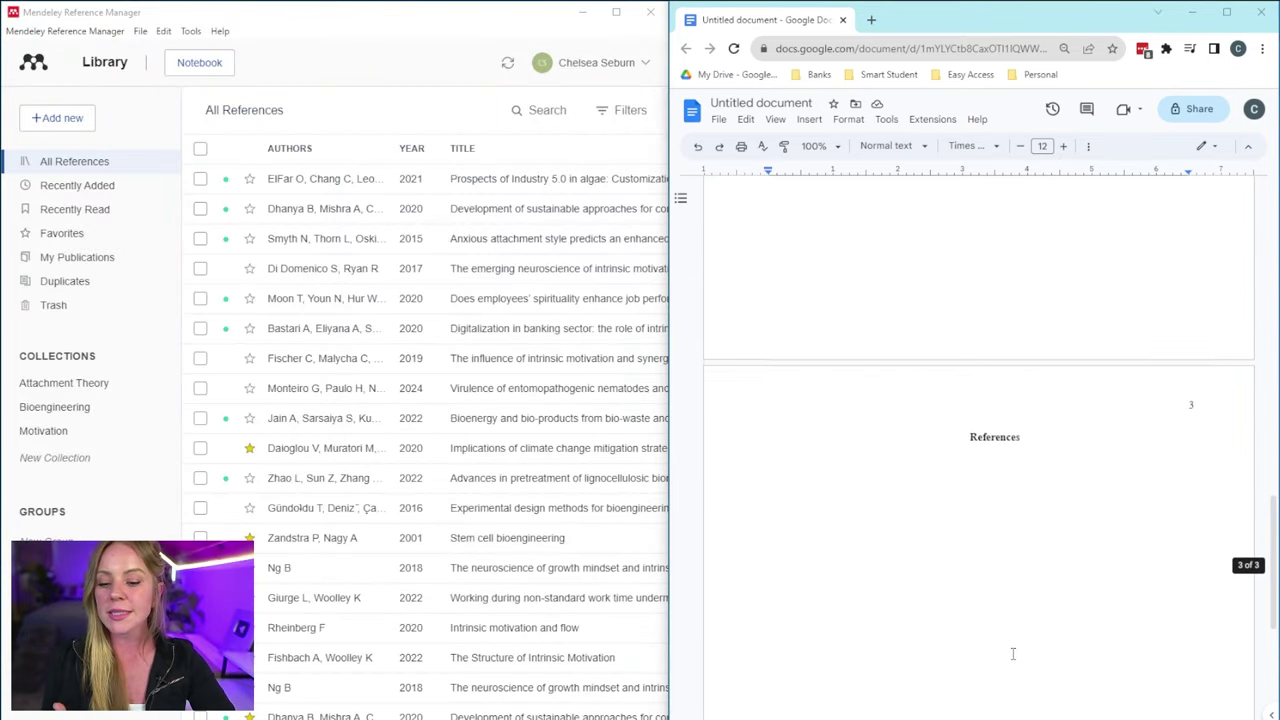
{"action": "left_click", "coordinate": [785, 308]}
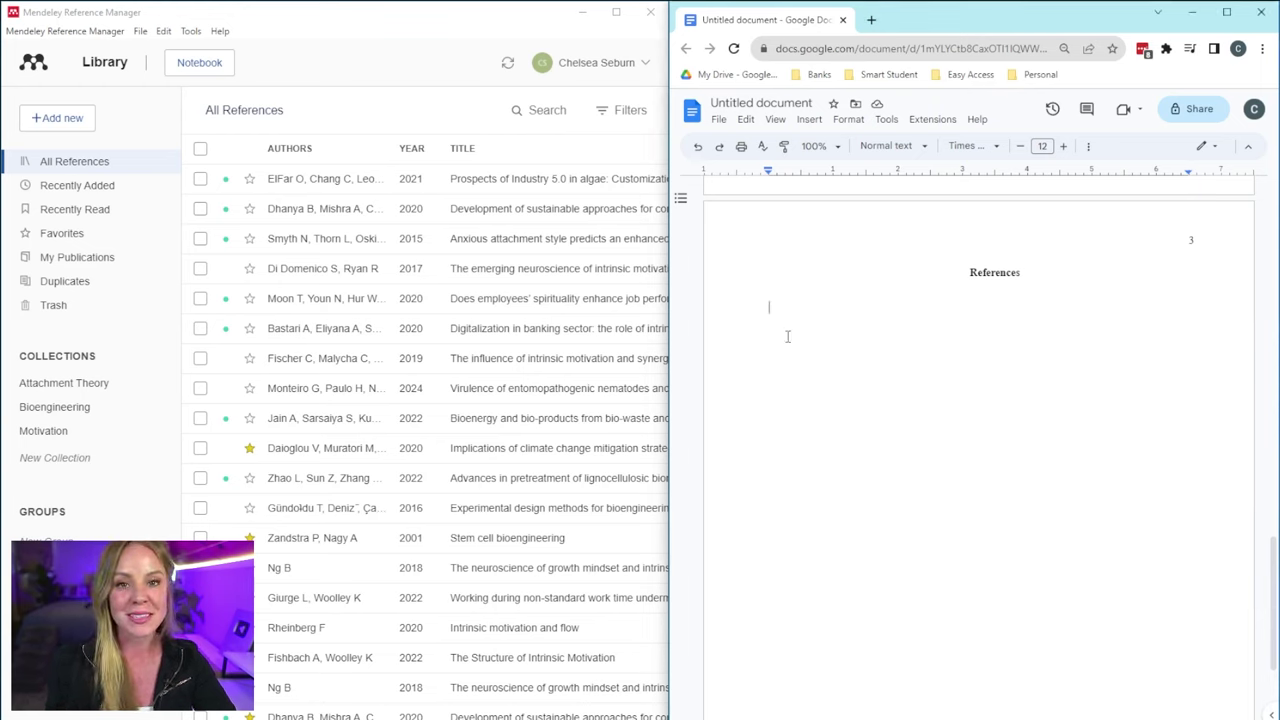
- Copy the ElFar et al. 2021 formatted citation from Mendeley and paste it under References
{"action": "right_click", "coordinate": [355, 189]}
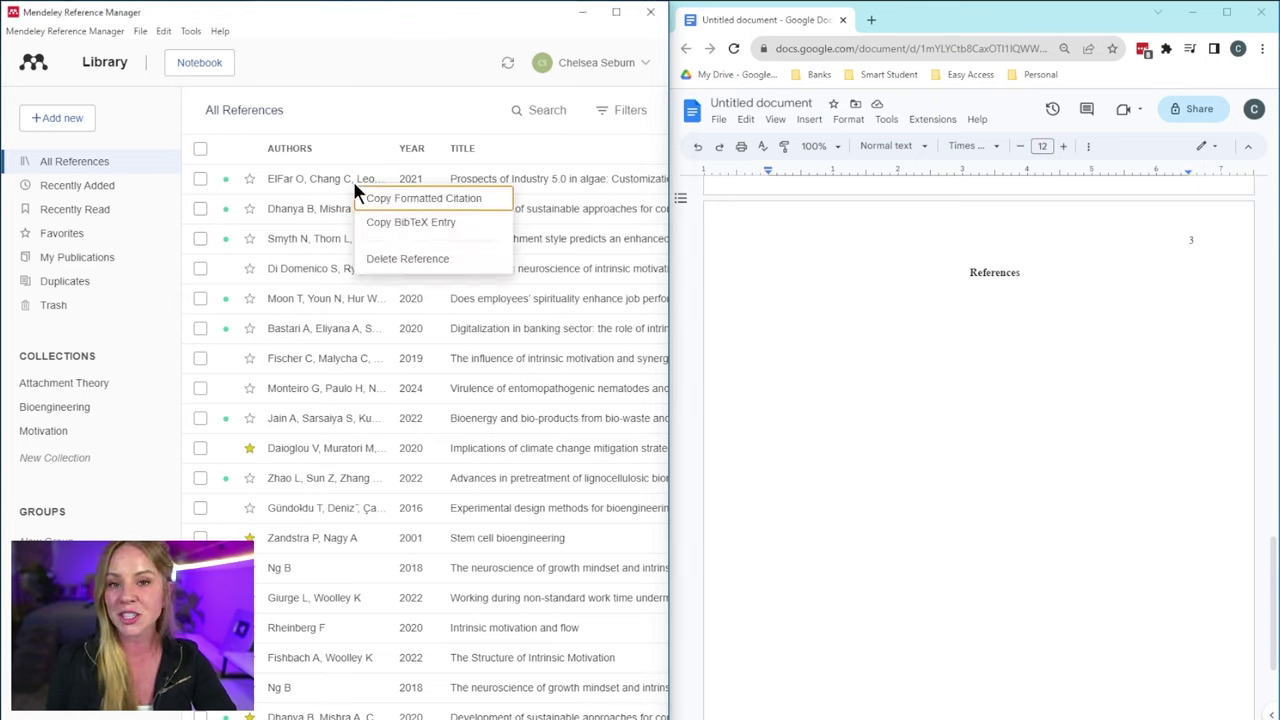
{"action": "left_click", "coordinate": [490, 206]}
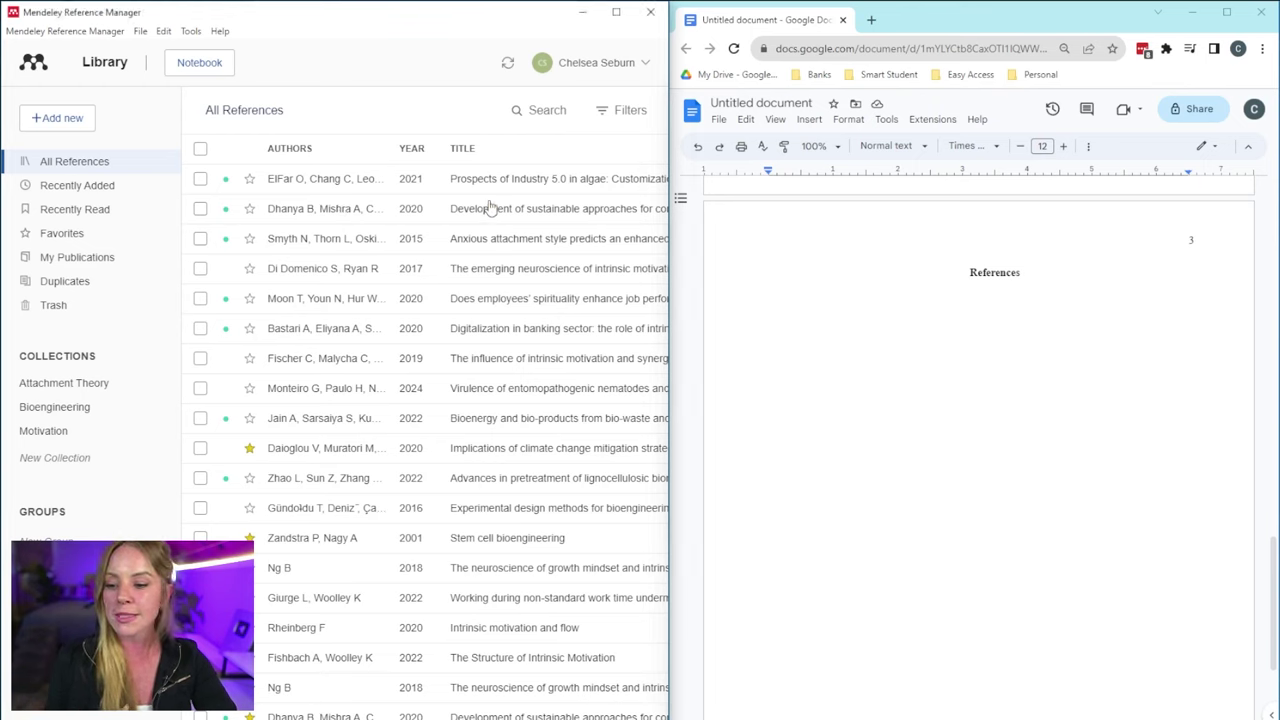
{"action": "left_click", "coordinate": [738, 320]}
{"action": "right_click", "coordinate": [744, 308]}
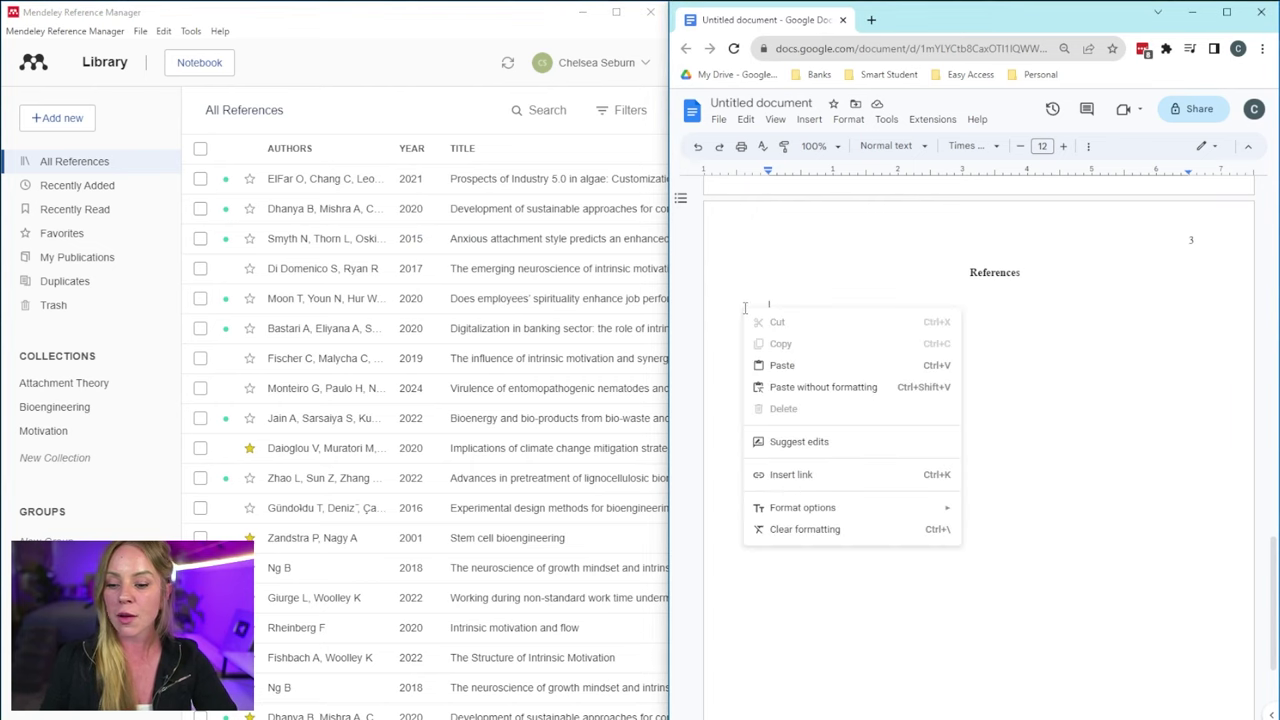
{"action": "left_click", "coordinate": [782, 365]}
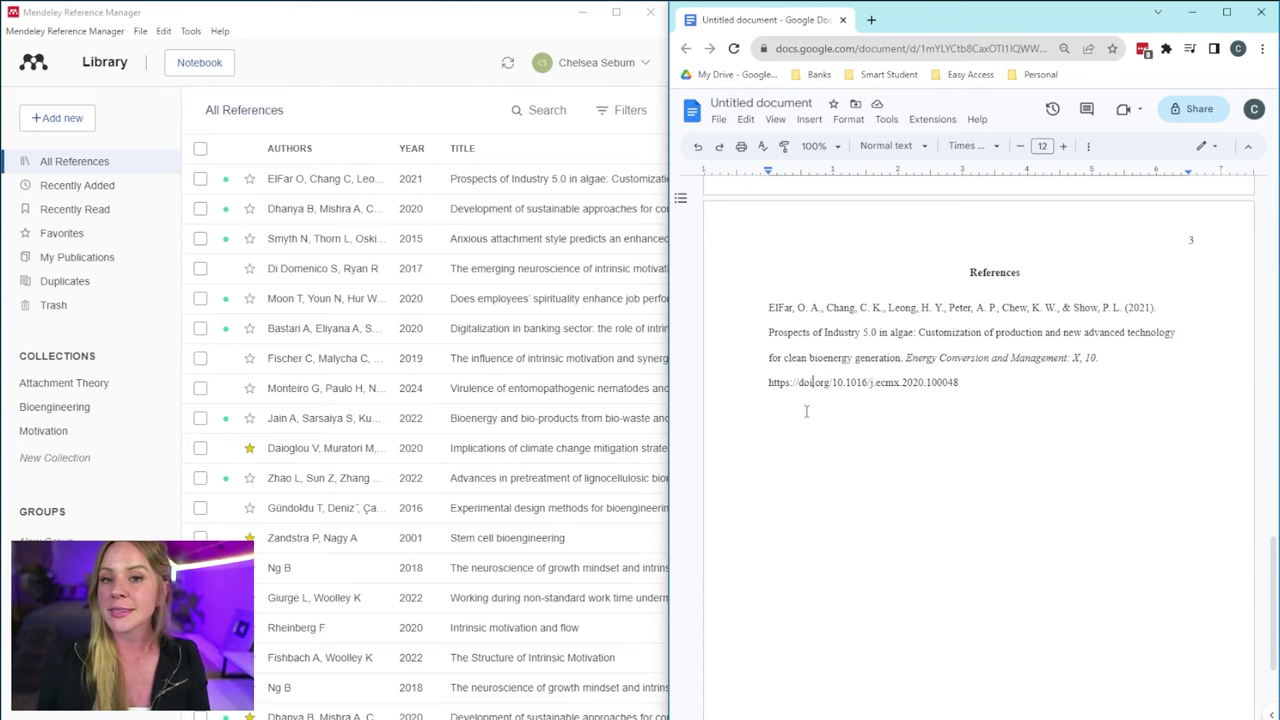
{"action": "left_click_drag", "start_coordinate": [805, 457], "coordinate": [837, 91]}
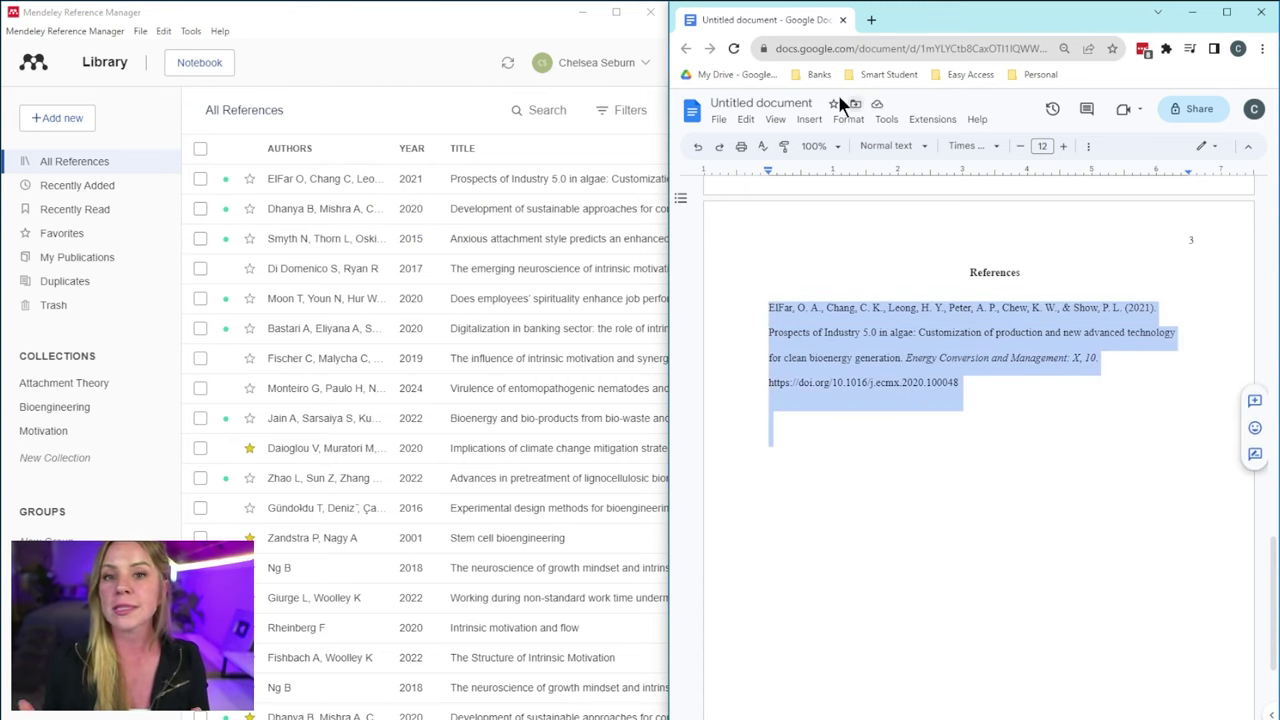
- Give the ElFar reference a 0.5-inch hanging indent via Indentation options
{"action": "left_click", "coordinate": [848, 119]}
{"action": "mouse_move", "coordinate": [895, 186]}
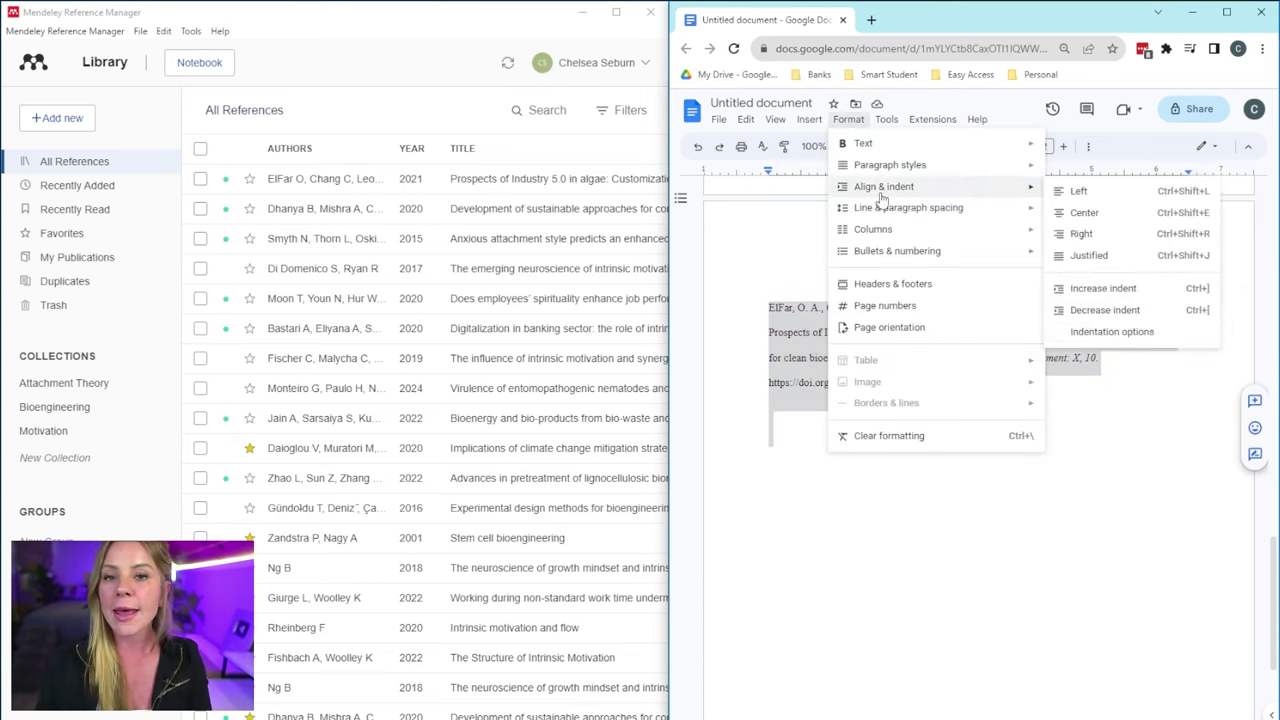
{"action": "left_click", "coordinate": [1130, 340]}
{"action": "left_click", "coordinate": [938, 469]}
{"action": "left_click", "coordinate": [940, 516]}
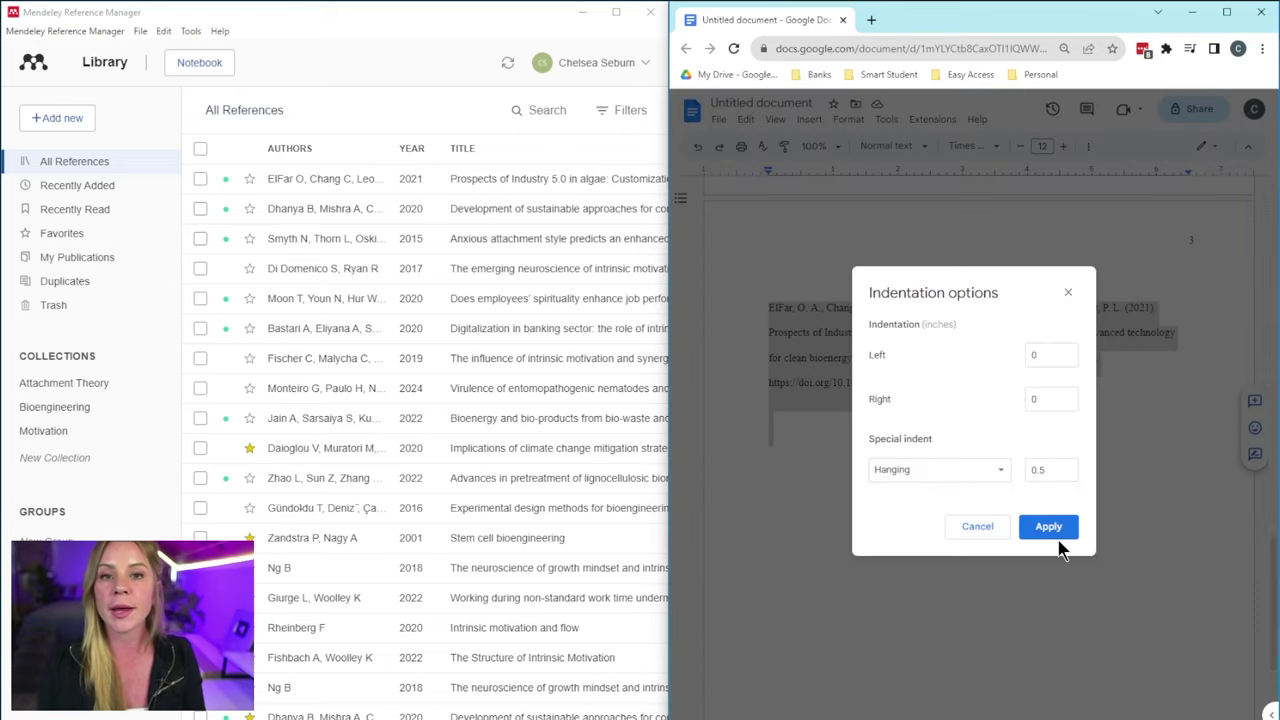
{"action": "left_click", "coordinate": [1057, 533]}
{"action": "left_click", "coordinate": [811, 424]}
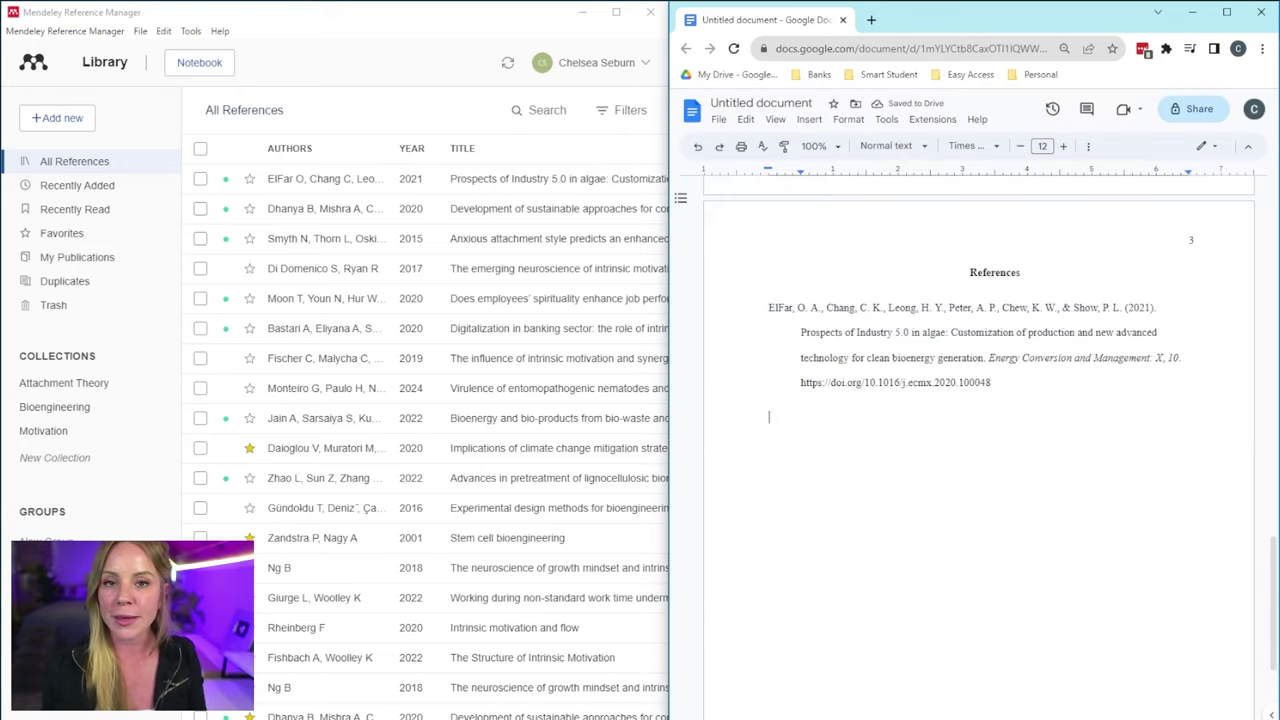
- Copy the Zandstra & Nagy 2001 formatted citation from Mendeley and paste it below ElFar
{"action": "right_click", "coordinate": [374, 534]}
{"action": "left_click", "coordinate": [466, 552]}
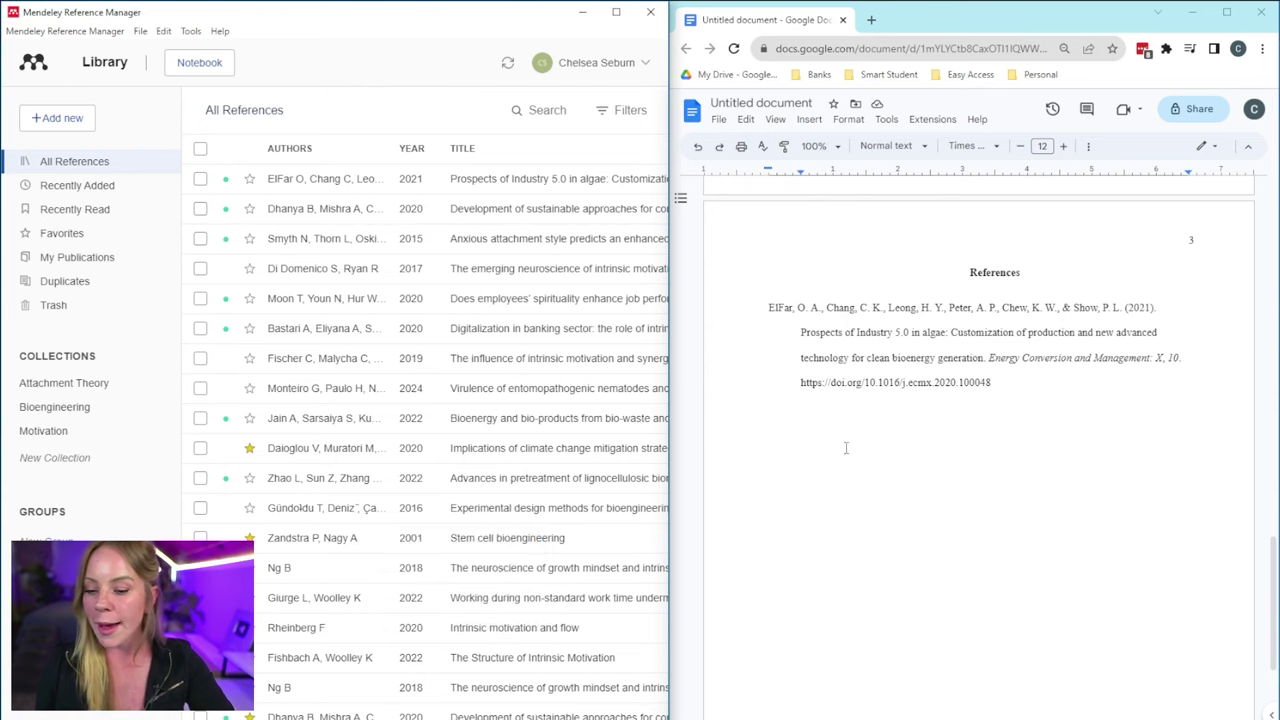
{"action": "left_click", "coordinate": [754, 413]}
{"action": "key", "text": "ctrl+v"}
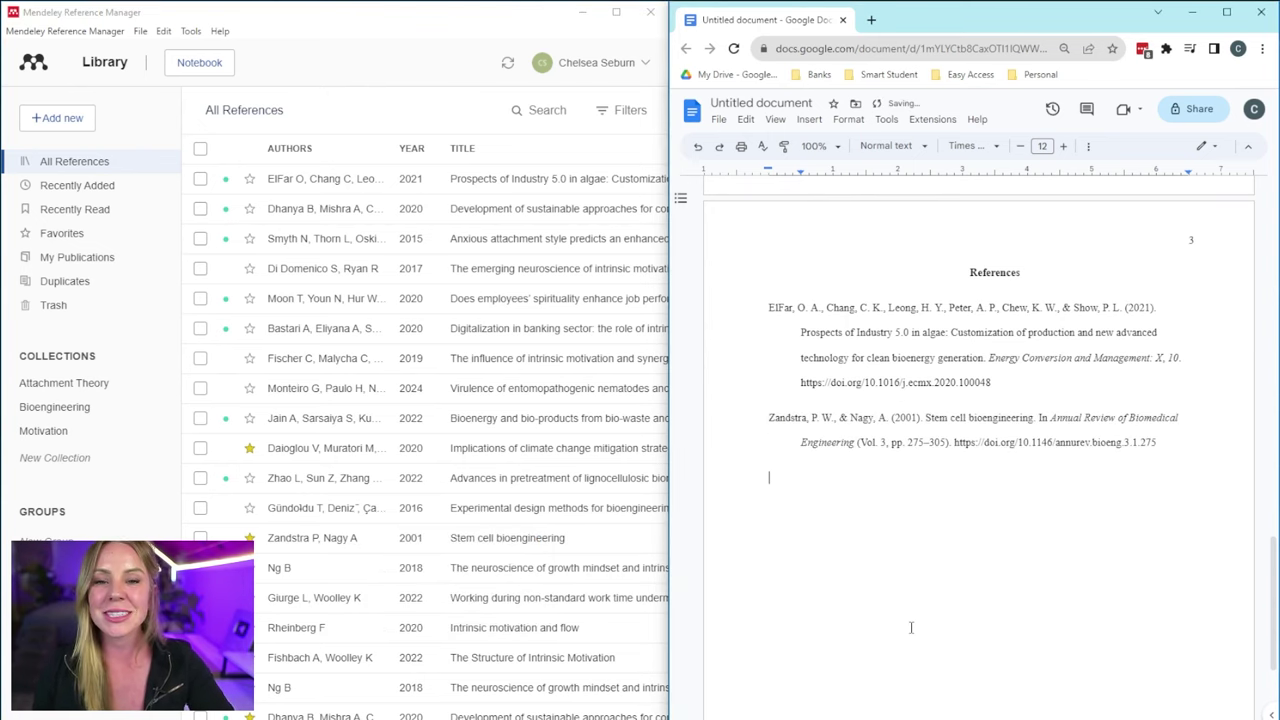
{"action": "scroll", "coordinate": [1063, 514], "scroll_direction": "up", "scroll_amount": 6}
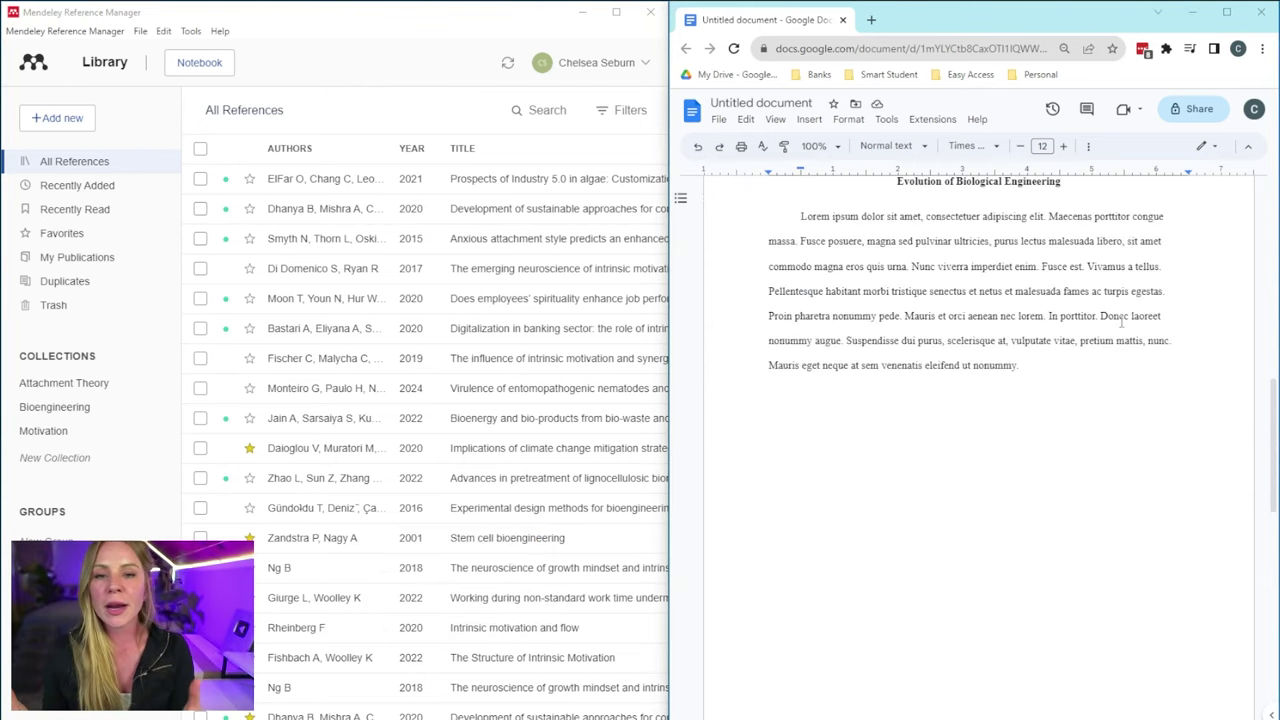
- Insert '(ElFar et al., 2021).' after 'enim' and '(Zandstra & Nagy, 2001).' at the paragraph end
{"action": "left_click", "coordinate": [1034, 266]}
{"action": "key", "text": "BackSpace"}
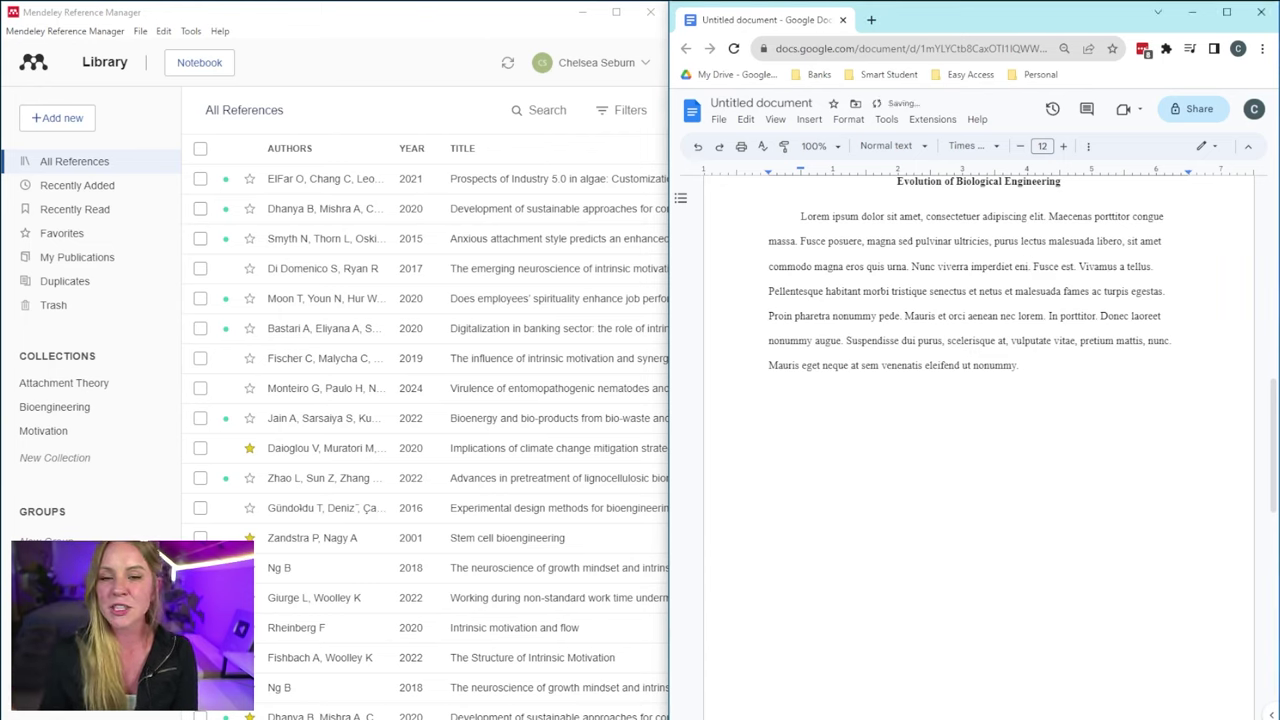
{"action": "type", "text": "(ElFar et"}
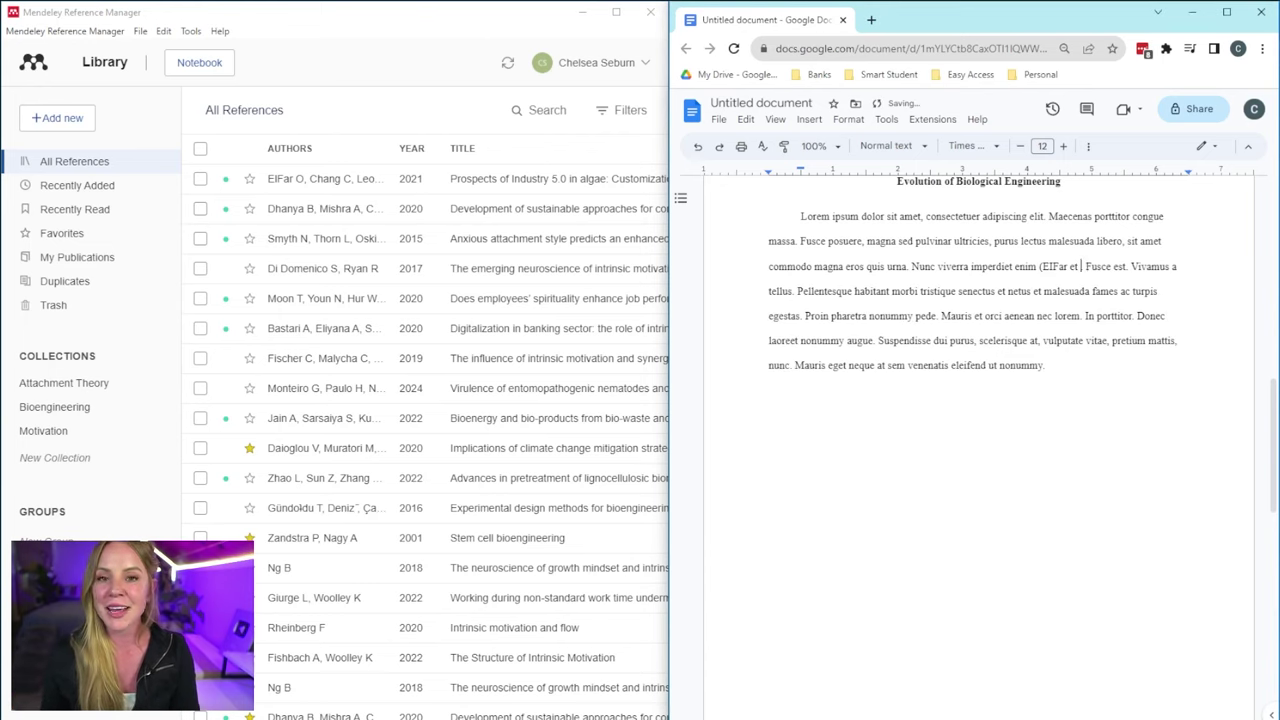
{"action": "type", "text": " al., 2021)."}
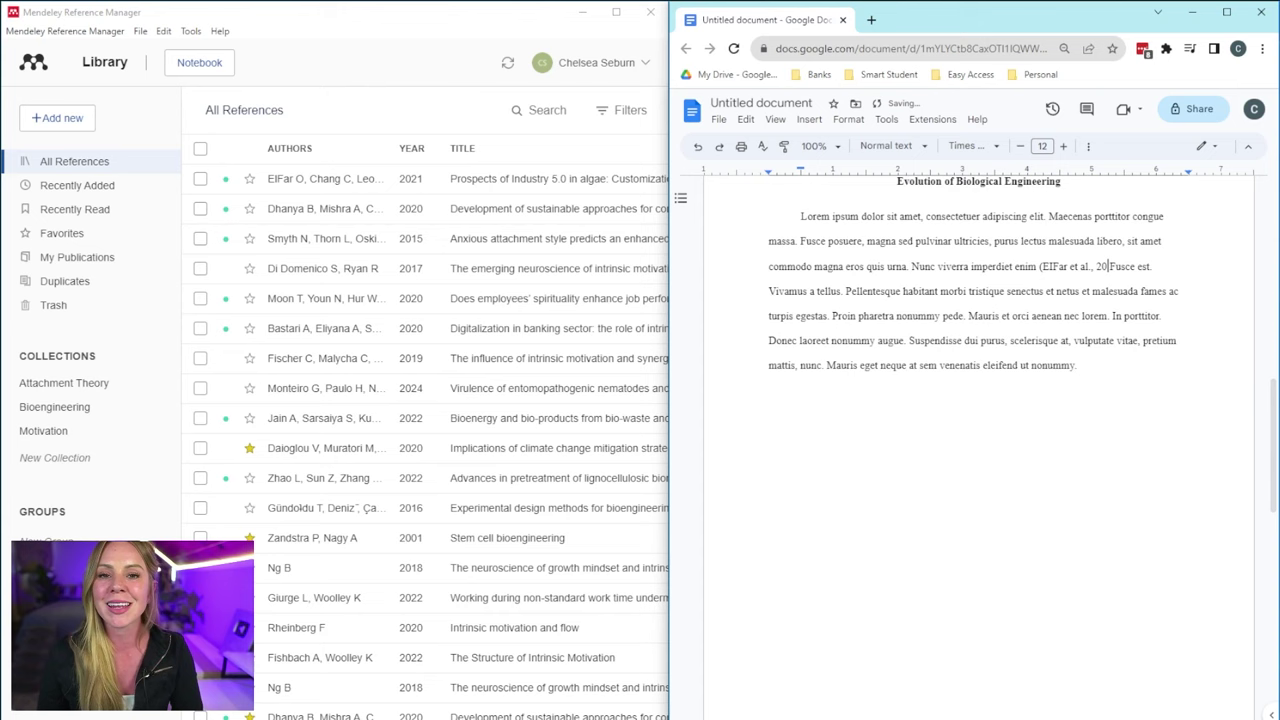
{"action": "left_click", "coordinate": [1101, 418]}
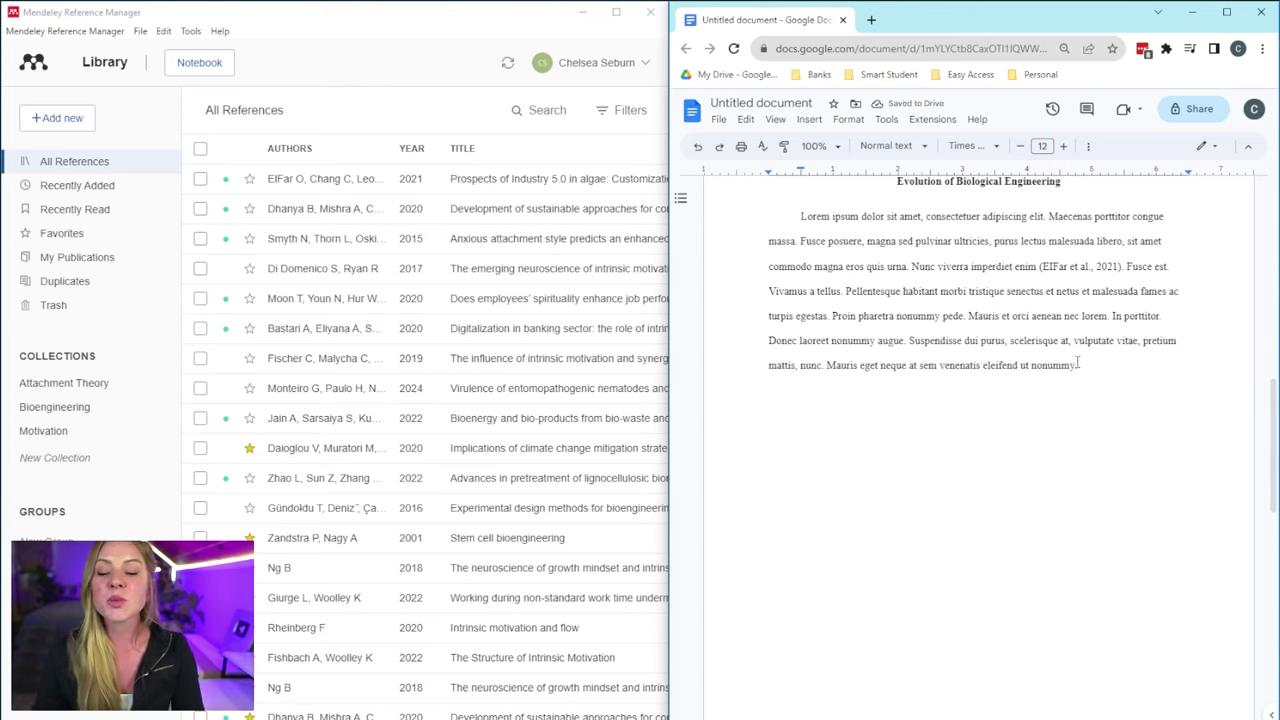
{"action": "type", "text": "(Zandst"}
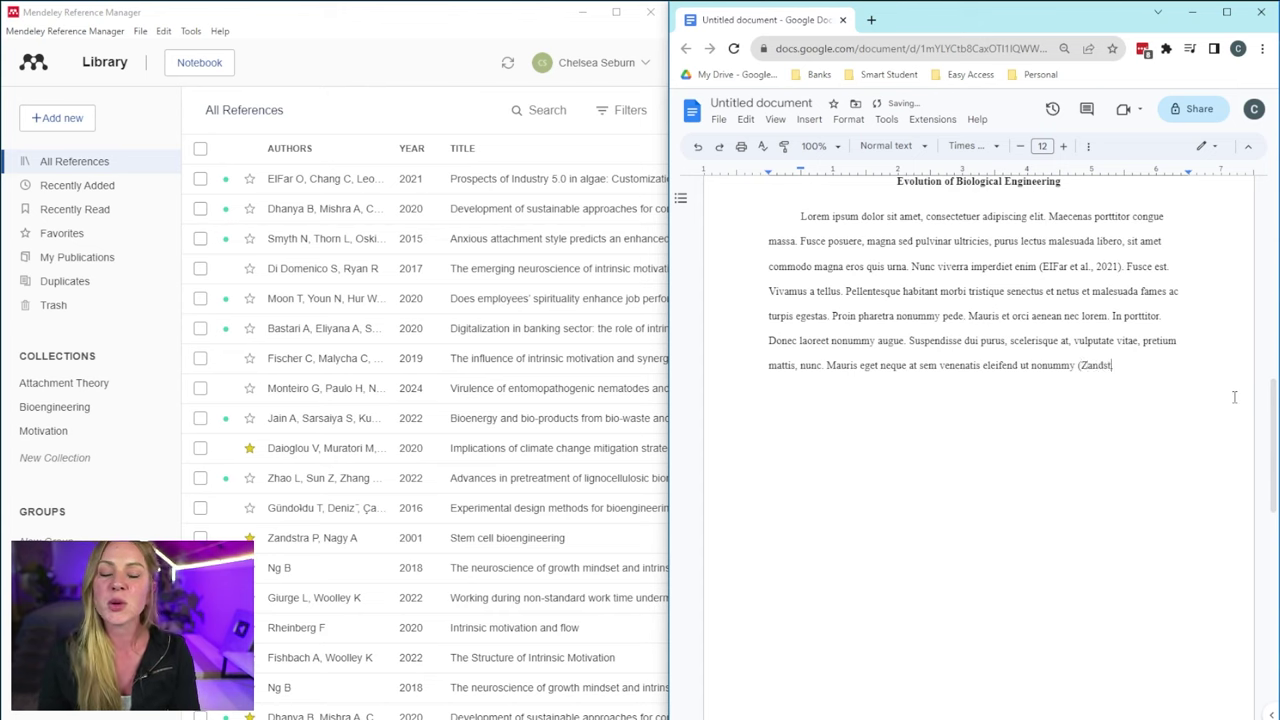
{"action": "type", "text": "ra & Nagy, 2"}
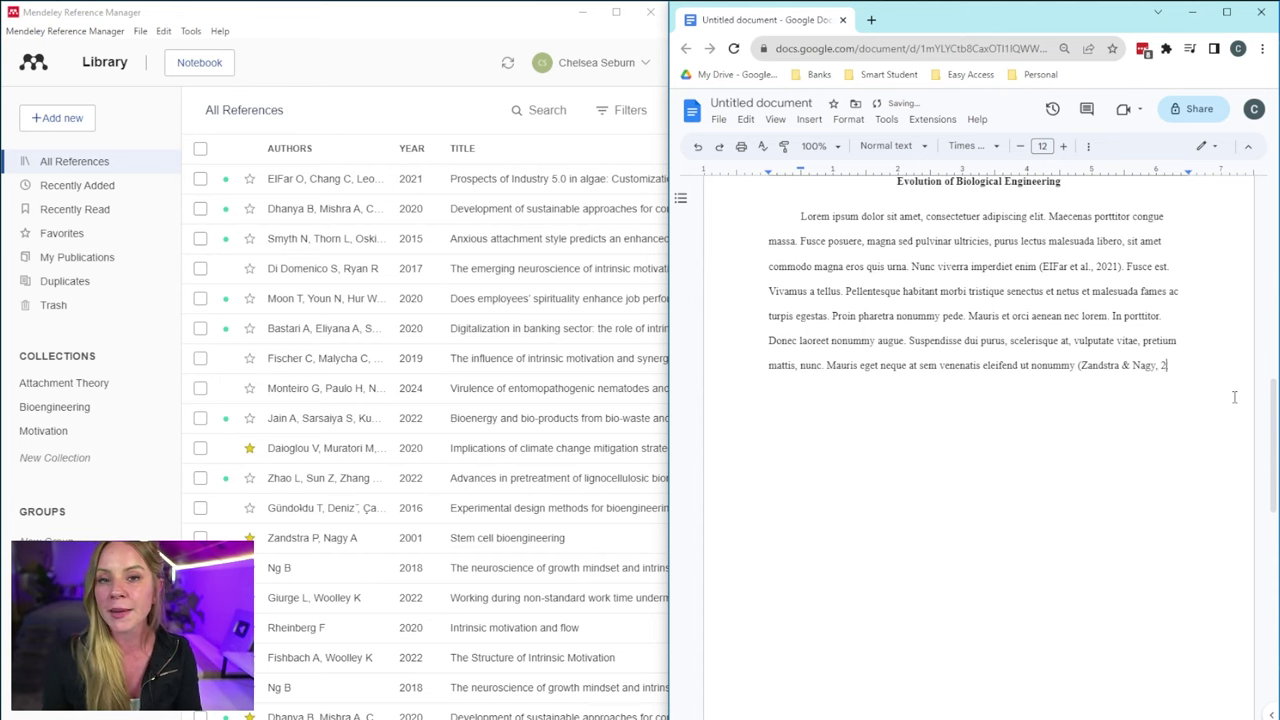
{"action": "type", "text": "001)"}
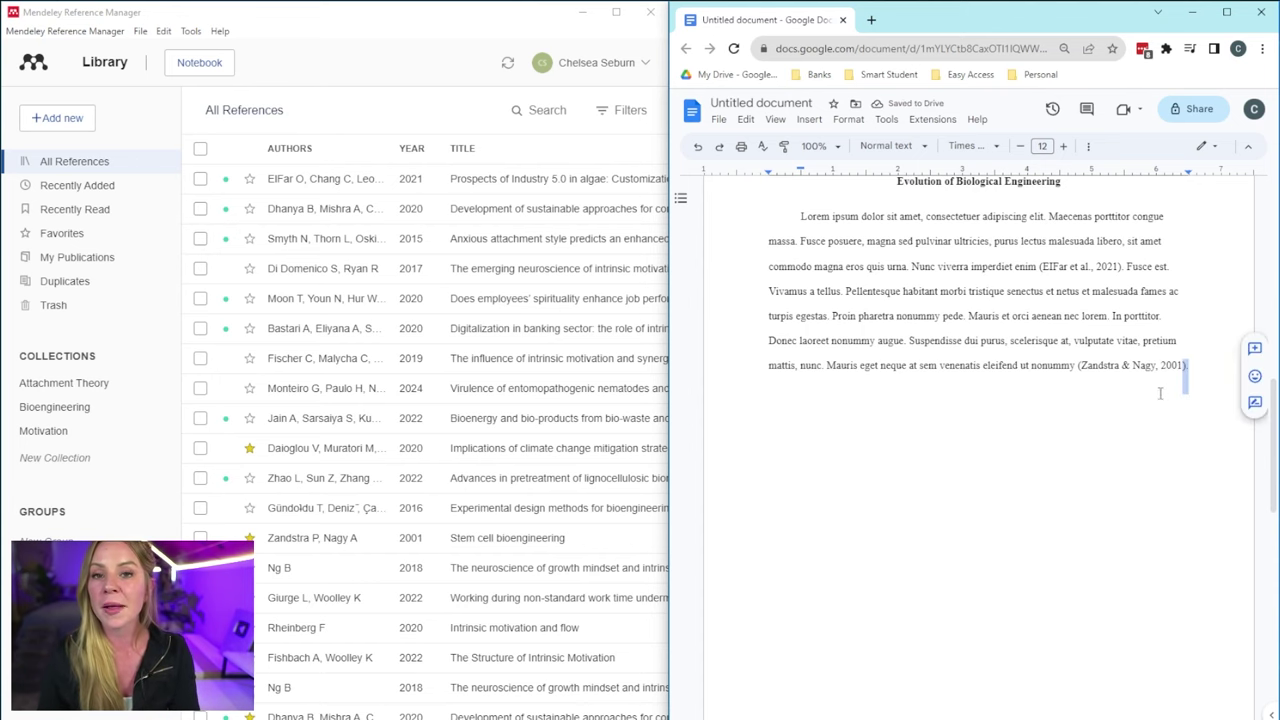
{"action": "type", "text": "."}
{"action": "scroll", "coordinate": [1190, 420], "scroll_direction": "up", "scroll_amount": 1}
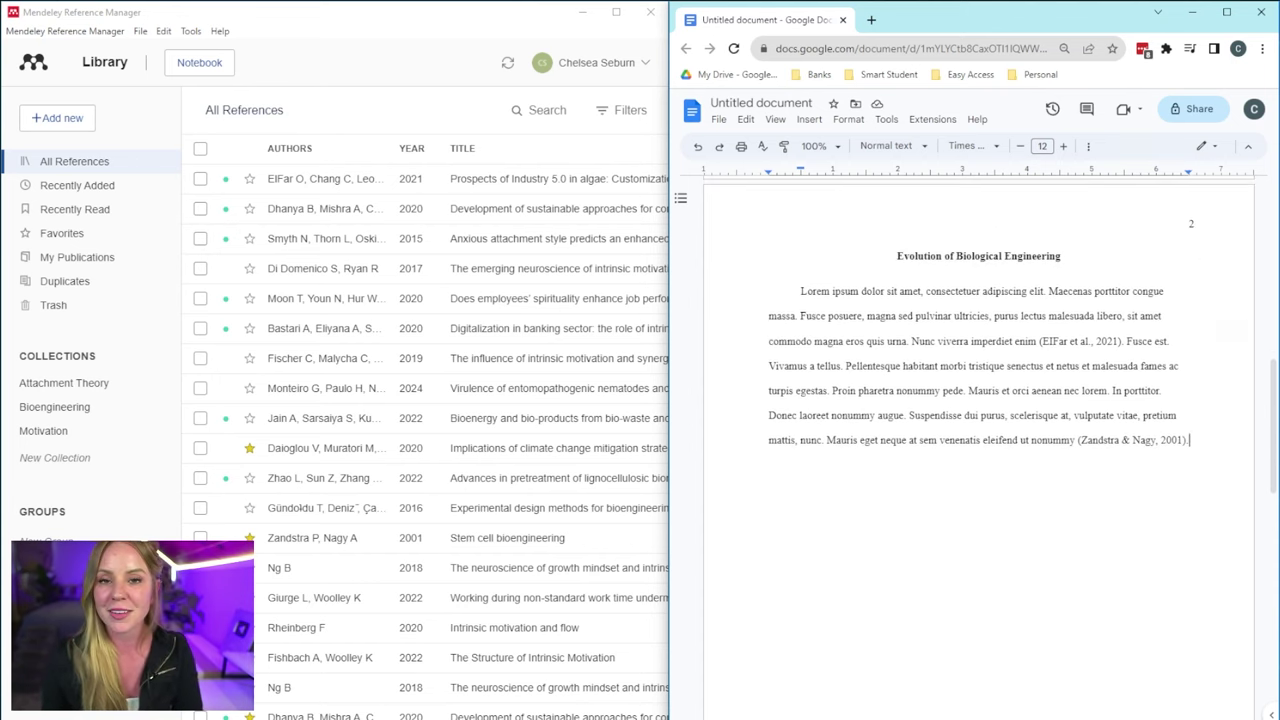